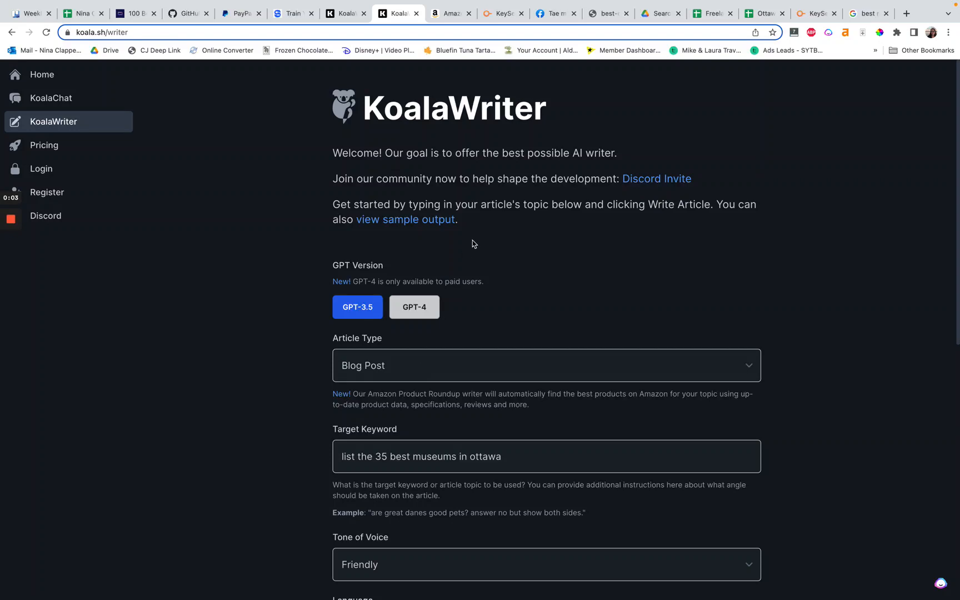
# Highlight the KoalaWriter heading, then bring up the downloaded Best Dog Crates for Car Travel article.
pyautogui.moveTo(362, 107); pyautogui.dragTo(579, 125)
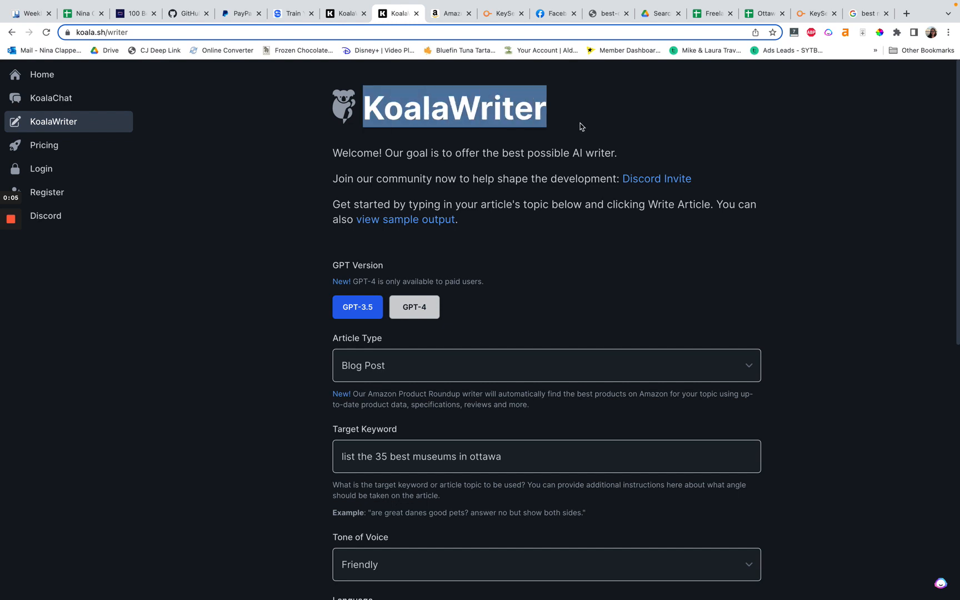
pyautogui.click(549, 124)
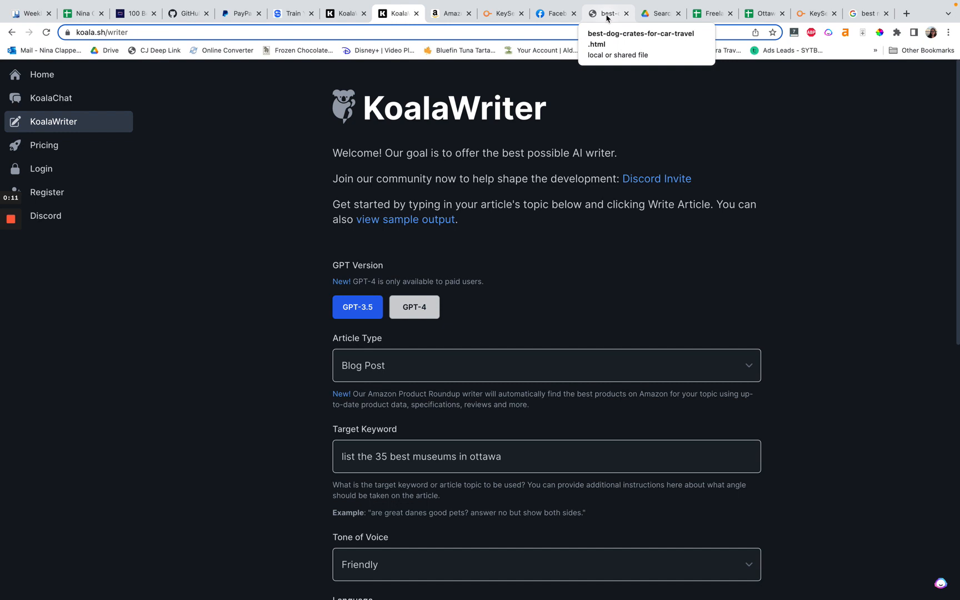
pyautogui.moveTo(606, 18); pyautogui.dragTo(444, 17)
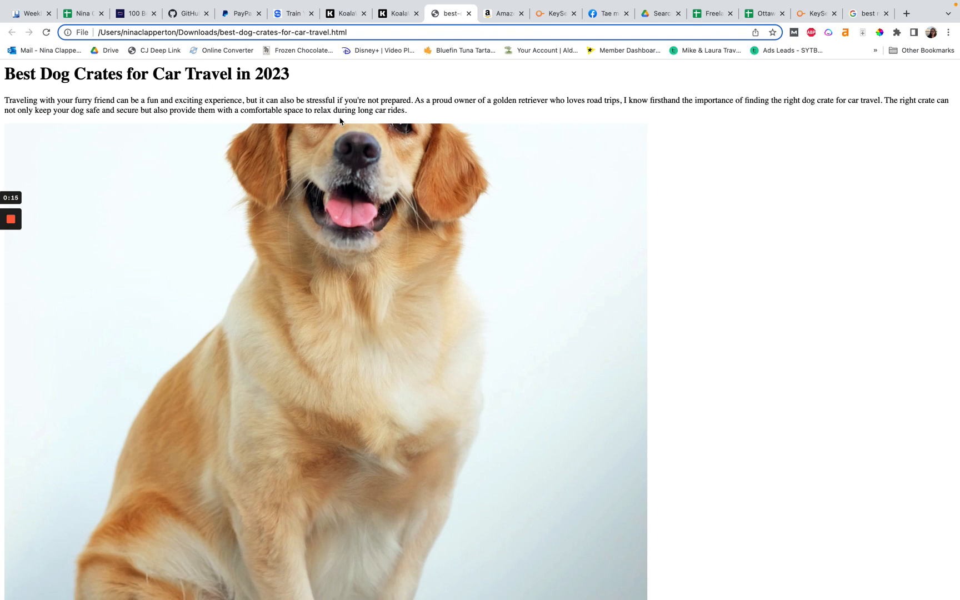
# Highlight the dog-crate article title, intro paragraph and Best Dog Crates heading while reading down the page.
pyautogui.moveTo(232, 75); pyautogui.dragTo(4, 78)
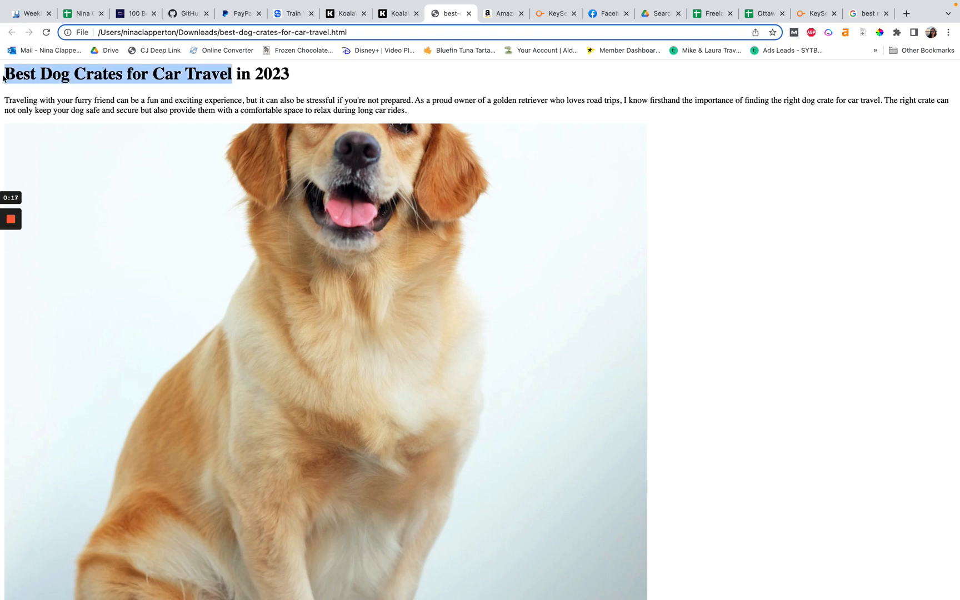
pyautogui.tripleClick(80, 100)
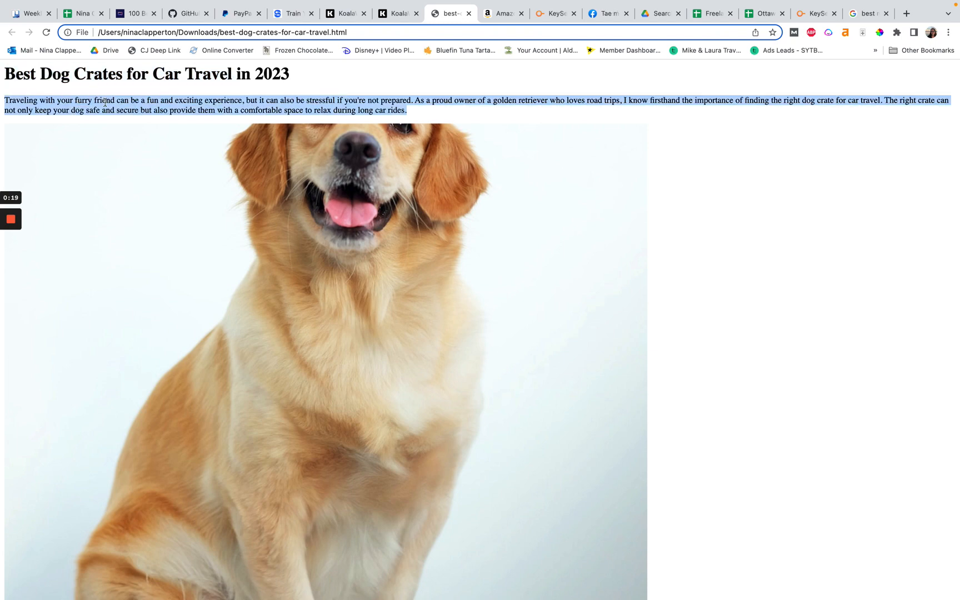
pyautogui.tripleClick(105, 100)
pyautogui.click(141, 100)
pyautogui.scroll(-10, 140, 100)
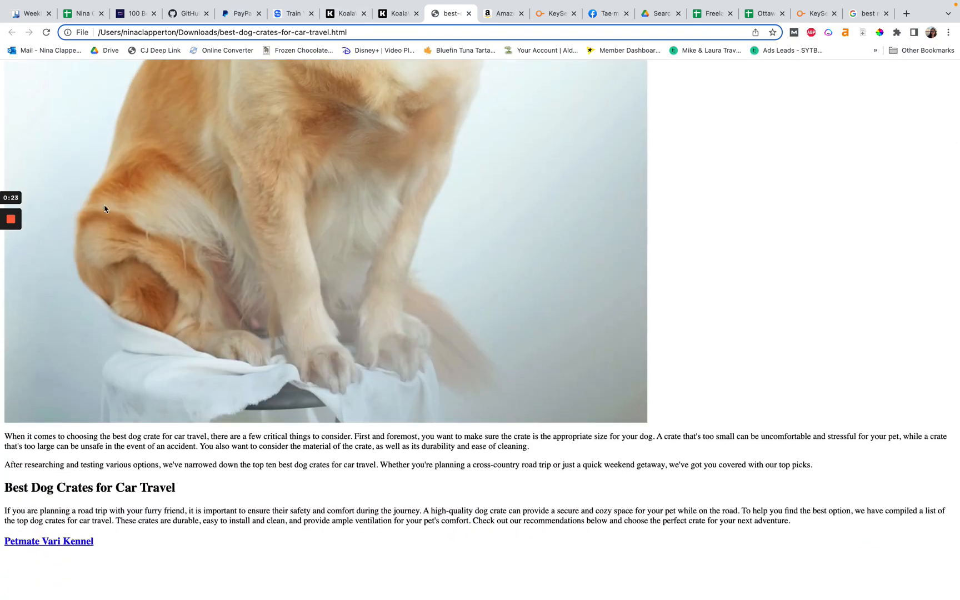
pyautogui.scroll(8, 193, 257)
pyautogui.scroll(2, 225, 290)
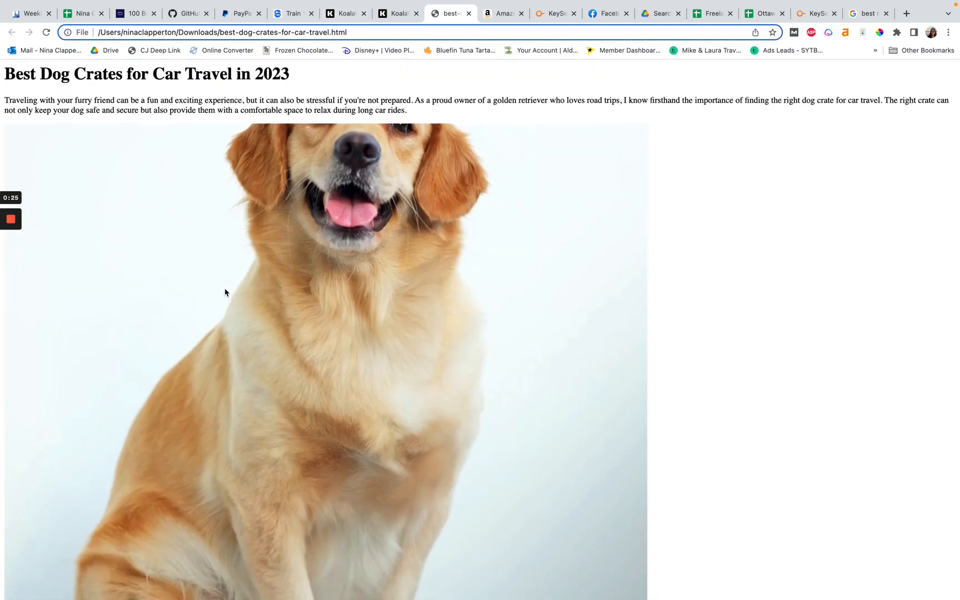
pyautogui.scroll(-2, 403, 241)
pyautogui.scroll(-3, 403, 243)
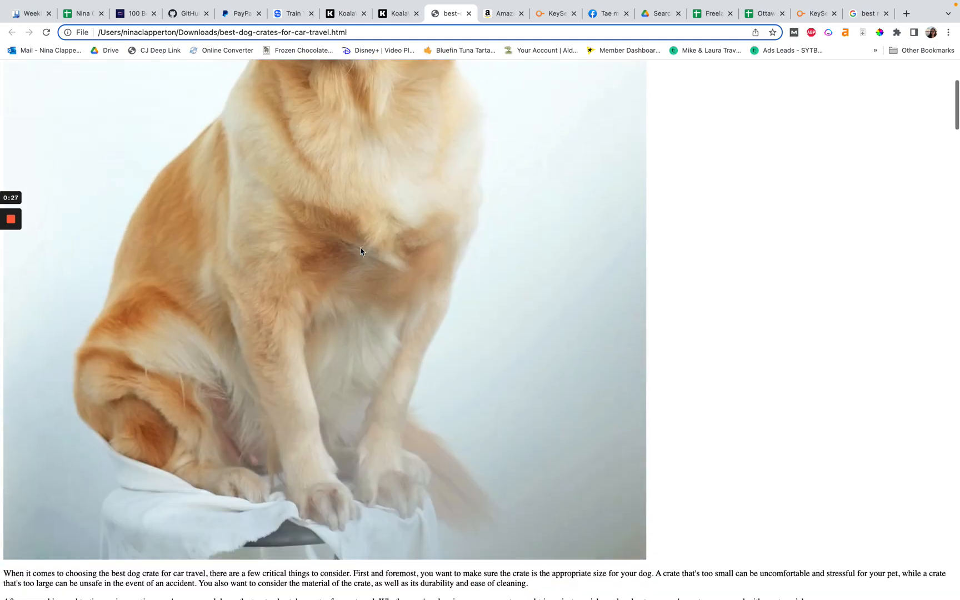
pyautogui.scroll(-2, 363, 251)
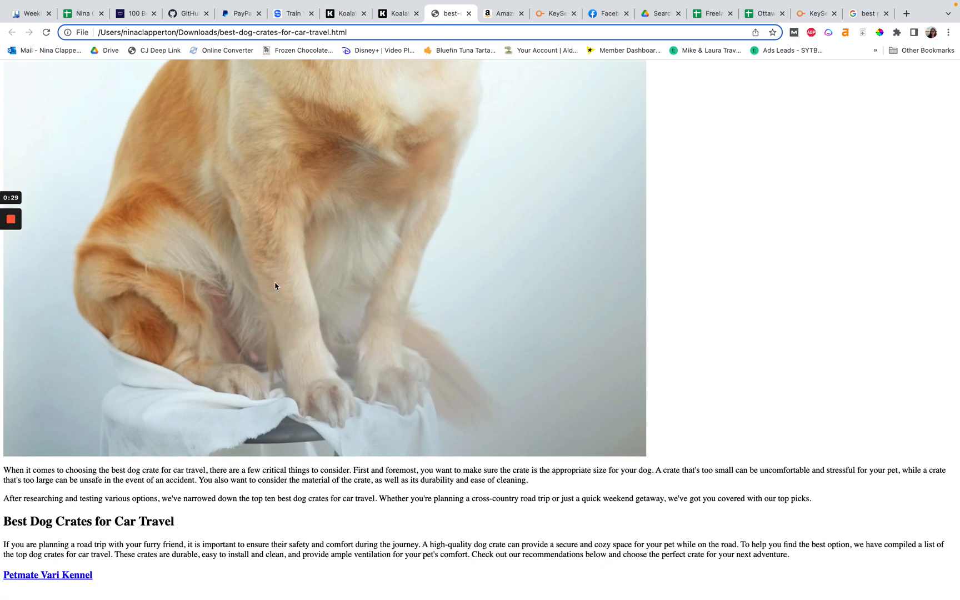
pyautogui.scroll(-2, 276, 286)
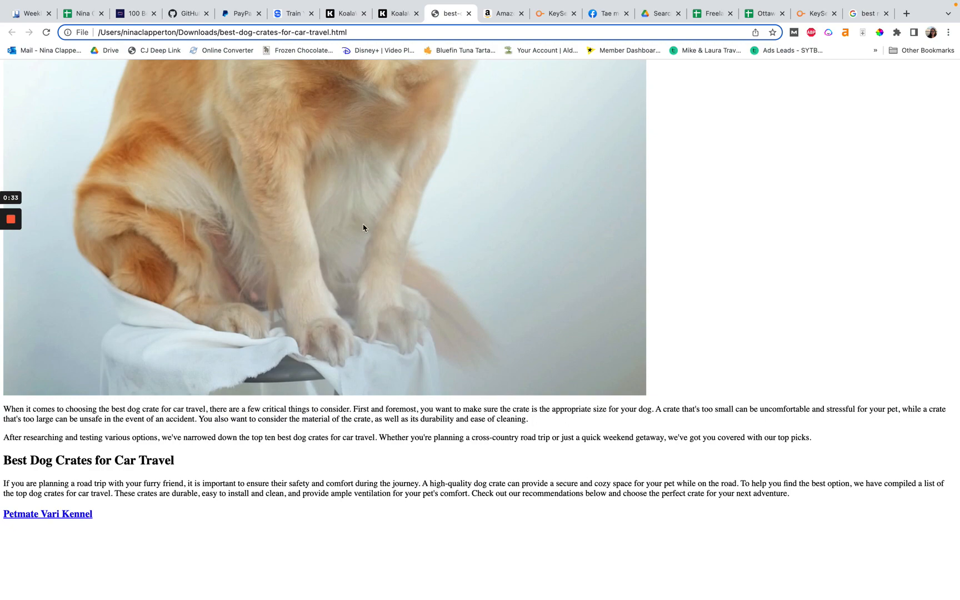
pyautogui.scroll(-1, 362, 227)
pyautogui.scroll(5, 352, 208)
pyautogui.scroll(3, 351, 207)
pyautogui.scroll(-1, 350, 212)
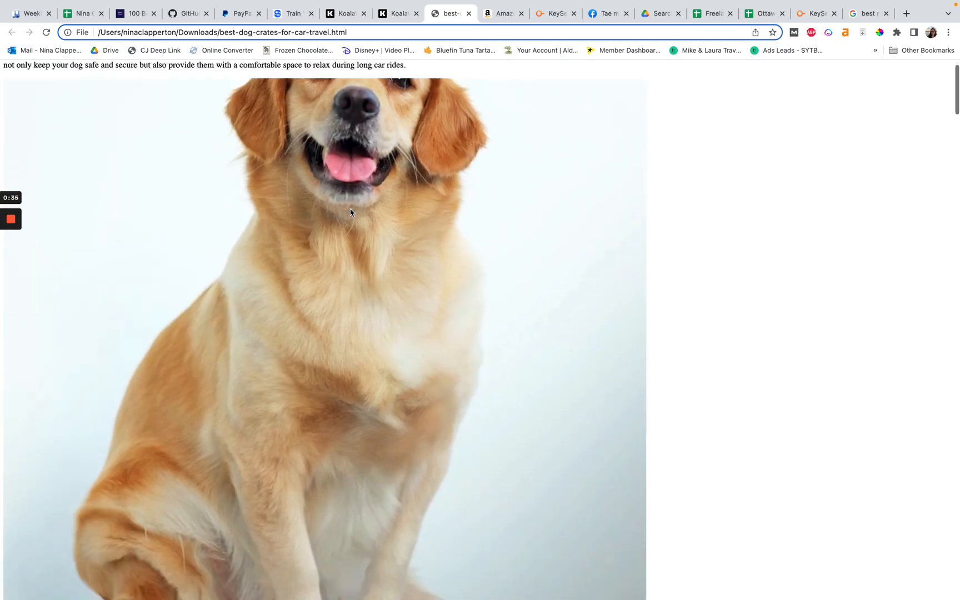
pyautogui.scroll(-10, 350, 213)
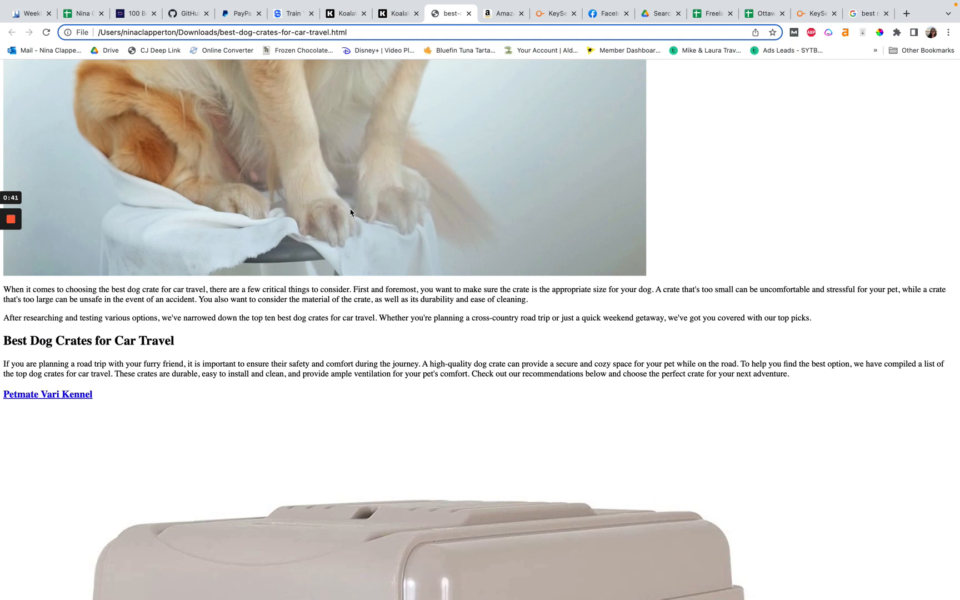
pyautogui.scroll(-3, 351, 212)
pyautogui.scroll(-2, 351, 213)
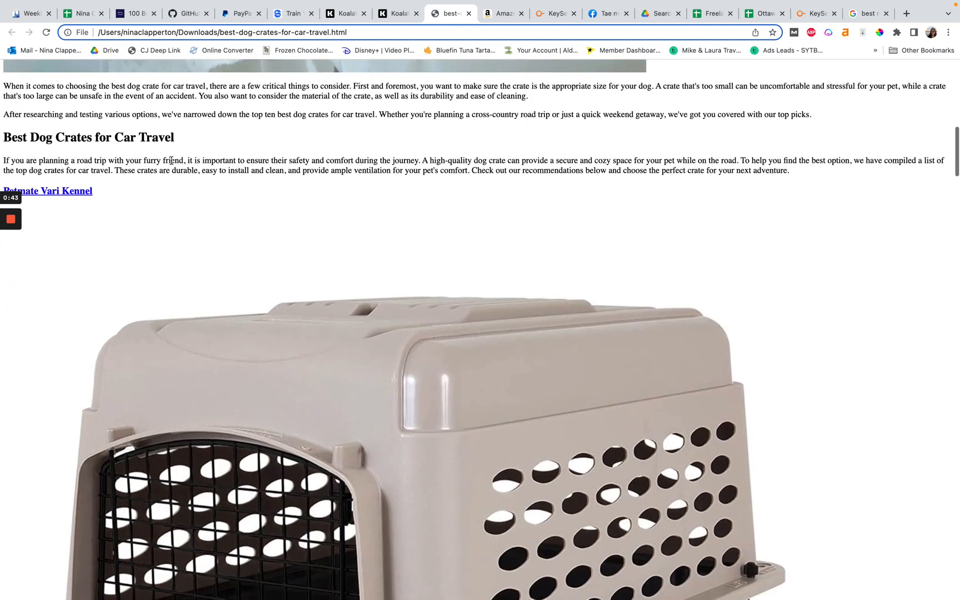
pyautogui.moveTo(17, 140); pyautogui.dragTo(185, 145)
pyautogui.click(194, 146)
pyautogui.scroll(-1, 126, 186)
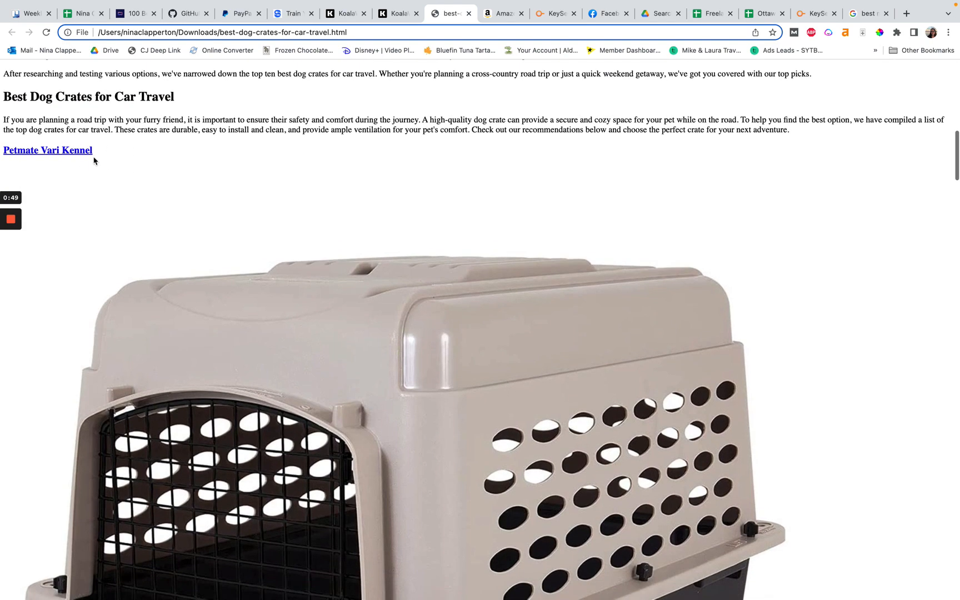
pyautogui.scroll(-3, 94, 156)
pyautogui.scroll(-1, 90, 173)
pyautogui.scroll(5, 44, 208)
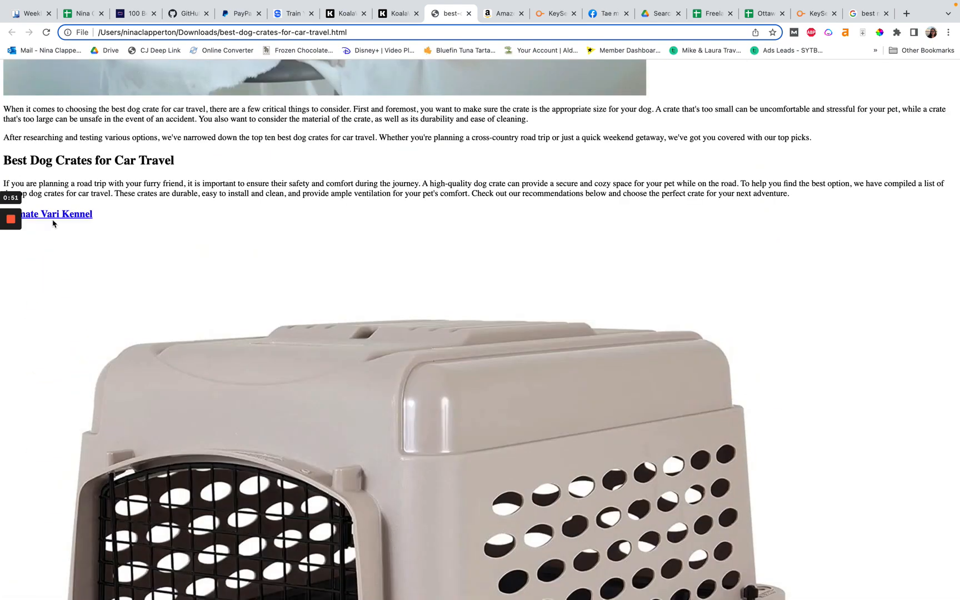
pyautogui.scroll(-1, 134, 193)
pyautogui.scroll(-2, 133, 193)
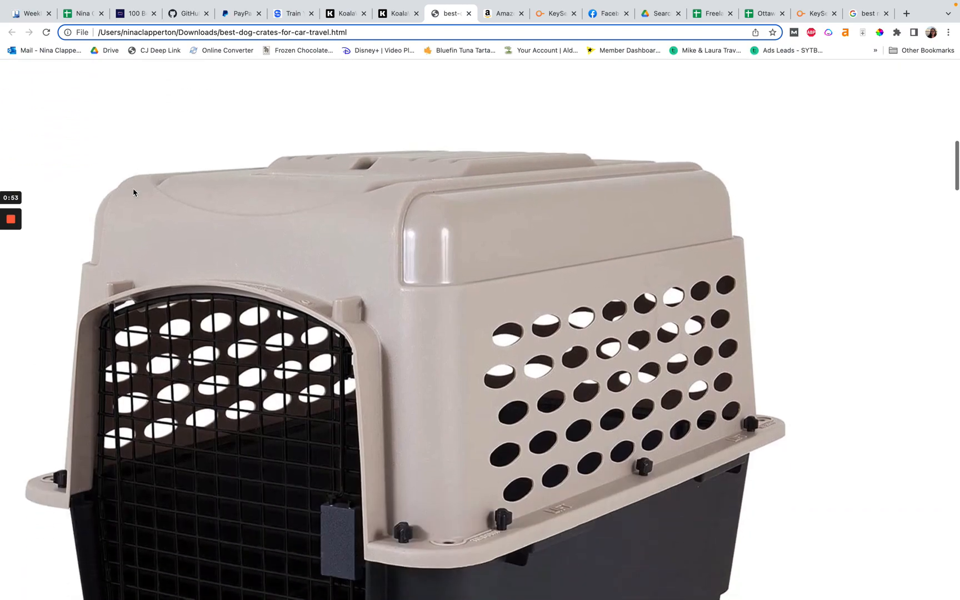
pyautogui.scroll(-1, 225, 218)
pyautogui.scroll(-3, 272, 235)
pyautogui.scroll(-3, 272, 235)
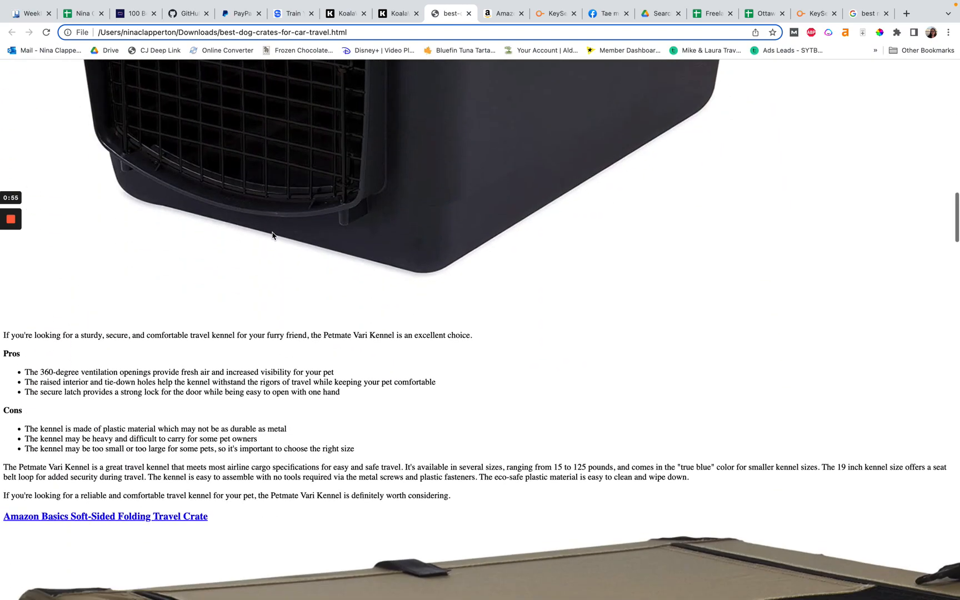
pyautogui.scroll(-3, 272, 234)
pyautogui.scroll(-3, 272, 235)
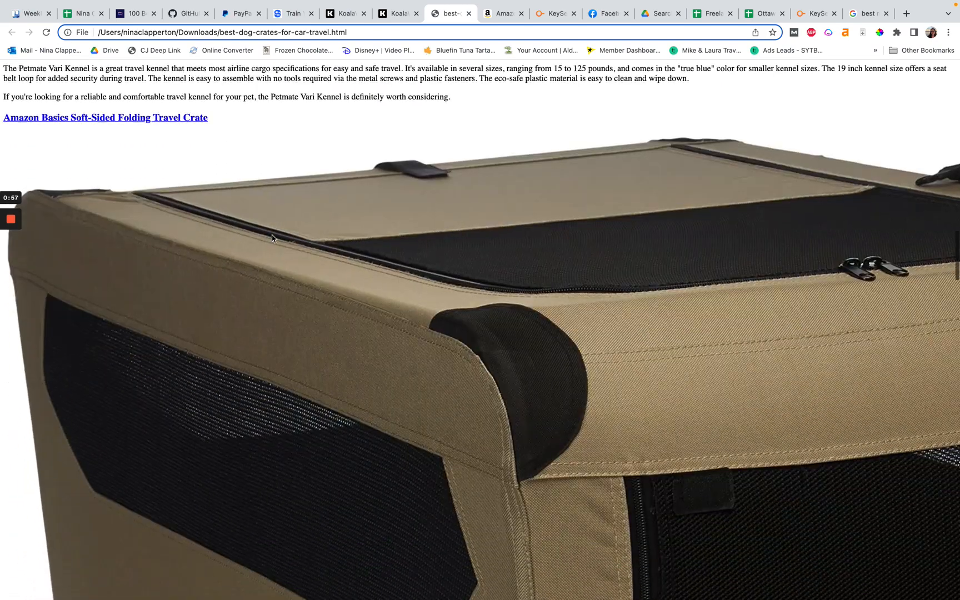
pyautogui.scroll(-5, 141, 125)
pyautogui.scroll(-3, 141, 130)
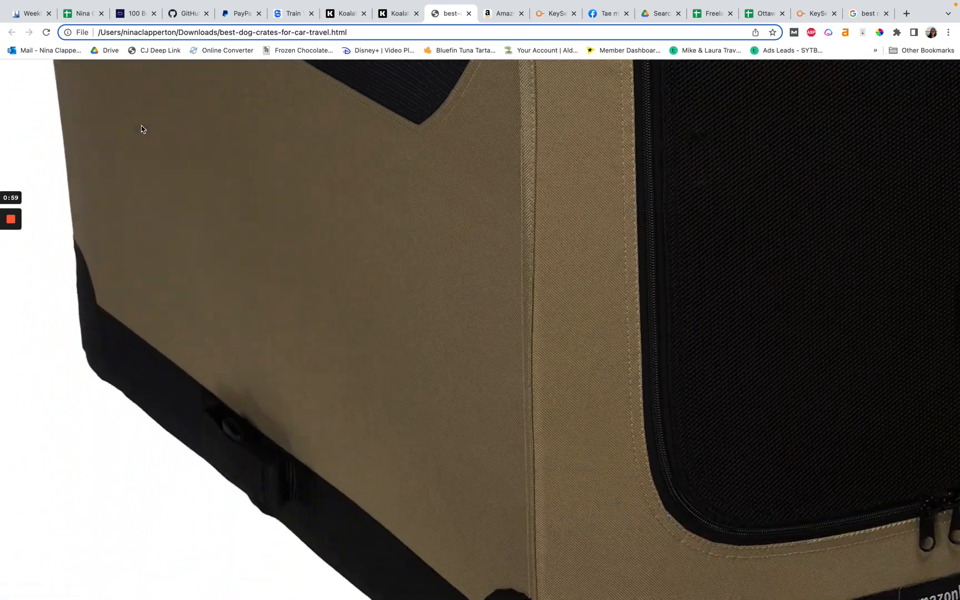
pyautogui.scroll(2, 143, 129)
pyautogui.scroll(5, 142, 129)
pyautogui.scroll(1, 116, 222)
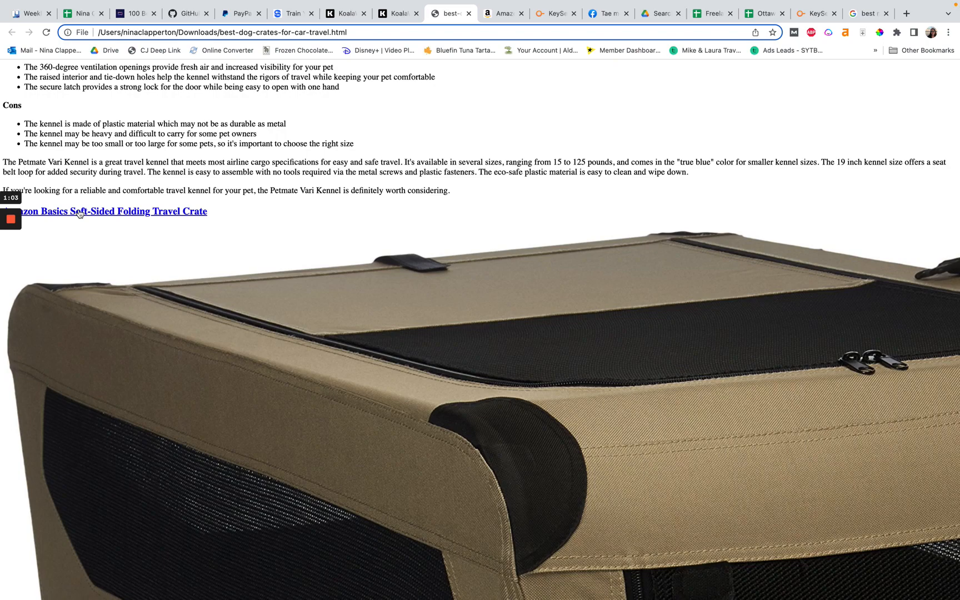
pyautogui.scroll(-2, 230, 215)
pyautogui.scroll(-6, 230, 214)
pyautogui.scroll(-3, 230, 216)
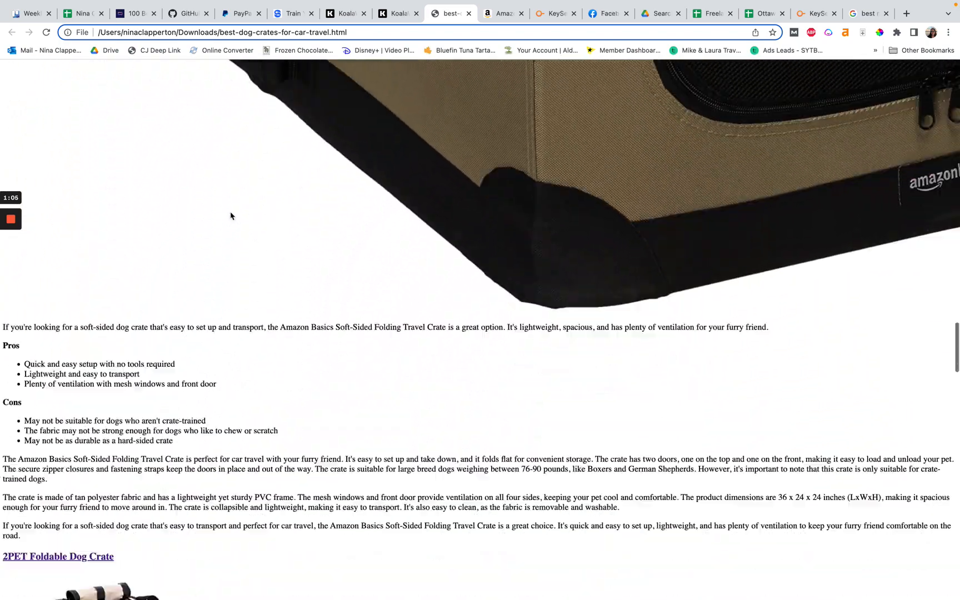
pyautogui.scroll(-2, 230, 216)
pyautogui.scroll(-2, 230, 216)
pyautogui.scroll(-1, 188, 210)
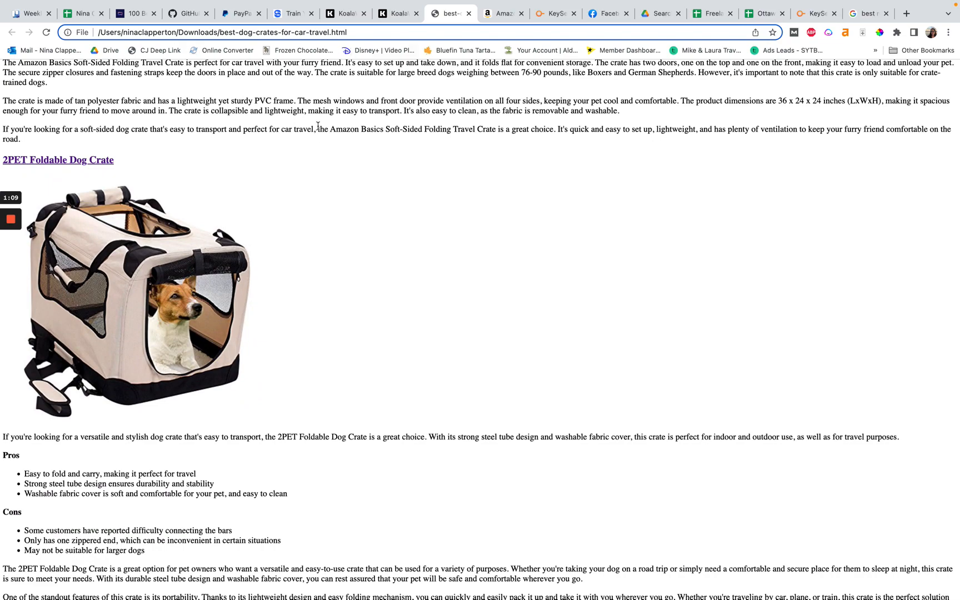
pyautogui.scroll(-3, 320, 137)
pyautogui.scroll(-1, 319, 138)
pyautogui.scroll(-3, 319, 135)
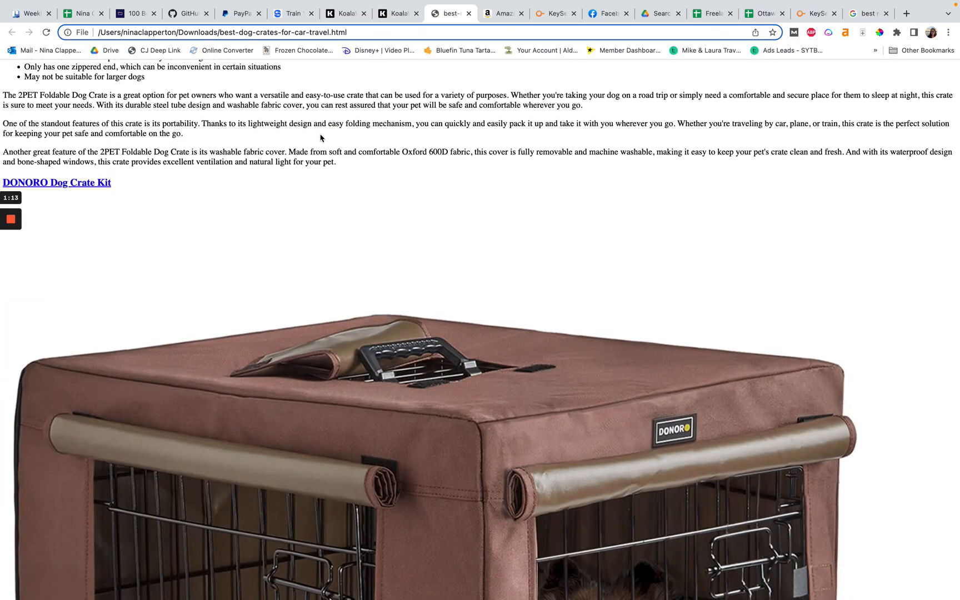
pyautogui.scroll(-10, 320, 138)
pyautogui.scroll(-10, 319, 137)
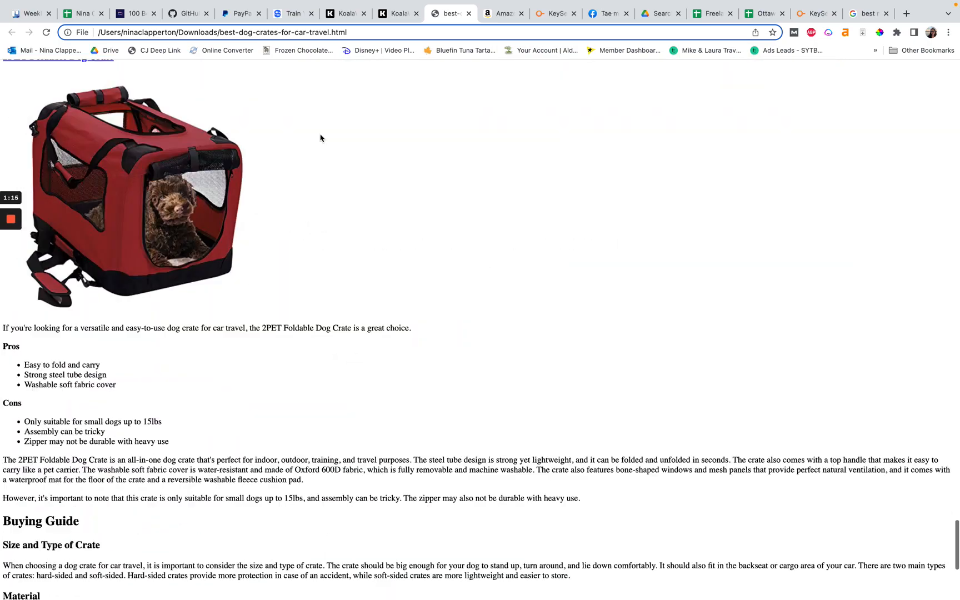
pyautogui.scroll(-5, 321, 137)
pyautogui.scroll(-1, 320, 139)
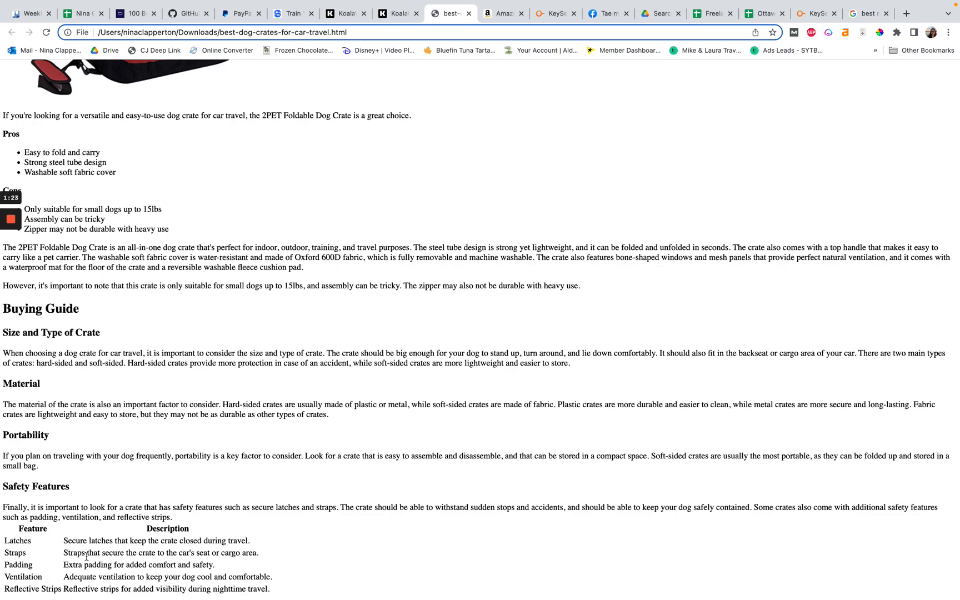
pyautogui.scroll(10, 285, 341)
pyautogui.scroll(10, 286, 341)
pyautogui.scroll(10, 286, 341)
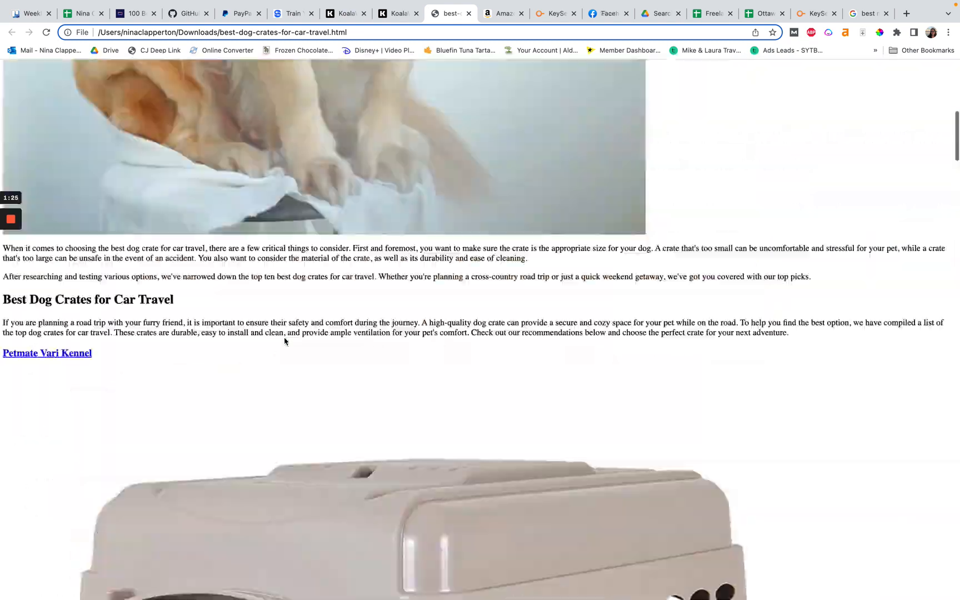
pyautogui.scroll(10, 284, 341)
pyautogui.scroll(-1, 285, 342)
pyautogui.scroll(-10, 353, 274)
pyautogui.scroll(-5, 353, 275)
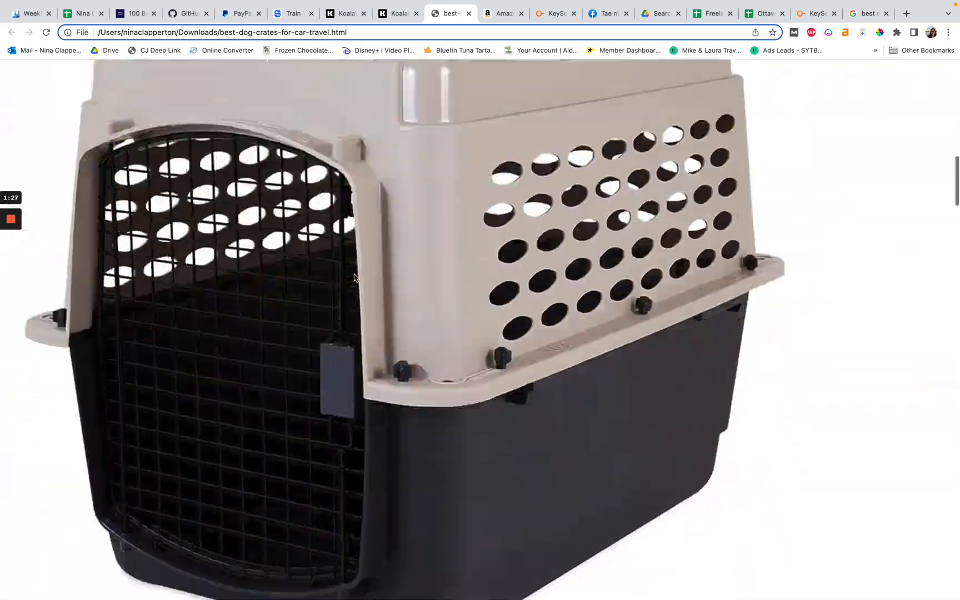
pyautogui.scroll(-10, 355, 274)
pyautogui.scroll(-10, 354, 274)
pyautogui.scroll(-10, 354, 274)
pyautogui.scroll(-10, 354, 275)
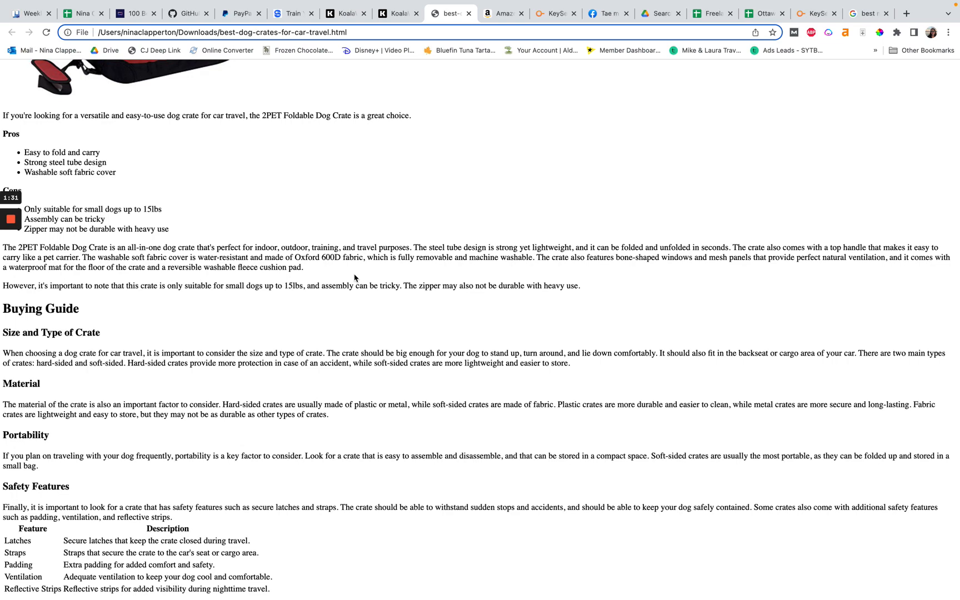
# Return to the KoalaWriter museums form and highlight the current words-used count.
pyautogui.click(395, 14)
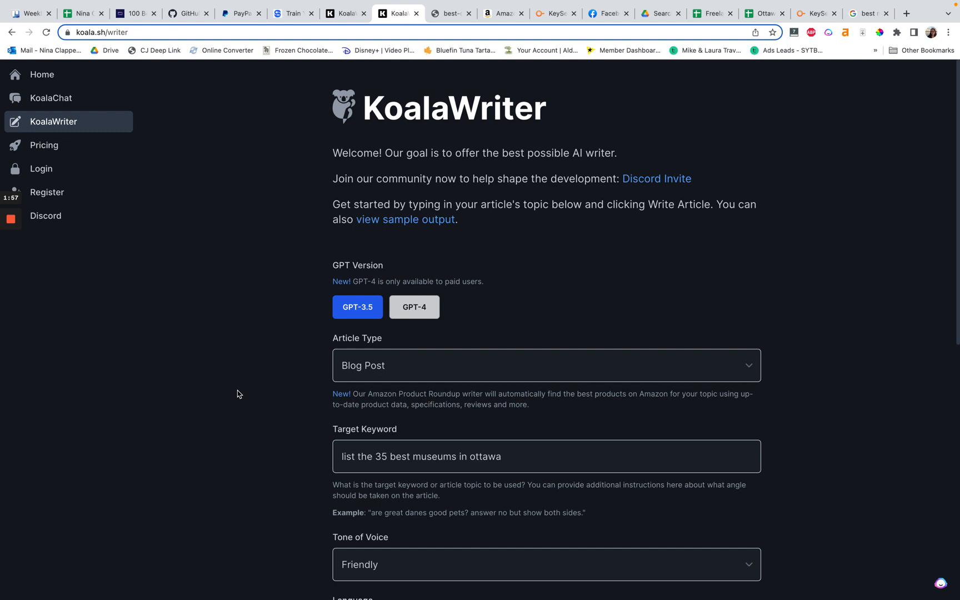
pyautogui.scroll(-1, 237, 394)
pyautogui.scroll(-2, 307, 312)
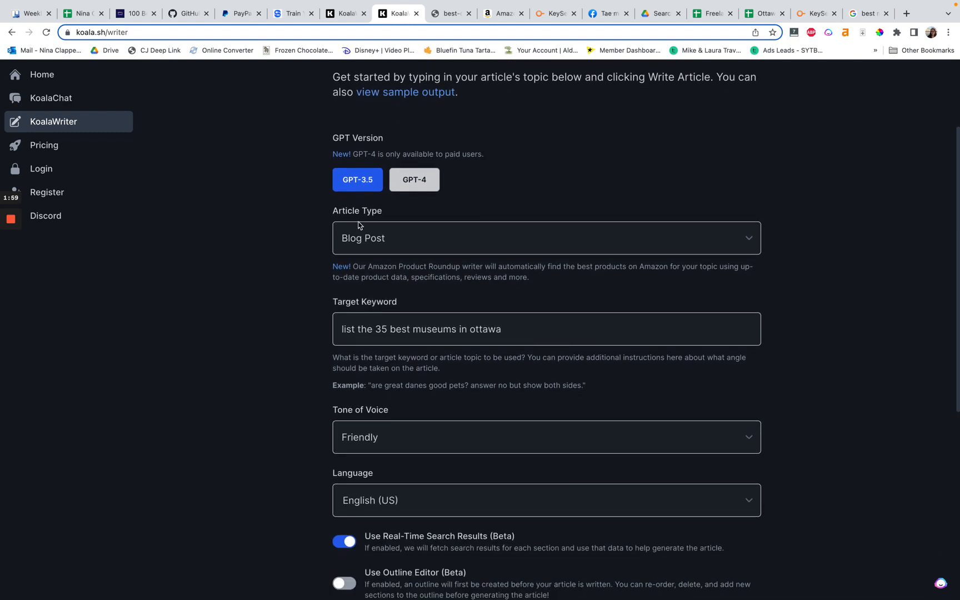
pyautogui.scroll(-5, 295, 242)
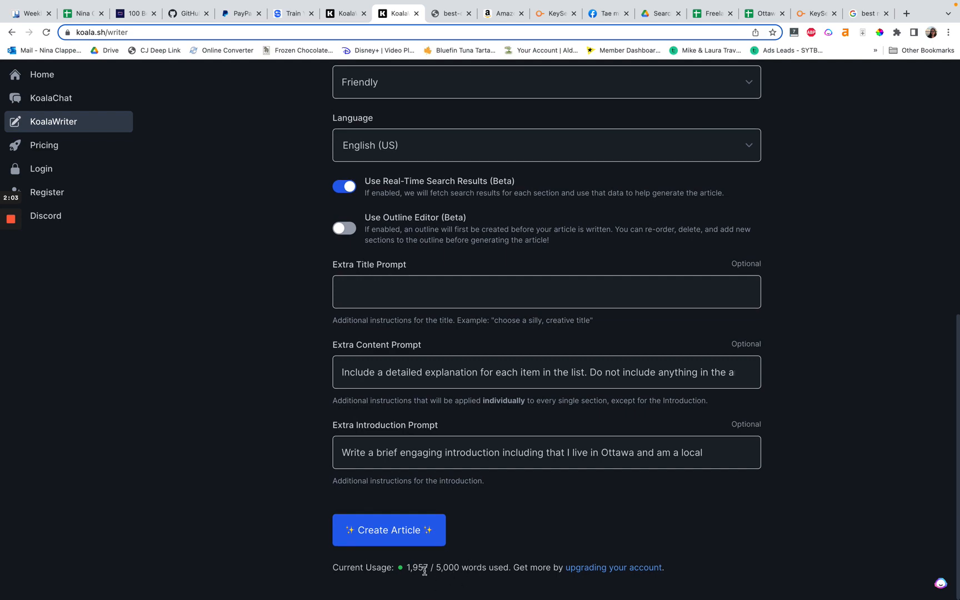
pyautogui.moveTo(406, 567); pyautogui.dragTo(427, 566)
pyautogui.click(279, 525)
pyautogui.scroll(6, 451, 579)
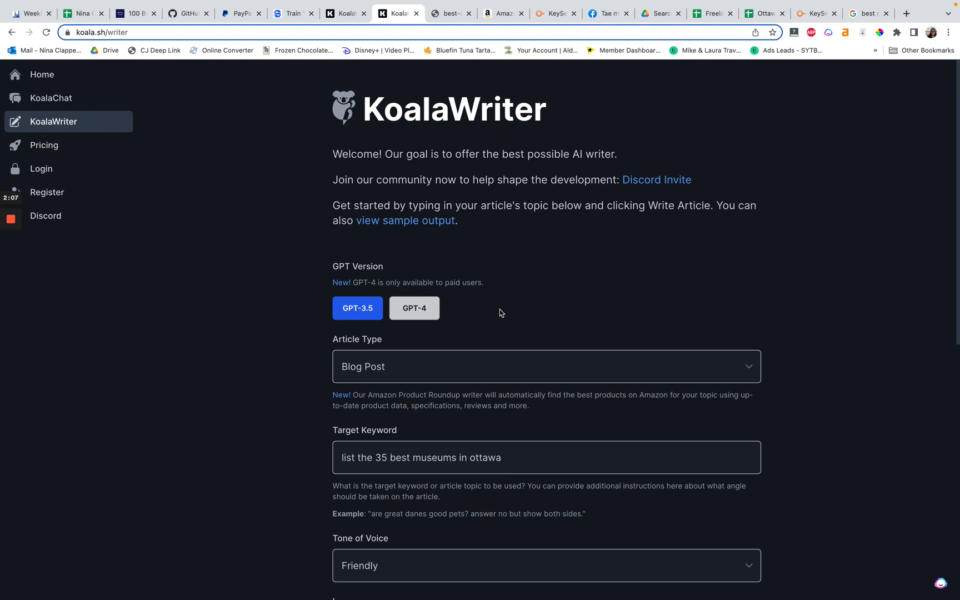
pyautogui.scroll(-1, 501, 313)
pyautogui.click(415, 303)
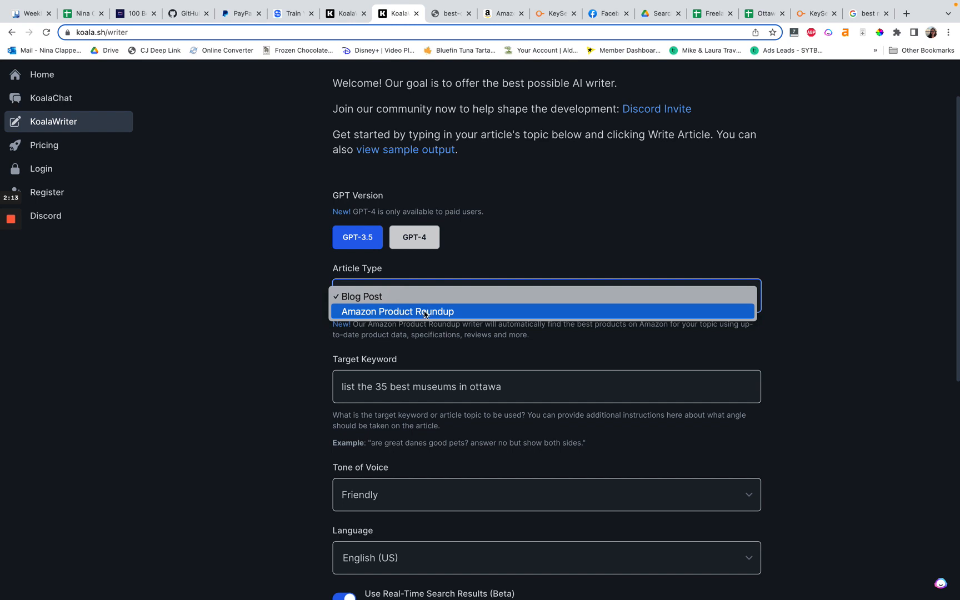
pyautogui.click(422, 296)
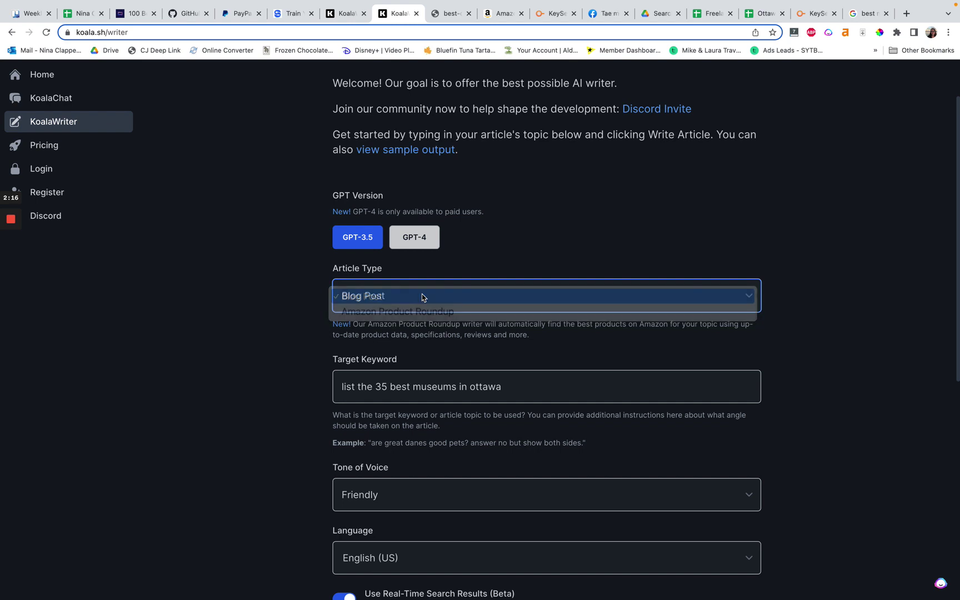
pyautogui.click(291, 308)
pyautogui.scroll(-2, 291, 308)
pyautogui.scroll(-2, 315, 303)
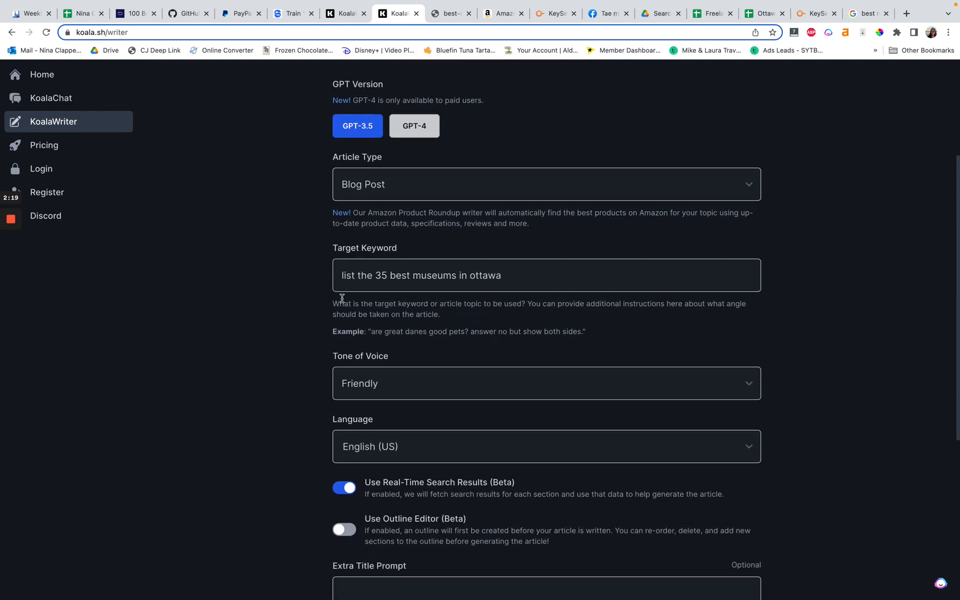
pyautogui.click(390, 275)
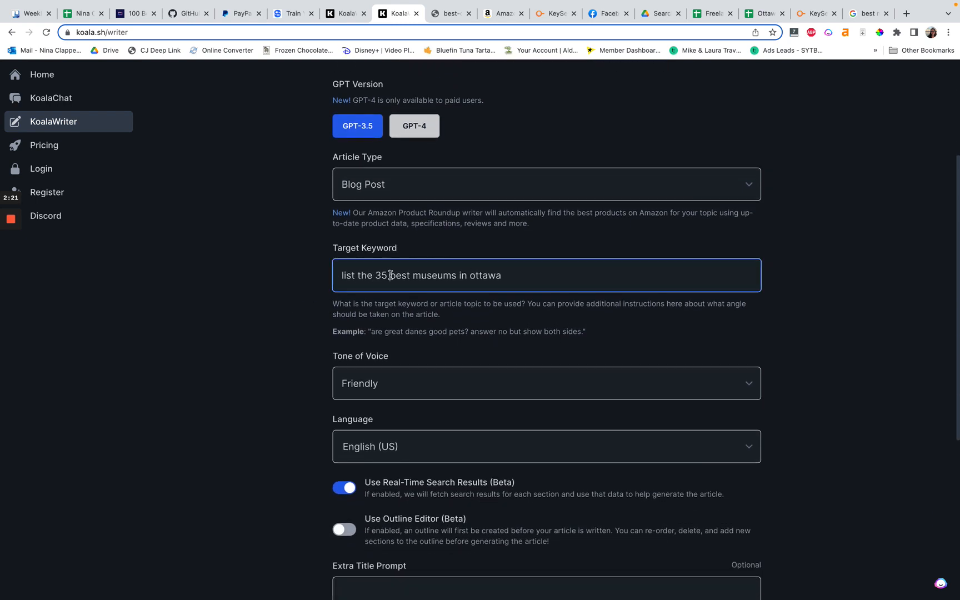
pyautogui.moveTo(389, 275); pyautogui.dragTo(529, 275)
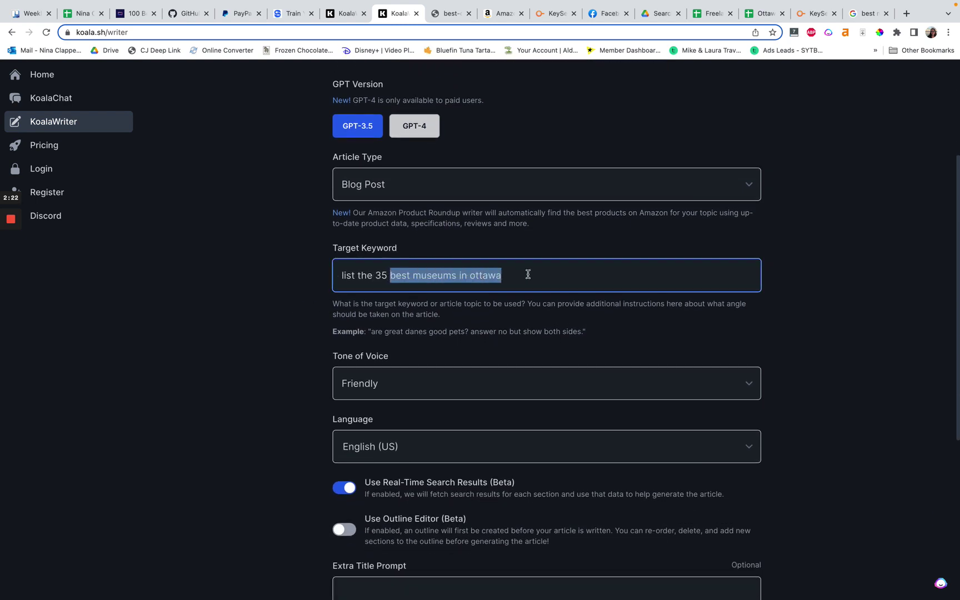
pyautogui.click(425, 276)
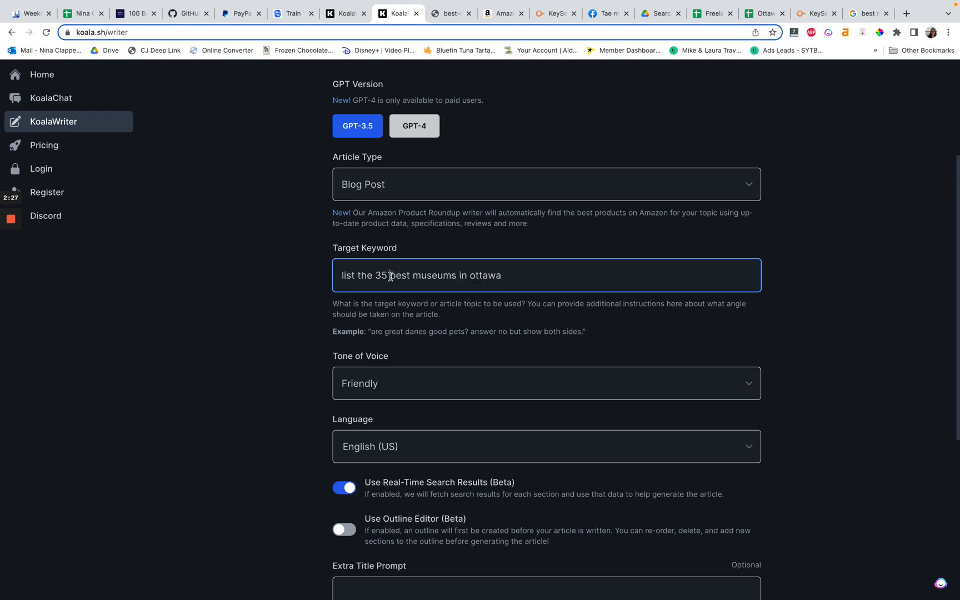
pyautogui.moveTo(390, 276); pyautogui.dragTo(314, 261)
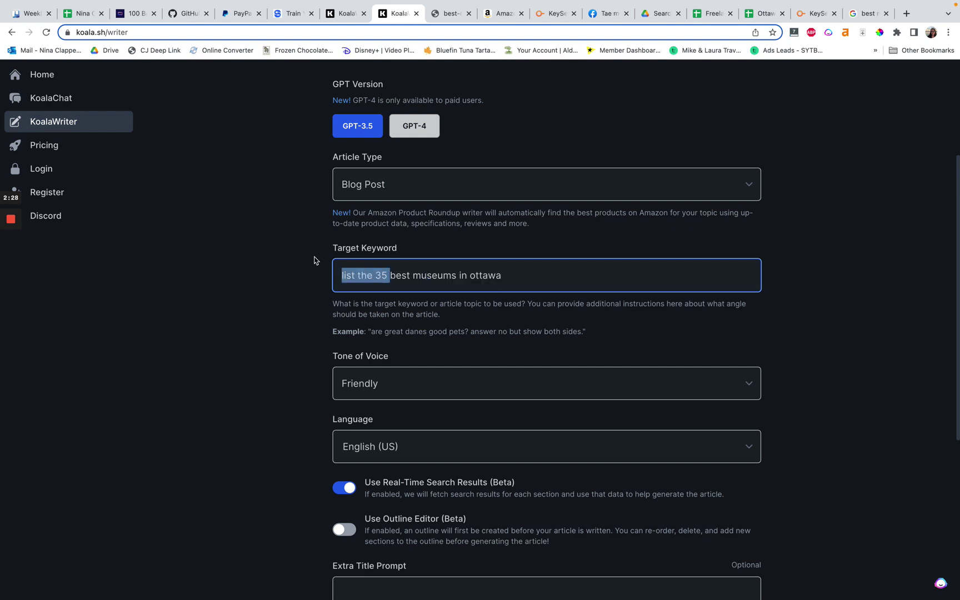
pyautogui.click(377, 277)
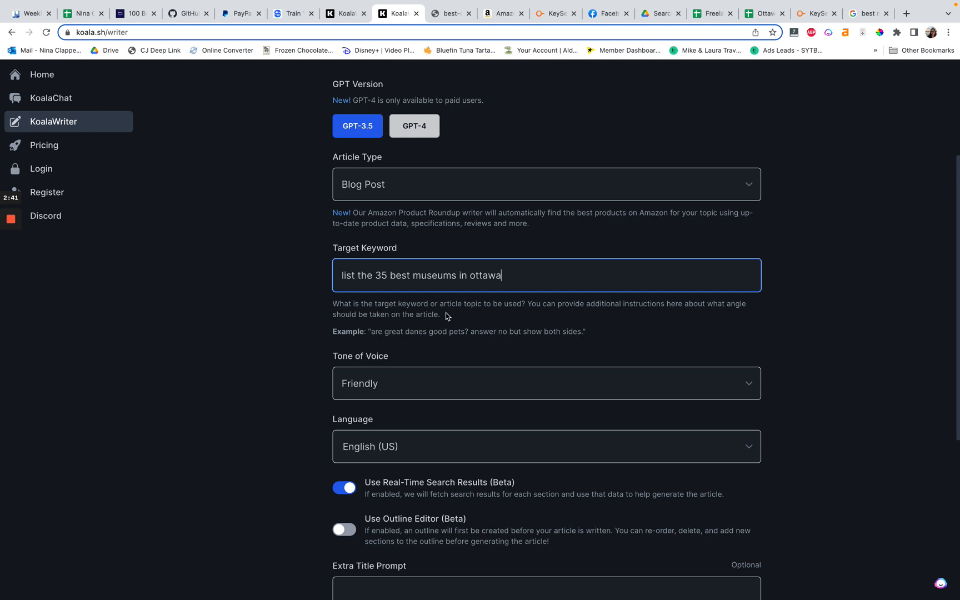
pyautogui.moveTo(375, 333); pyautogui.dragTo(472, 334)
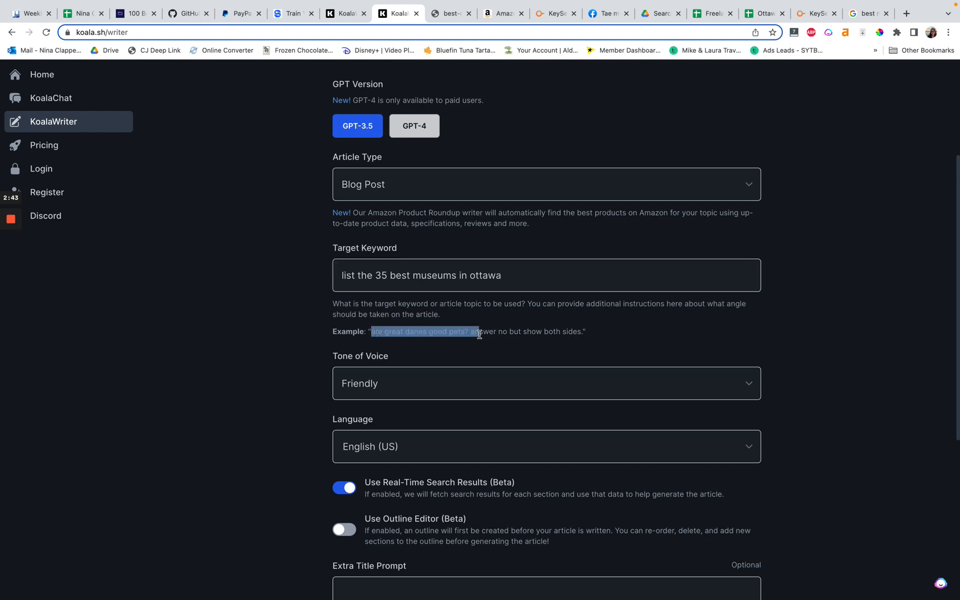
pyautogui.click(485, 334)
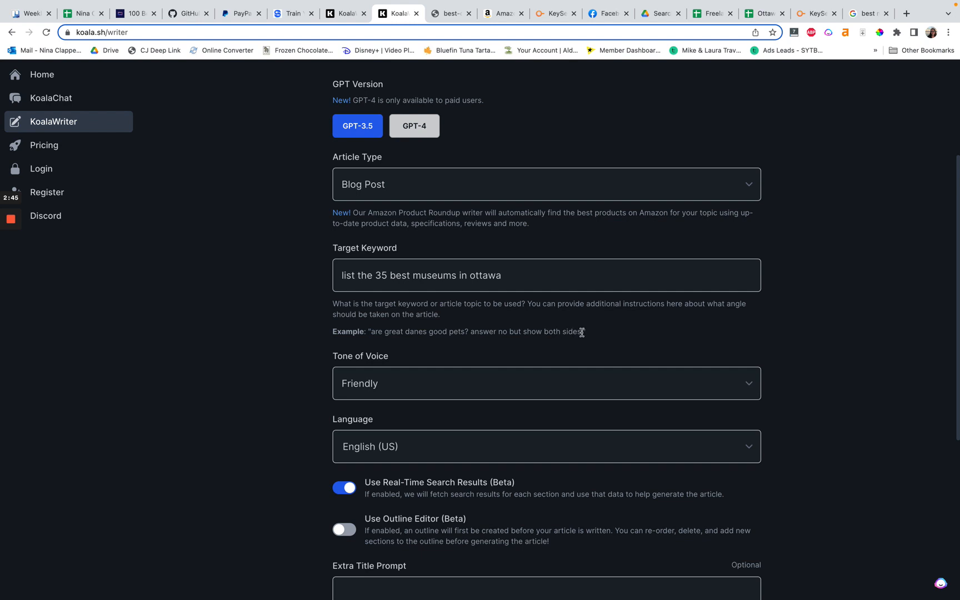
pyautogui.moveTo(582, 331); pyautogui.dragTo(462, 333)
pyautogui.click(501, 330)
pyautogui.scroll(1, 501, 331)
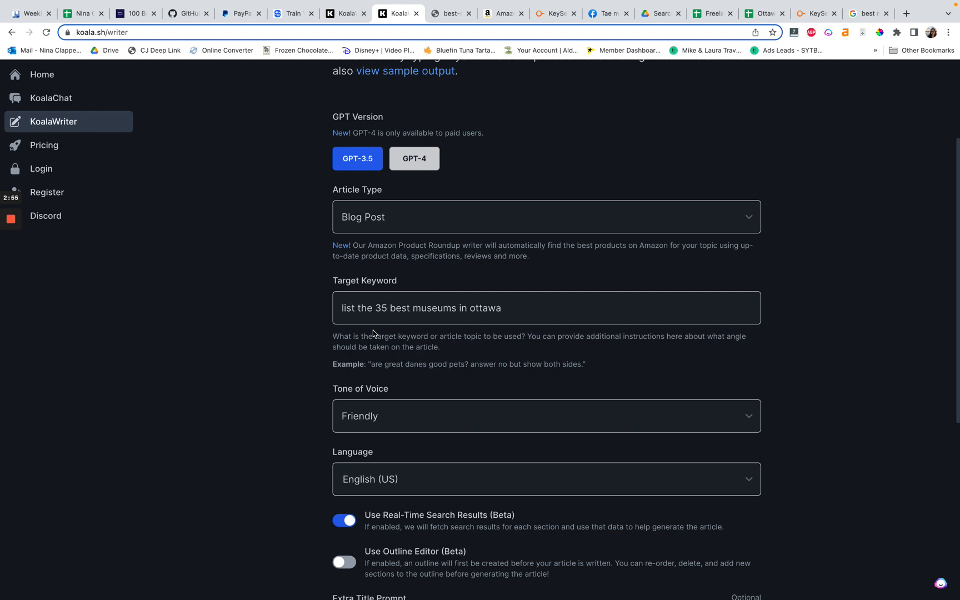
pyautogui.scroll(-1, 374, 330)
pyautogui.scroll(-2, 372, 330)
pyautogui.click(410, 302)
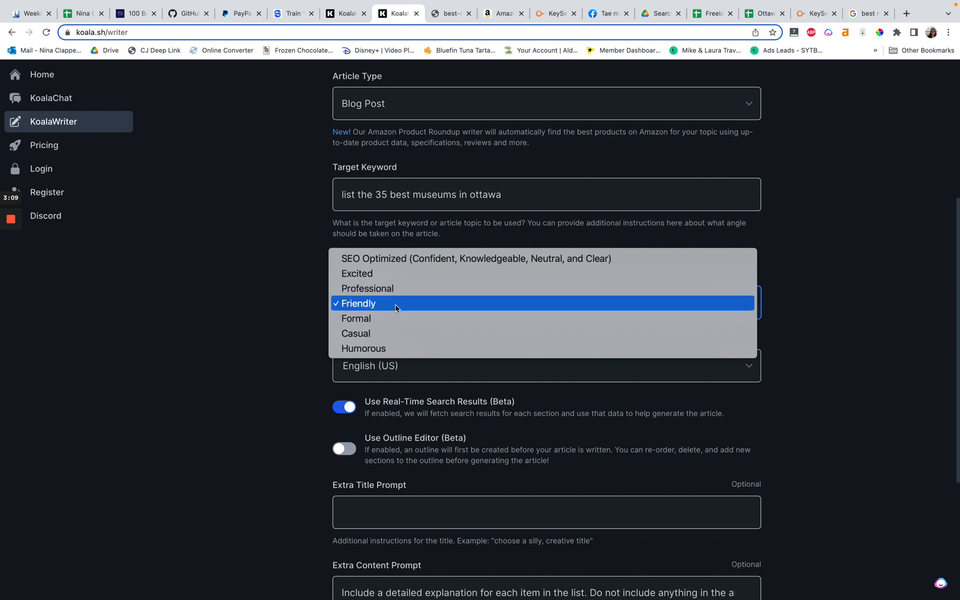
pyautogui.click(396, 308)
pyautogui.scroll(-3, 300, 338)
pyautogui.scroll(-1, 411, 241)
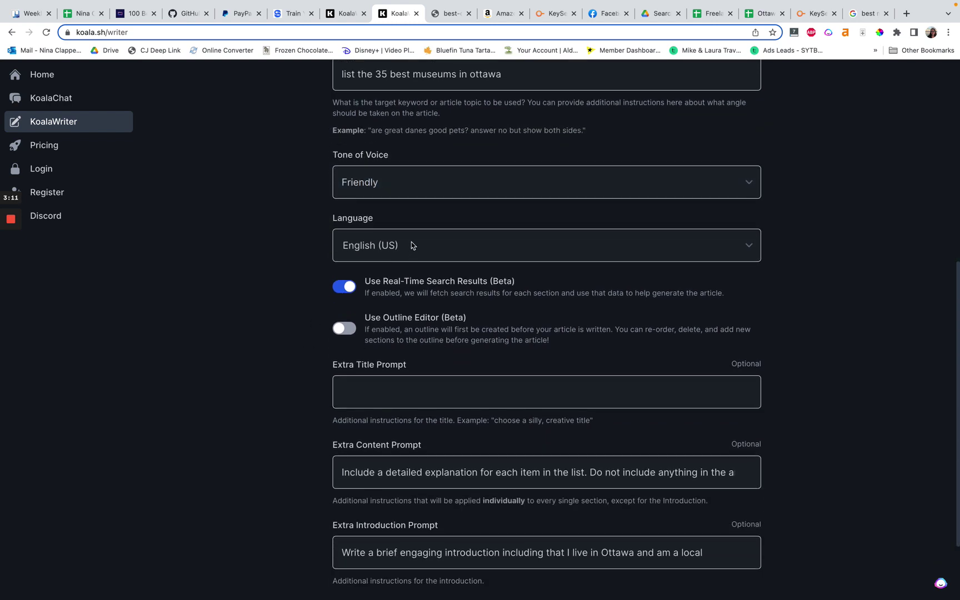
pyautogui.click(382, 250)
pyautogui.click(290, 274)
pyautogui.scroll(-2, 275, 321)
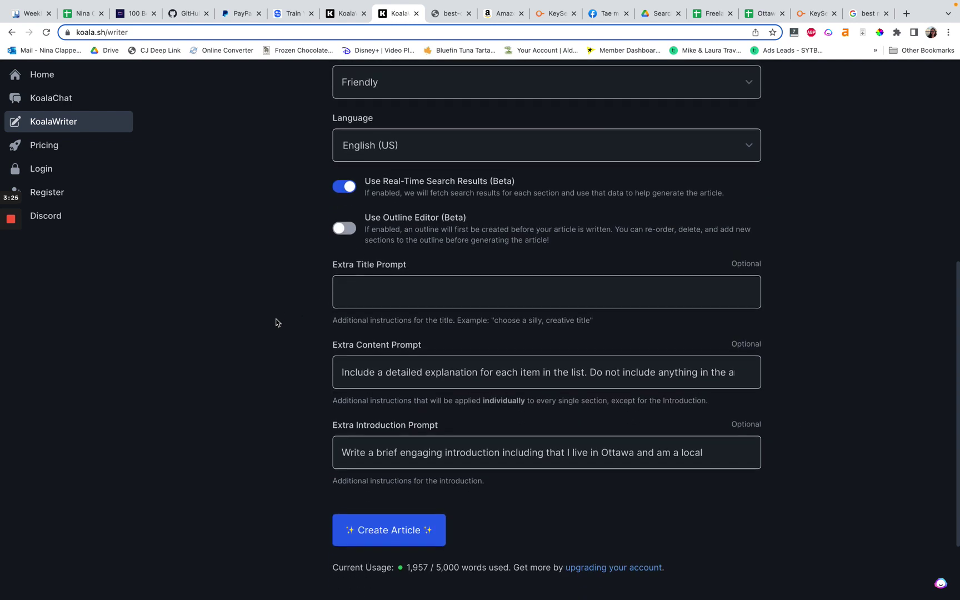
pyautogui.click(351, 289)
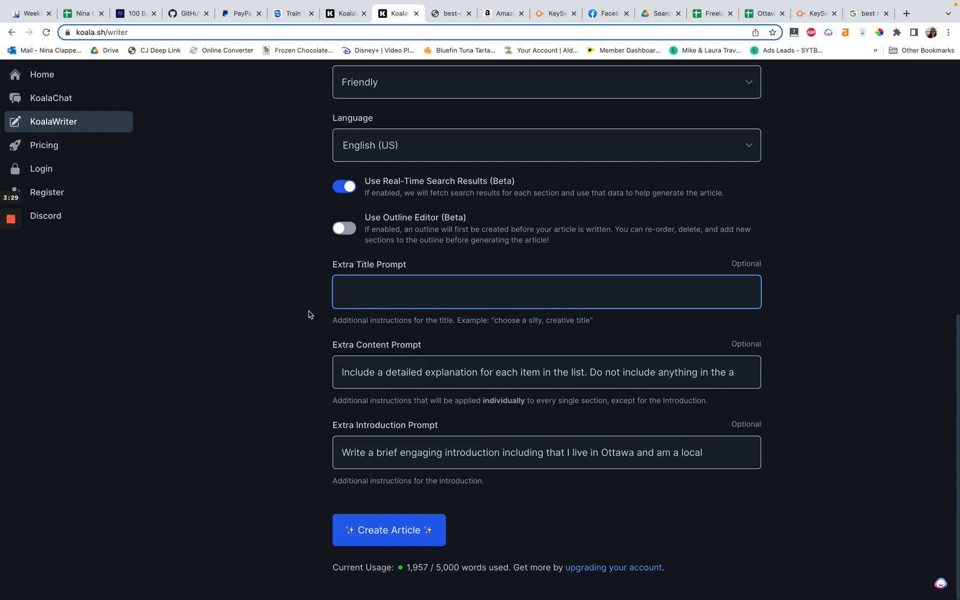
pyautogui.click(451, 13)
pyautogui.scroll(10, 330, 174)
pyautogui.scroll(10, 331, 172)
pyautogui.scroll(10, 330, 173)
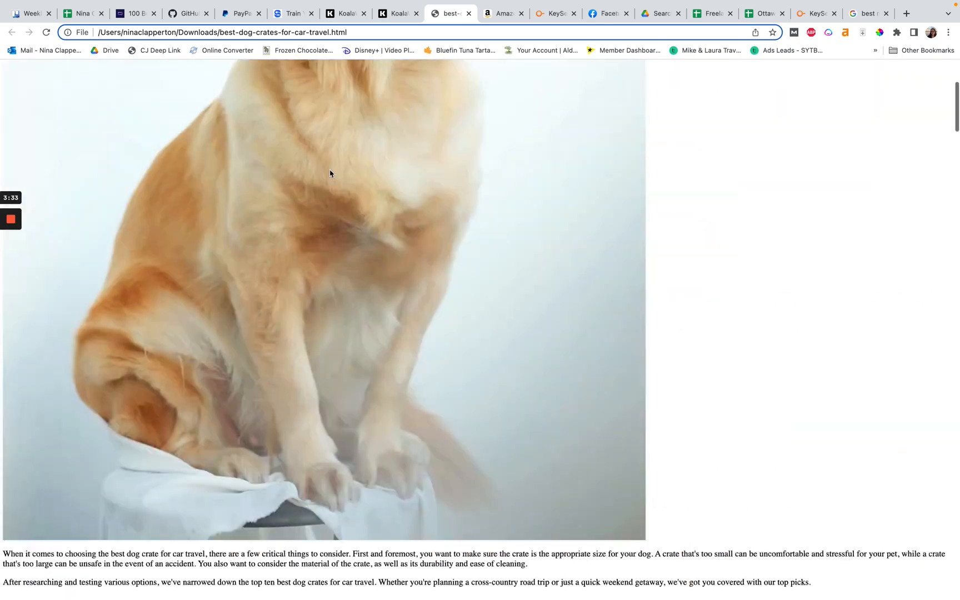
pyautogui.scroll(10, 330, 172)
pyautogui.moveTo(228, 75); pyautogui.dragTo(308, 79)
pyautogui.click(229, 75)
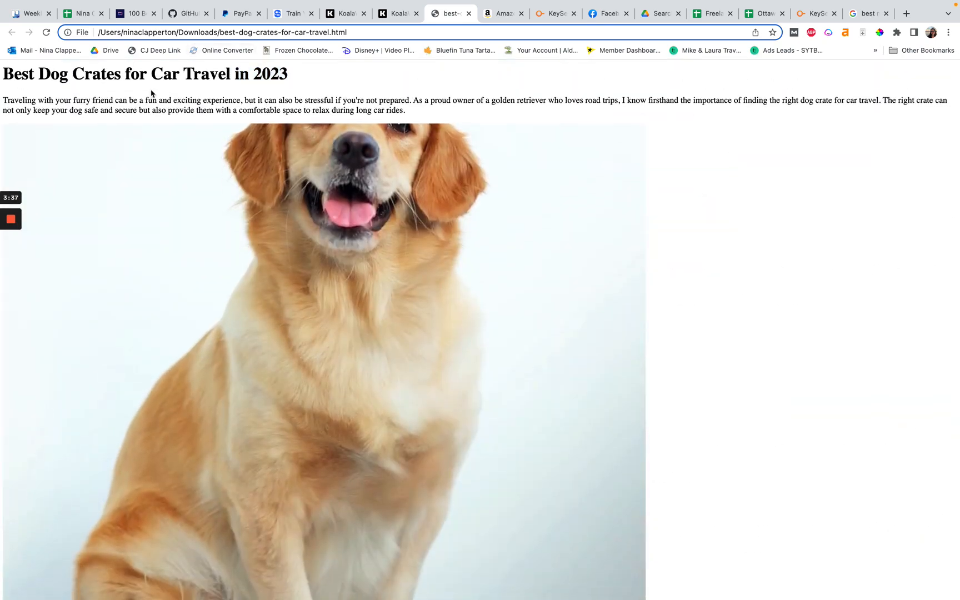
pyautogui.click(396, 17)
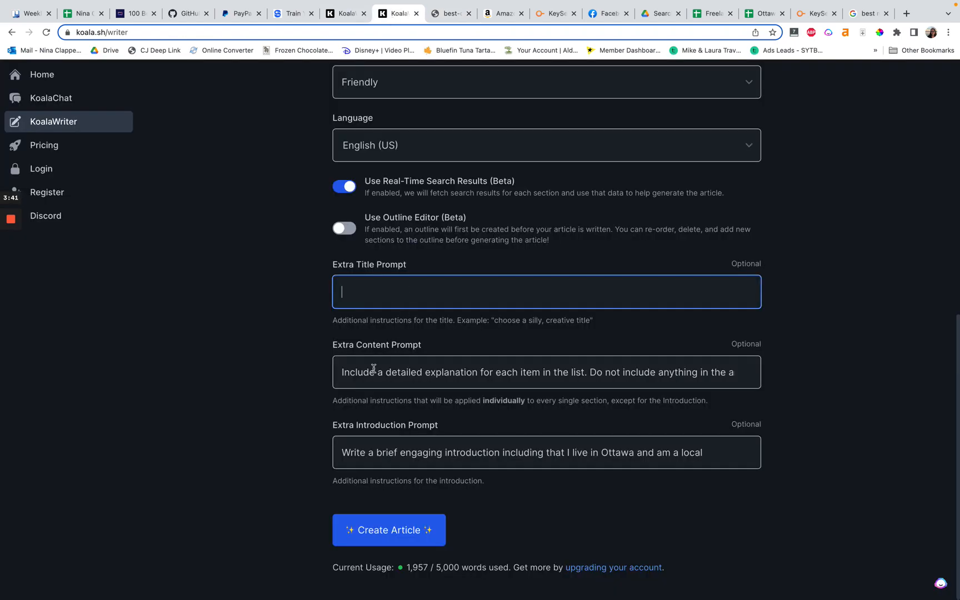
pyautogui.click(348, 372)
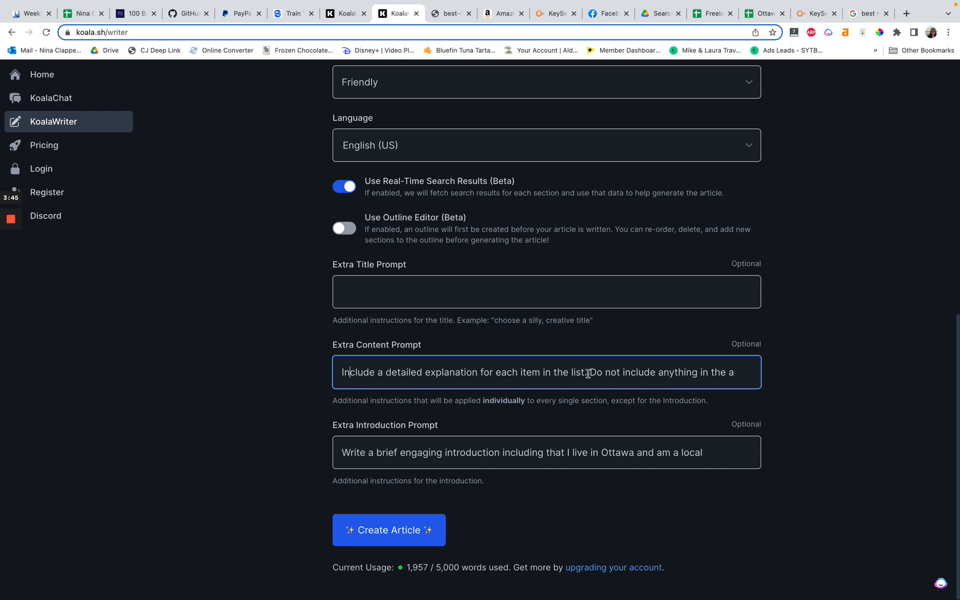
pyautogui.moveTo(588, 372); pyautogui.dragTo(339, 373)
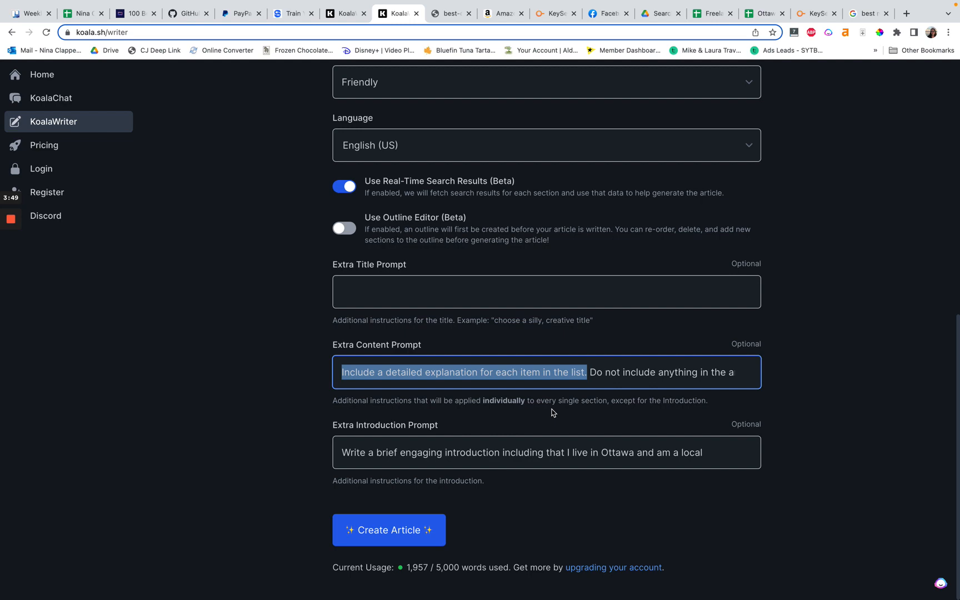
pyautogui.scroll(1, 553, 412)
pyautogui.scroll(1, 553, 413)
pyautogui.scroll(3, 562, 407)
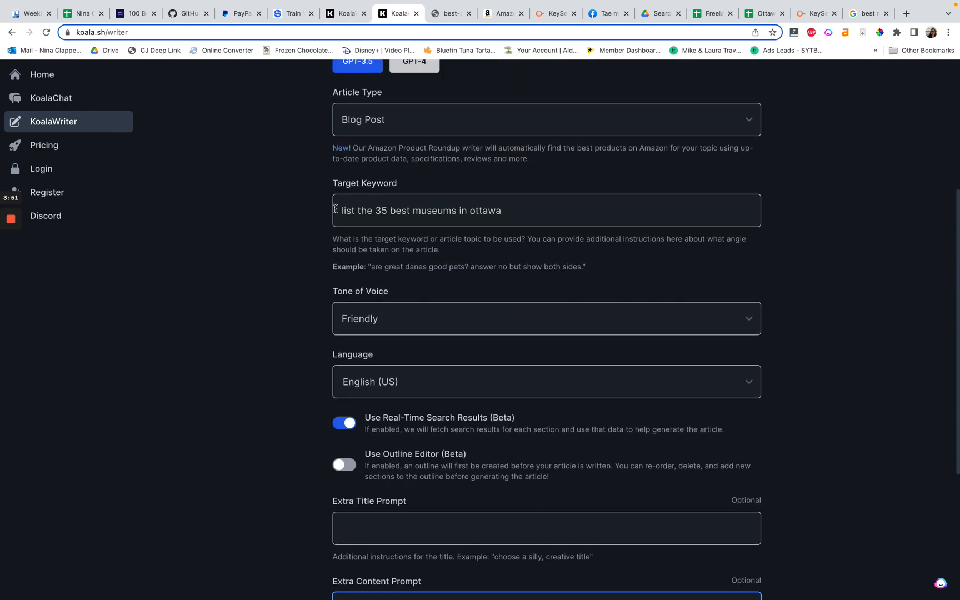
pyautogui.scroll(-3, 266, 312)
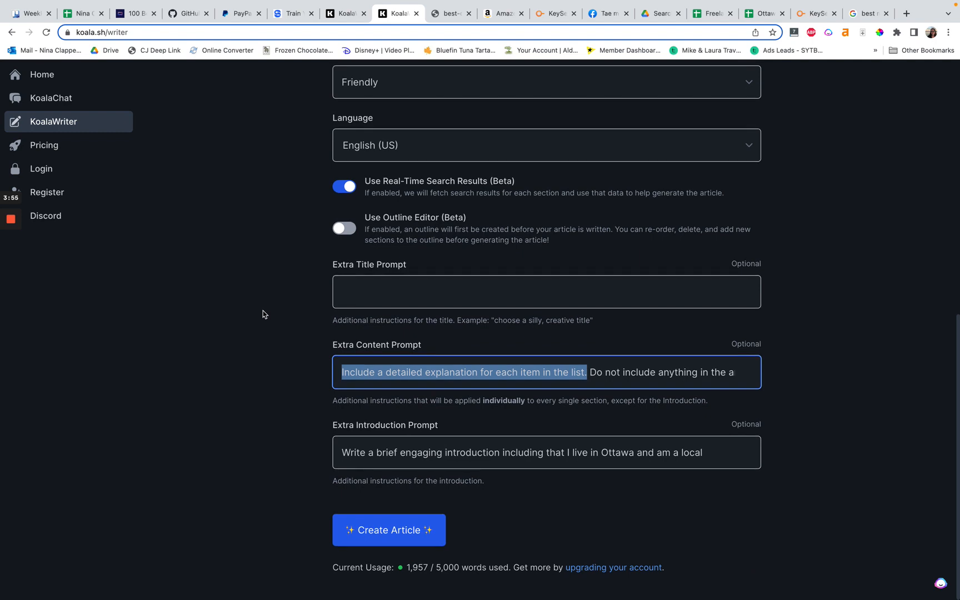
pyautogui.click(597, 376)
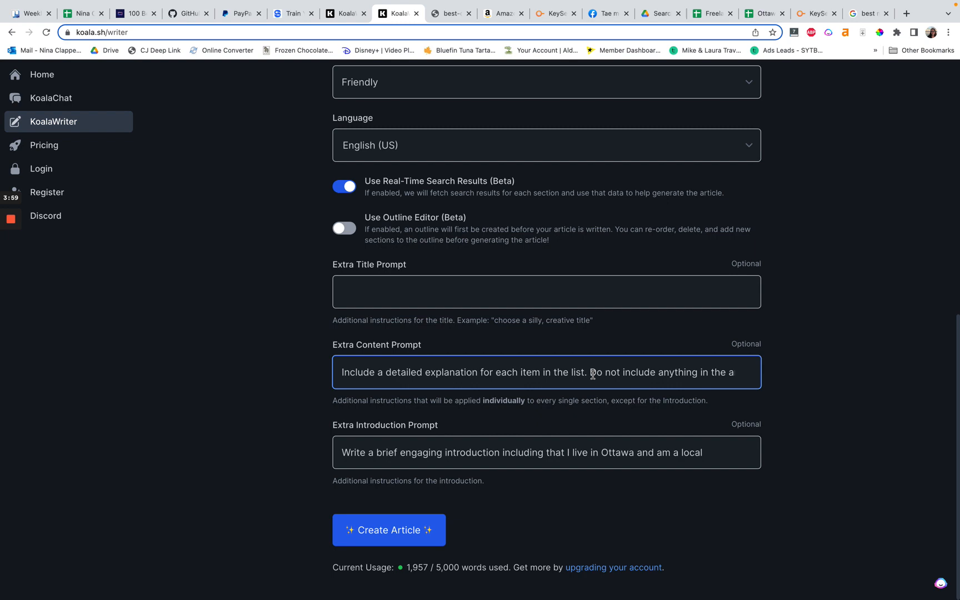
pyautogui.moveTo(593, 373); pyautogui.dragTo(804, 386)
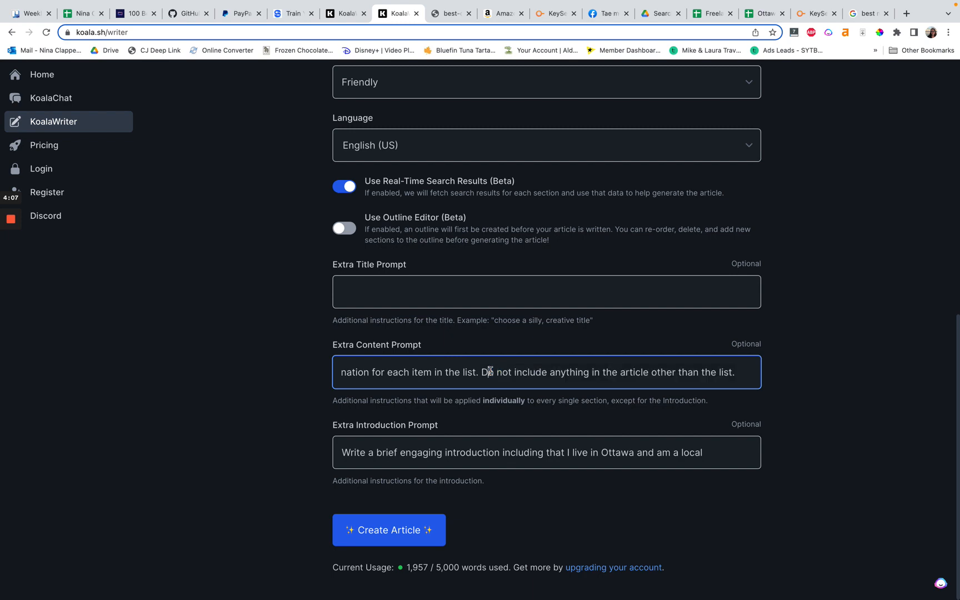
pyautogui.moveTo(489, 371)
pyautogui.mouseDown()
pyautogui.moveTo(622, 362)
pyautogui.moveTo(788, 374)
pyautogui.mouseUp()
pyautogui.click(809, 385)
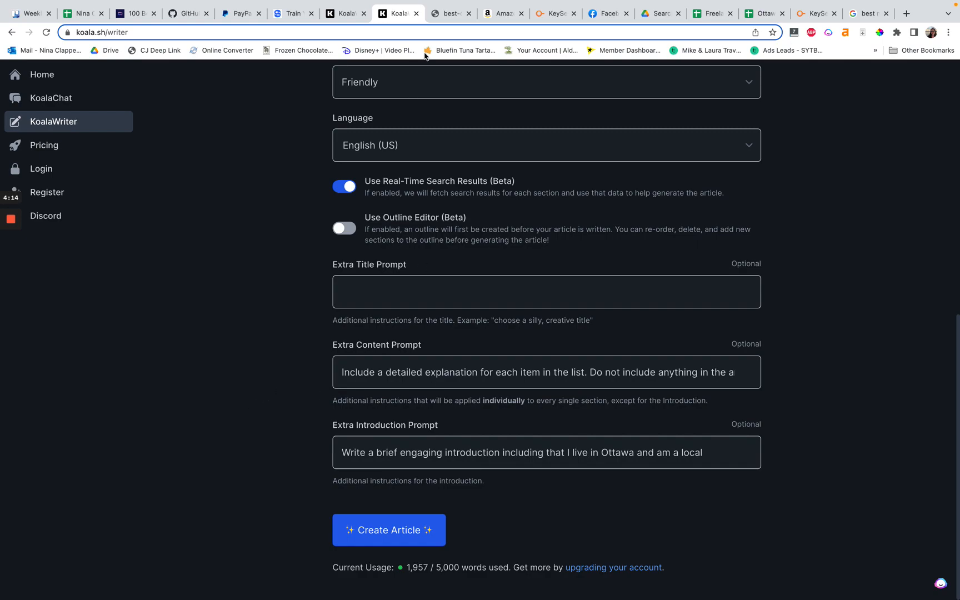
pyautogui.click(445, 23)
pyautogui.scroll(-10, 197, 321)
pyautogui.scroll(-10, 197, 322)
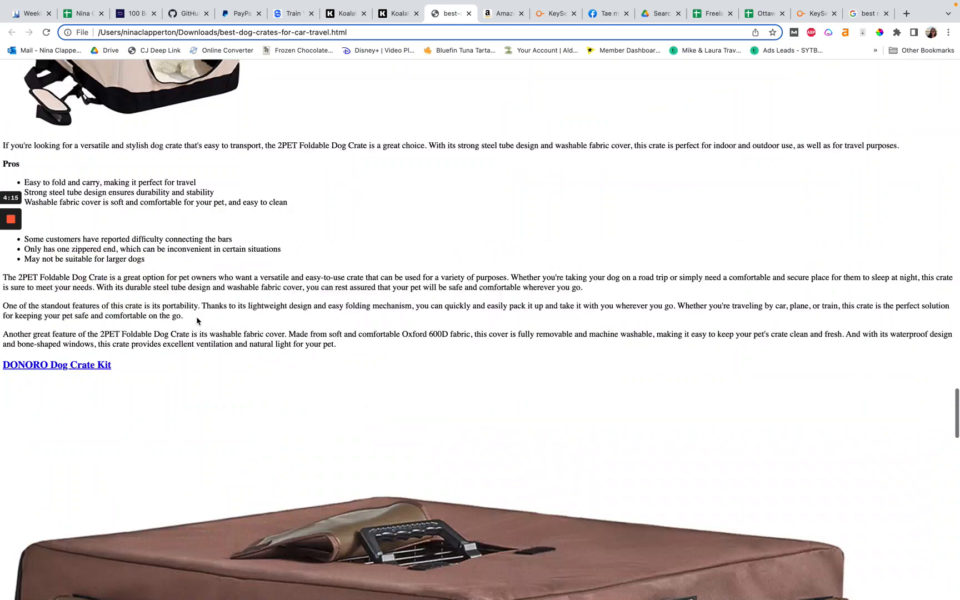
pyautogui.scroll(-10, 197, 322)
pyautogui.scroll(-5, 198, 322)
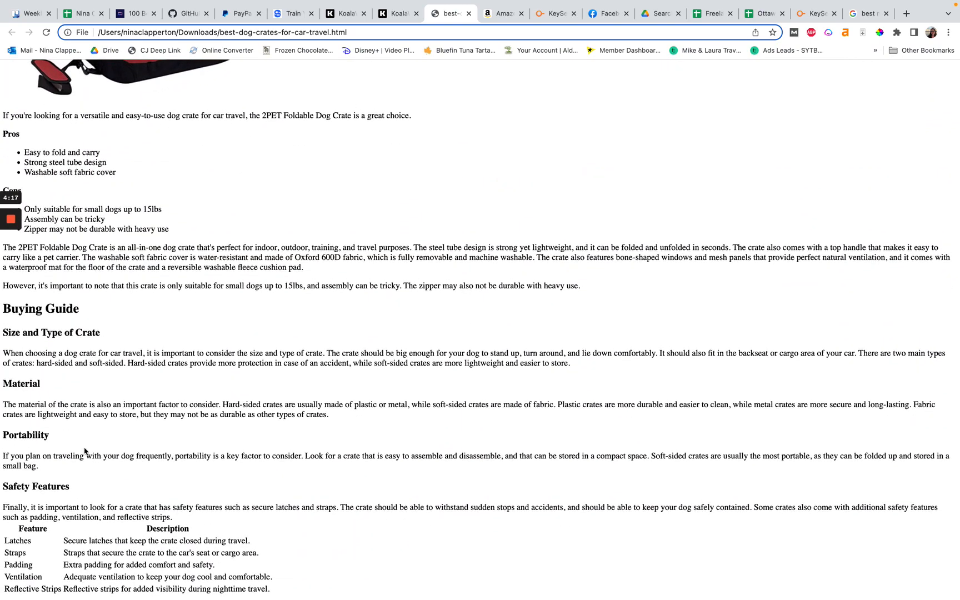
pyautogui.click(396, 14)
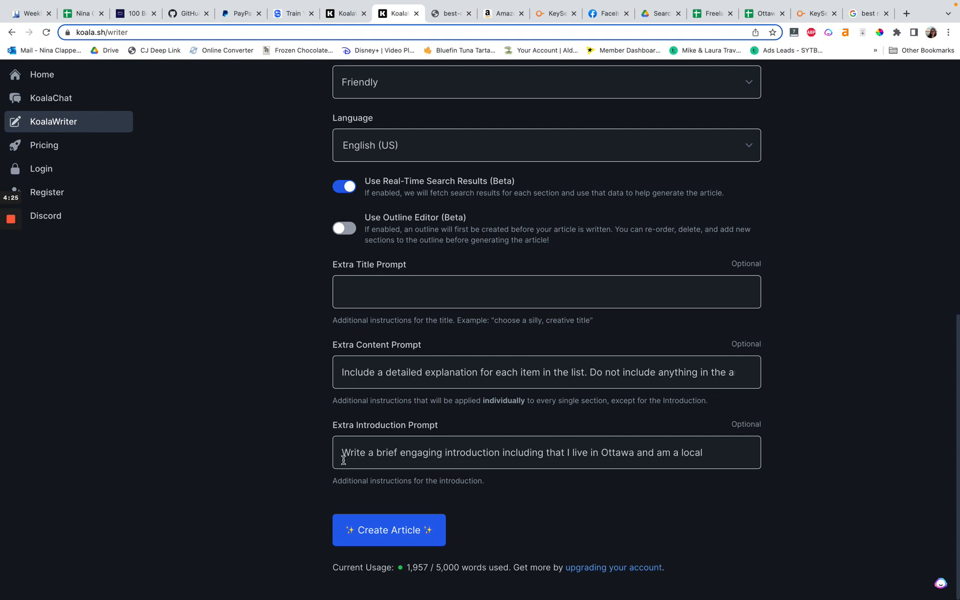
pyautogui.moveTo(343, 459); pyautogui.dragTo(723, 466)
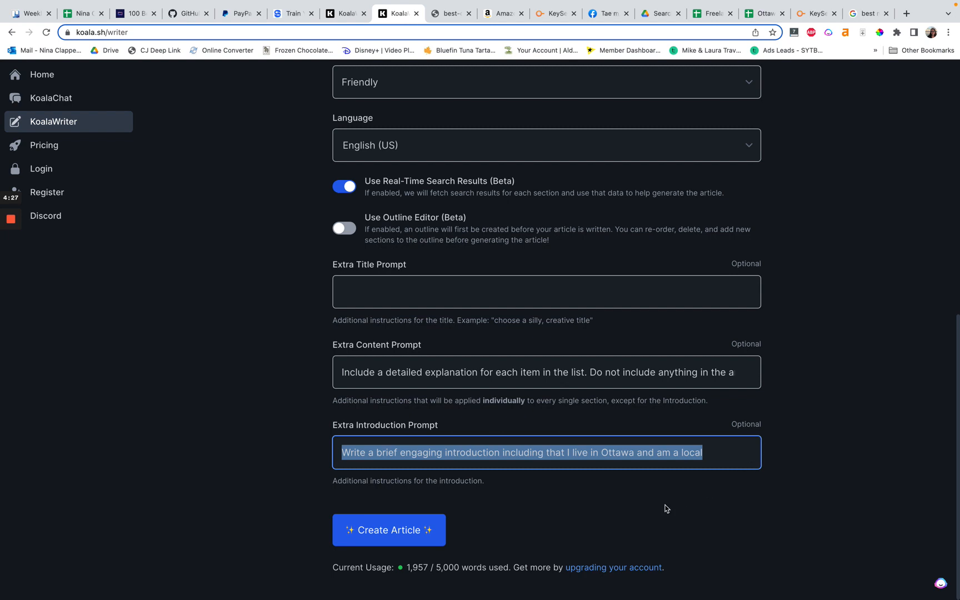
pyautogui.click(418, 458)
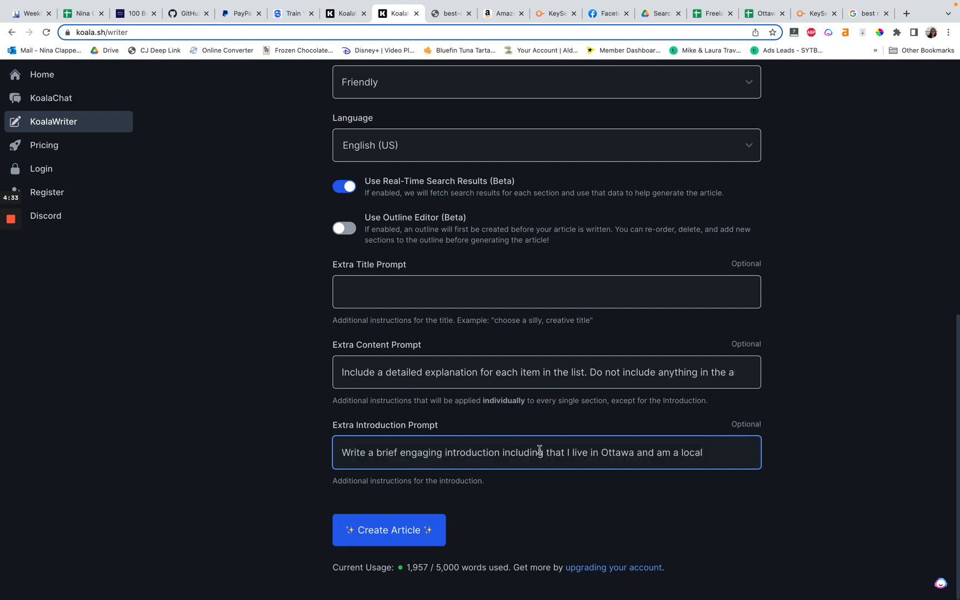
pyautogui.moveTo(548, 454); pyautogui.dragTo(717, 454)
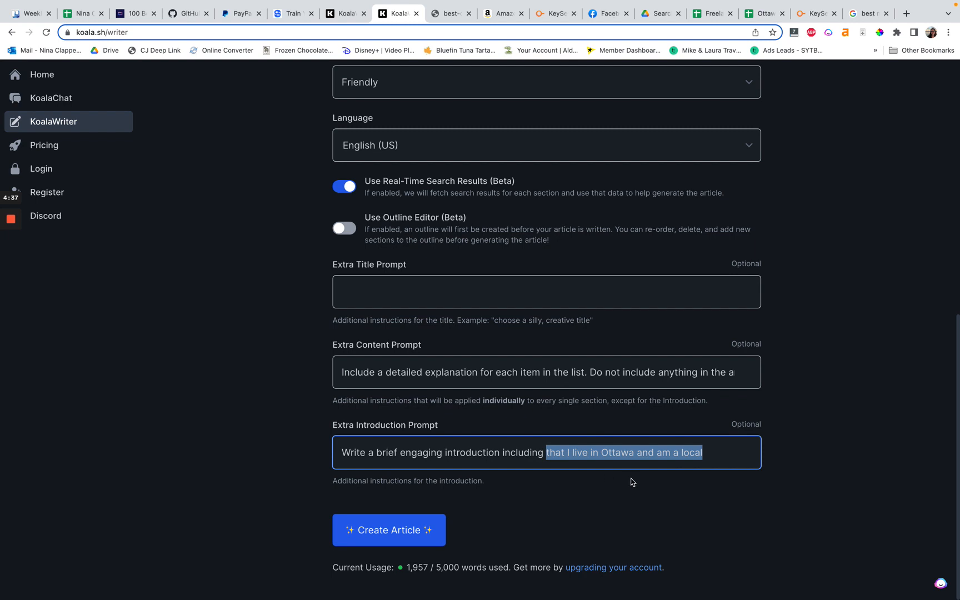
pyautogui.click(667, 483)
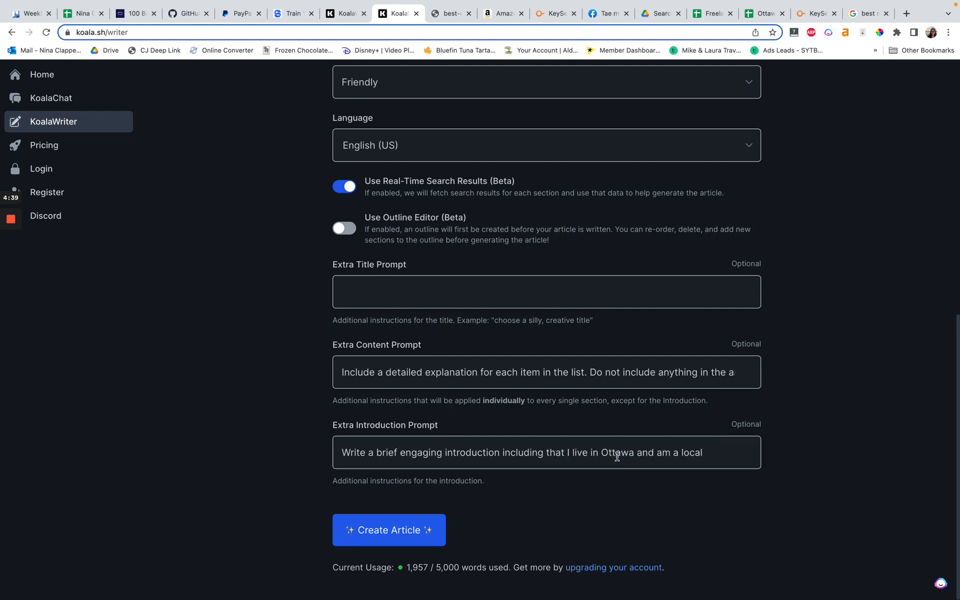
pyautogui.click(694, 455)
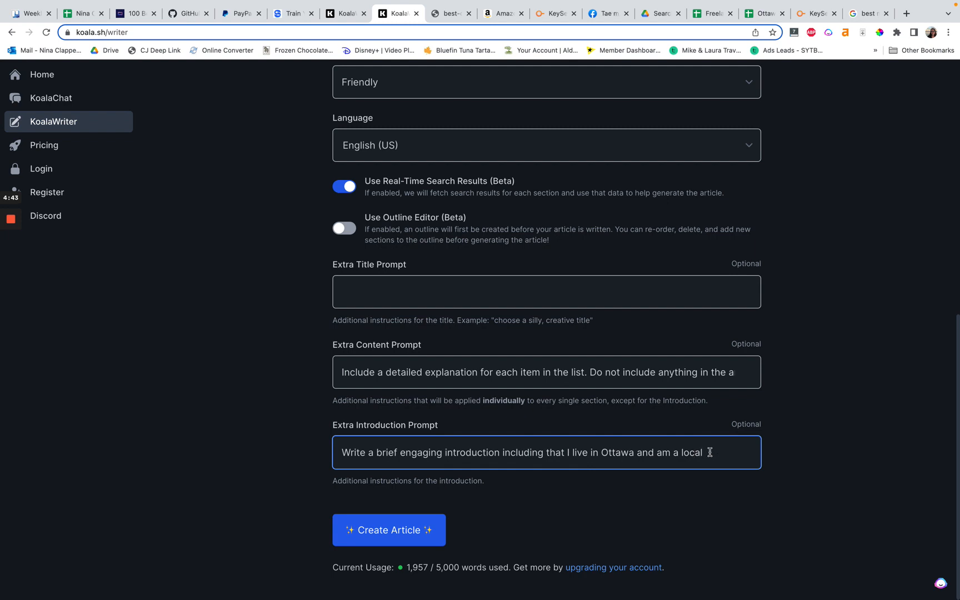
pyautogui.click(601, 484)
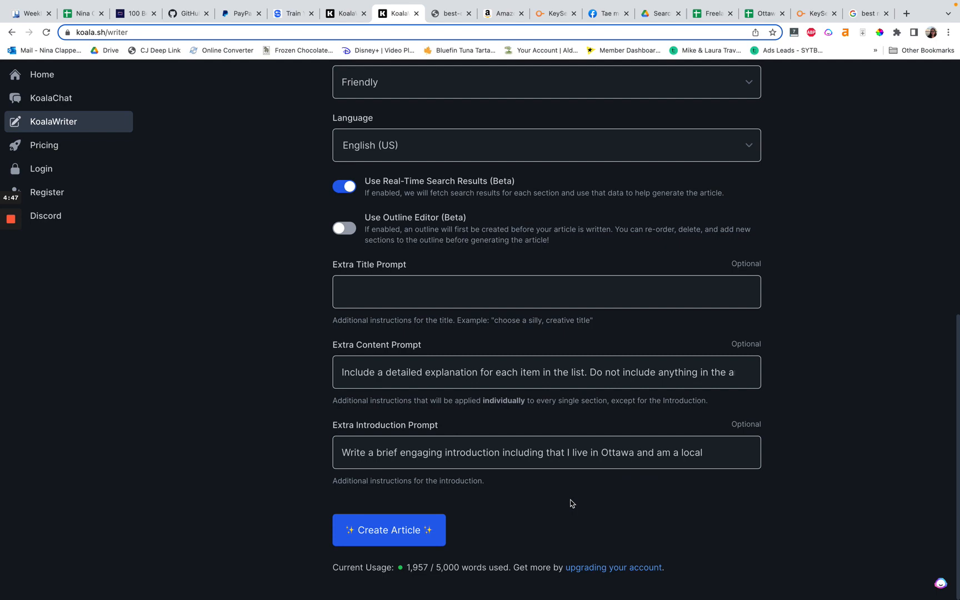
pyautogui.scroll(5, 527, 365)
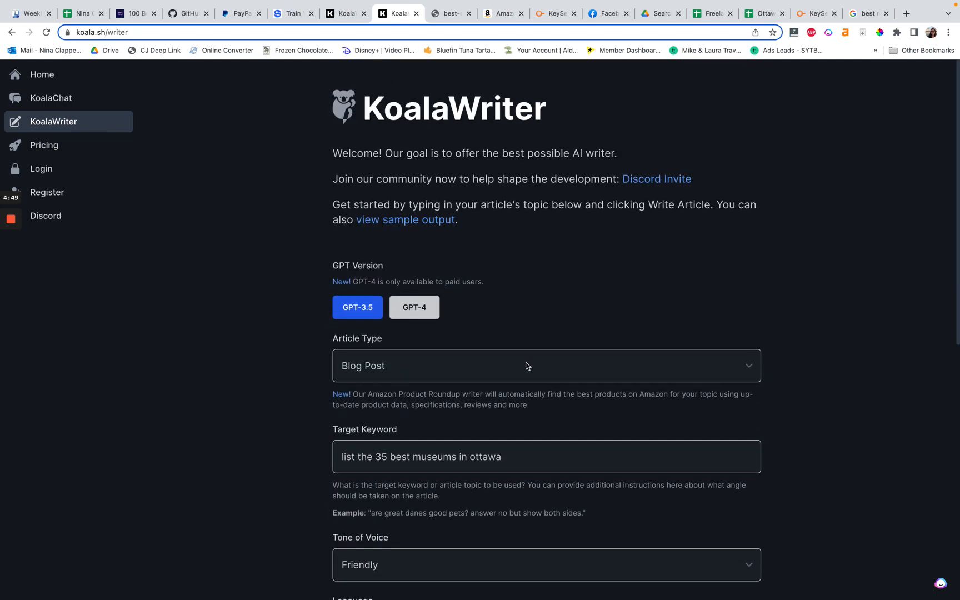
pyautogui.scroll(-5, 527, 365)
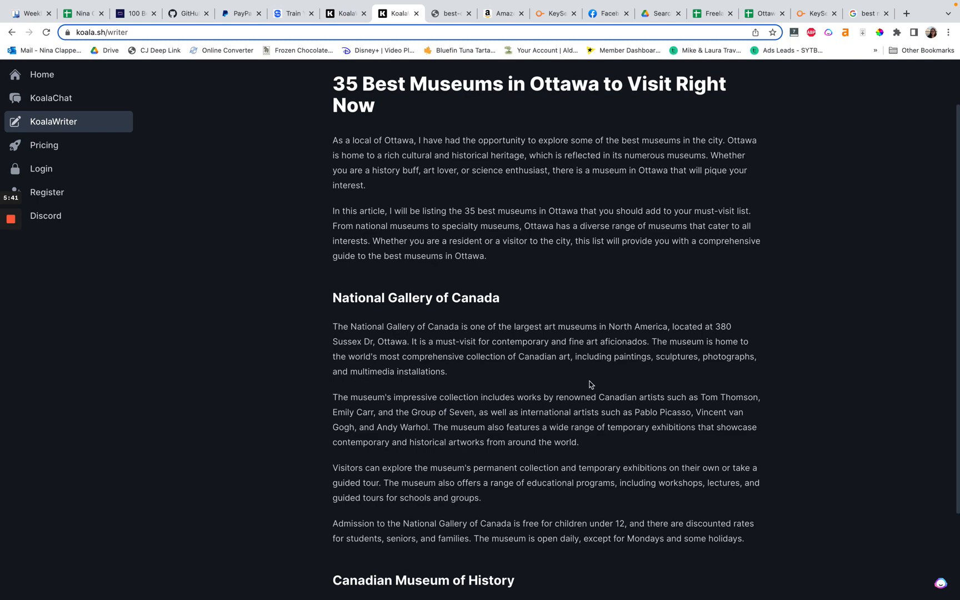
pyautogui.scroll(-3, 590, 384)
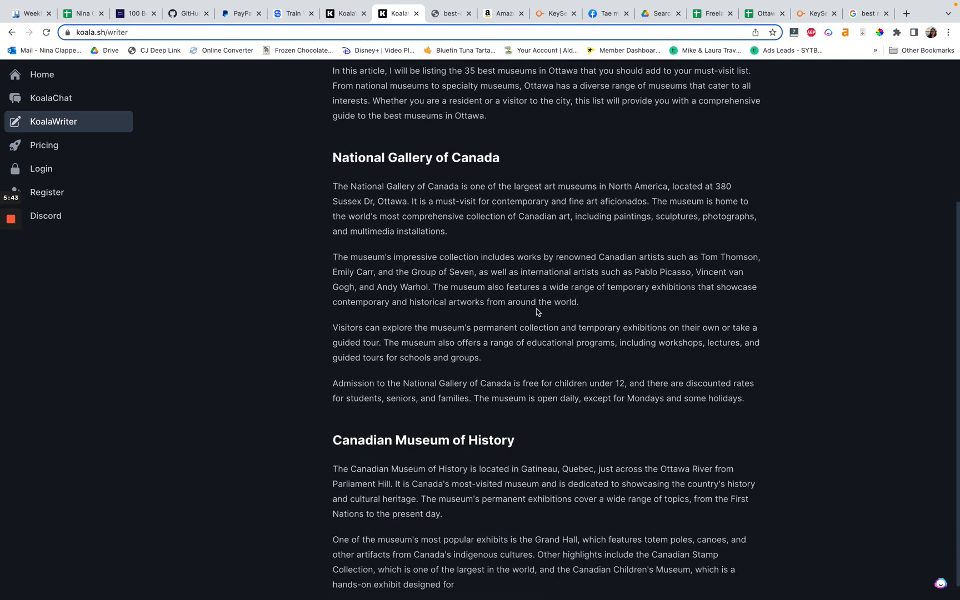
pyautogui.scroll(-1, 535, 309)
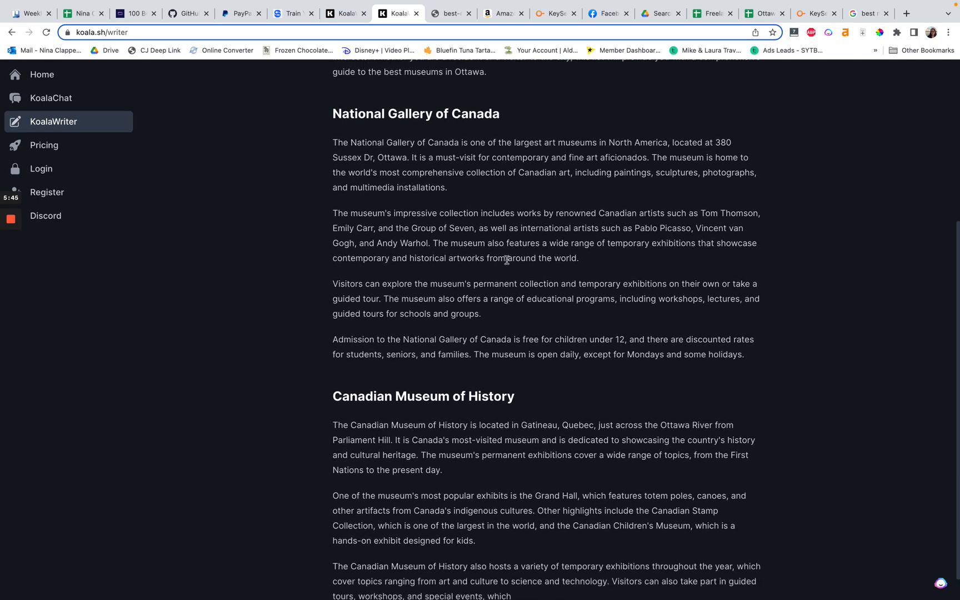
pyautogui.scroll(-1, 508, 258)
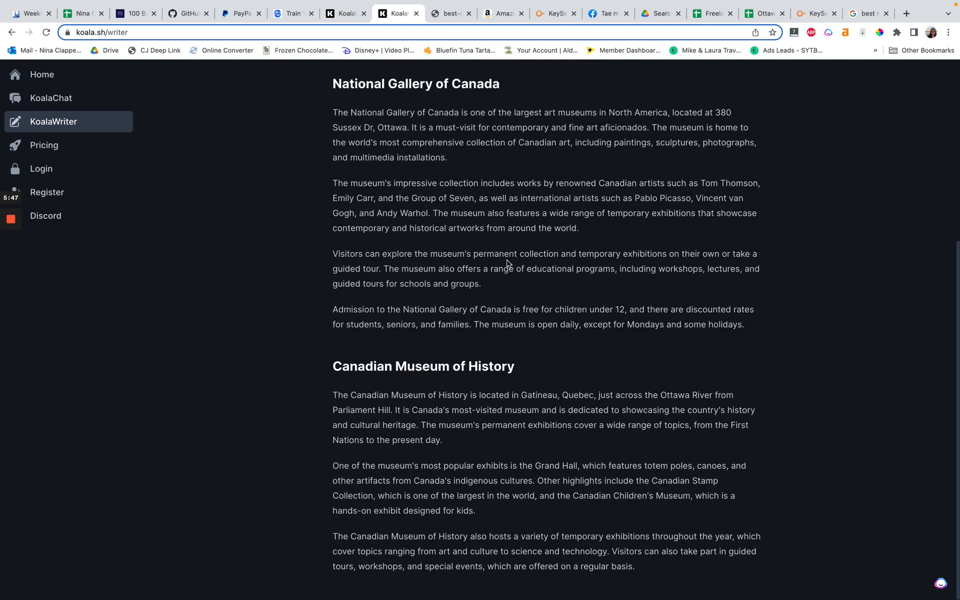
pyautogui.scroll(-1, 509, 264)
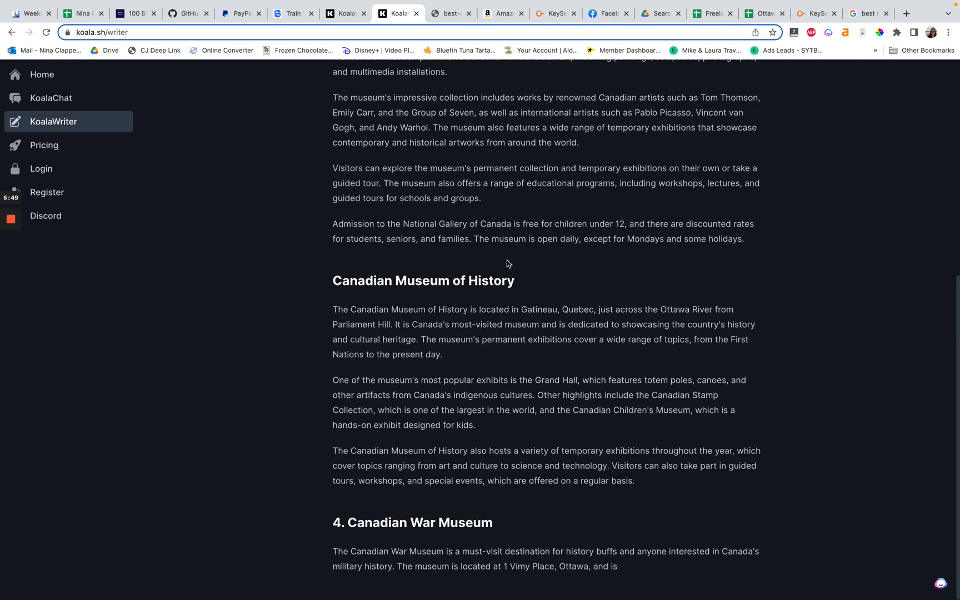
pyautogui.scroll(-1, 508, 265)
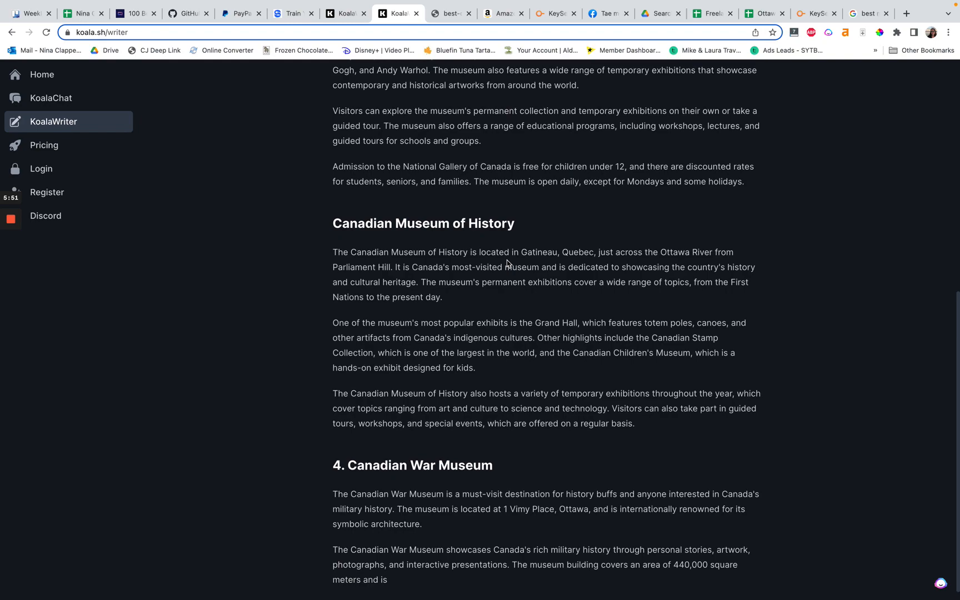
pyautogui.scroll(4, 387, 334)
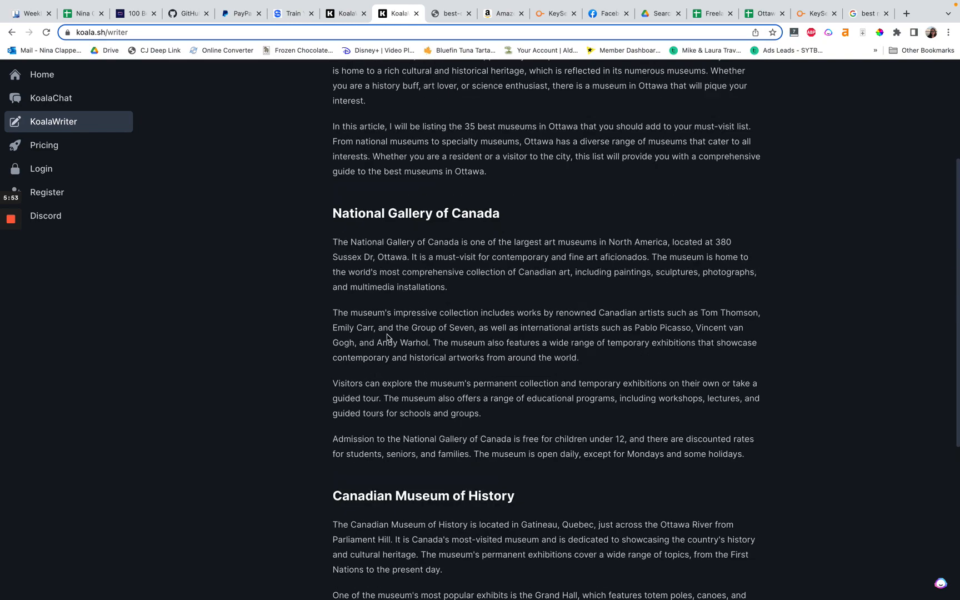
pyautogui.scroll(2, 385, 338)
pyautogui.scroll(-7, 375, 360)
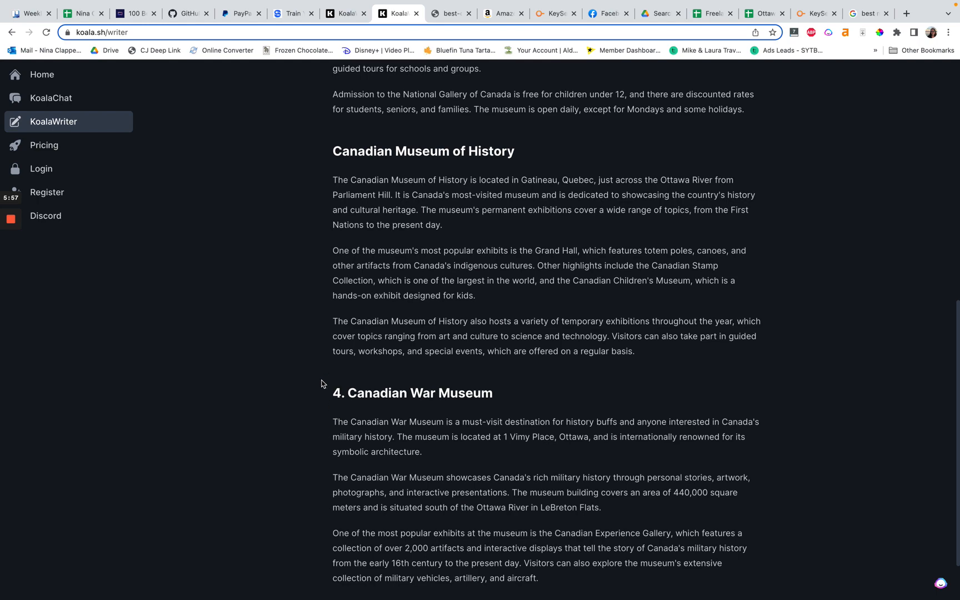
pyautogui.scroll(-4, 344, 338)
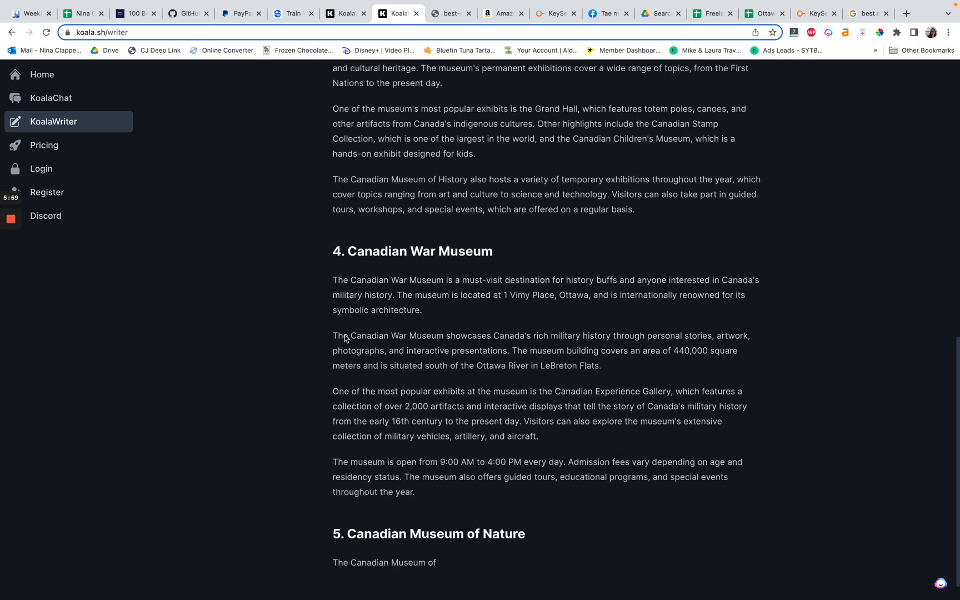
pyautogui.scroll(-1, 344, 338)
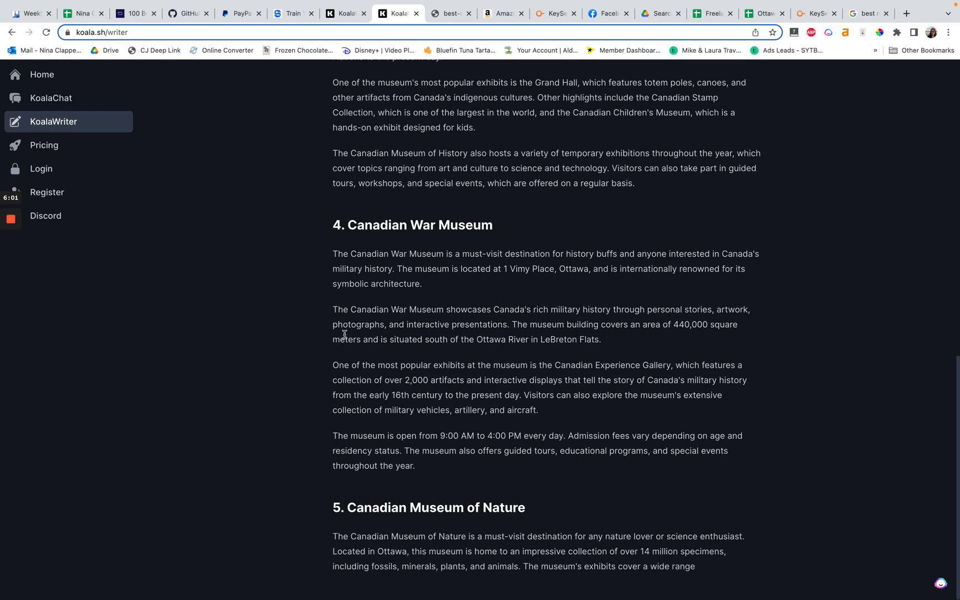
pyautogui.scroll(-2, 344, 335)
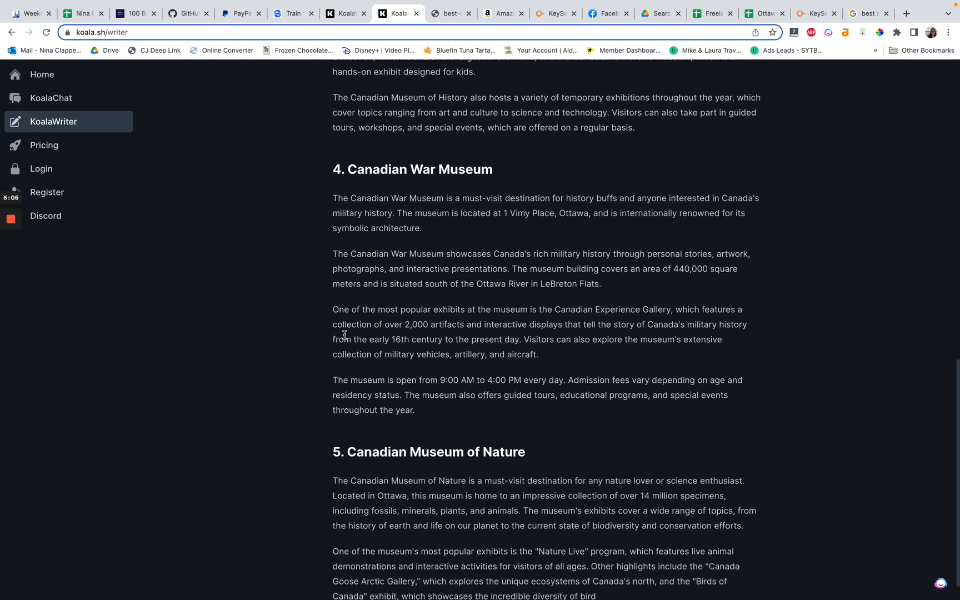
pyautogui.scroll(-2, 344, 335)
pyautogui.scroll(-2, 344, 335)
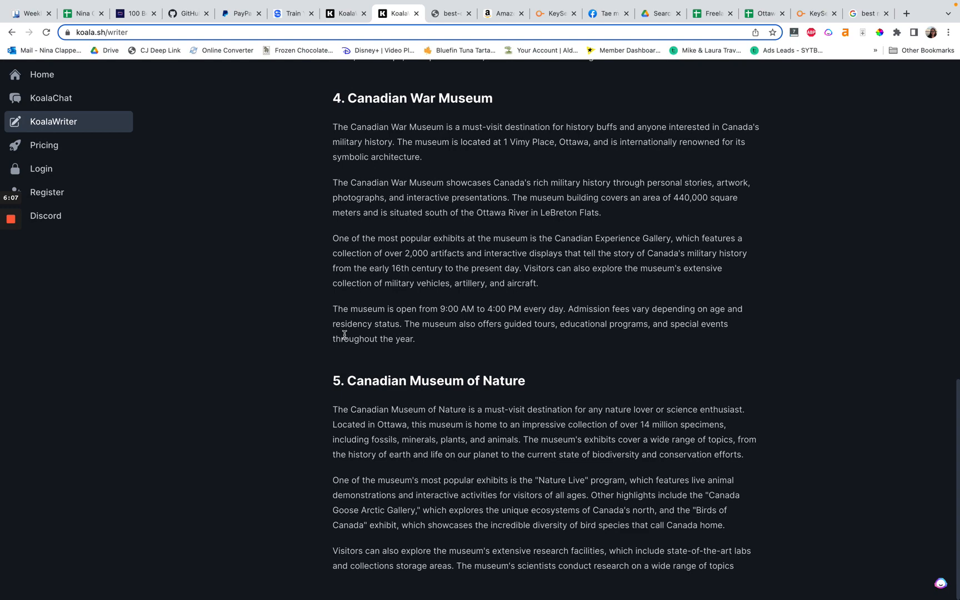
pyautogui.scroll(-2, 344, 335)
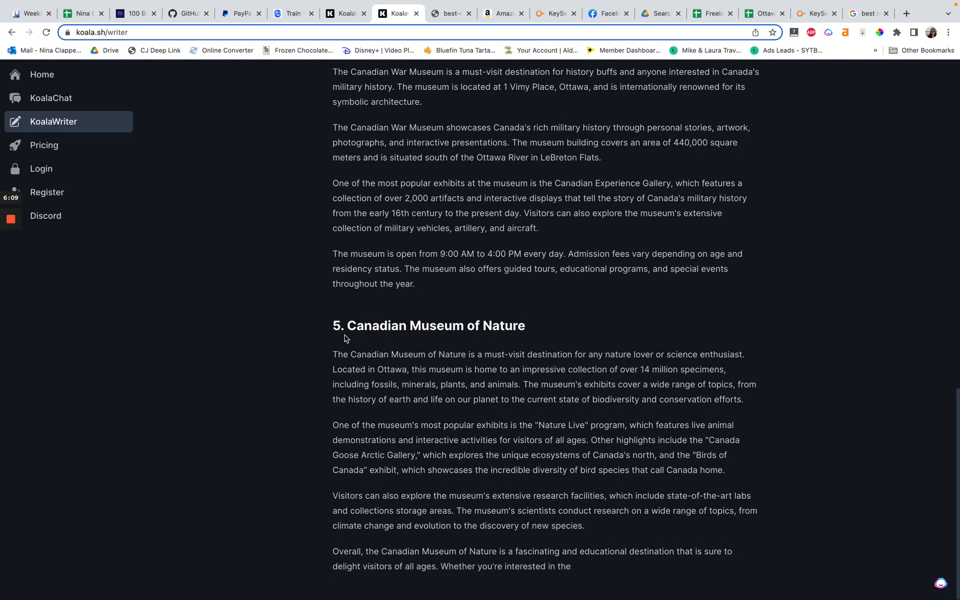
pyautogui.scroll(-1, 345, 338)
pyautogui.scroll(-1, 344, 338)
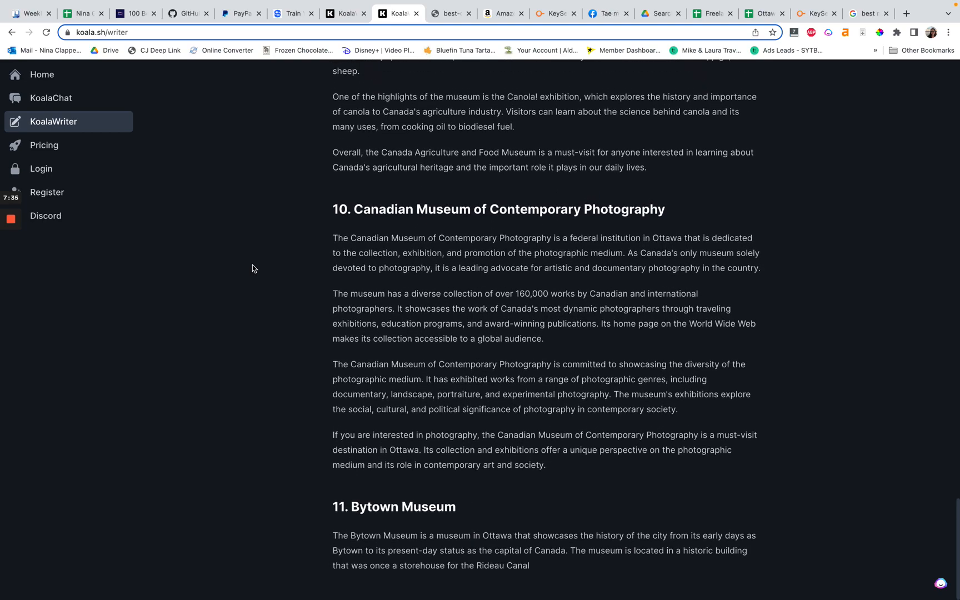
pyautogui.scroll(3, 252, 268)
pyautogui.scroll(5, 253, 269)
pyautogui.scroll(-5, 252, 268)
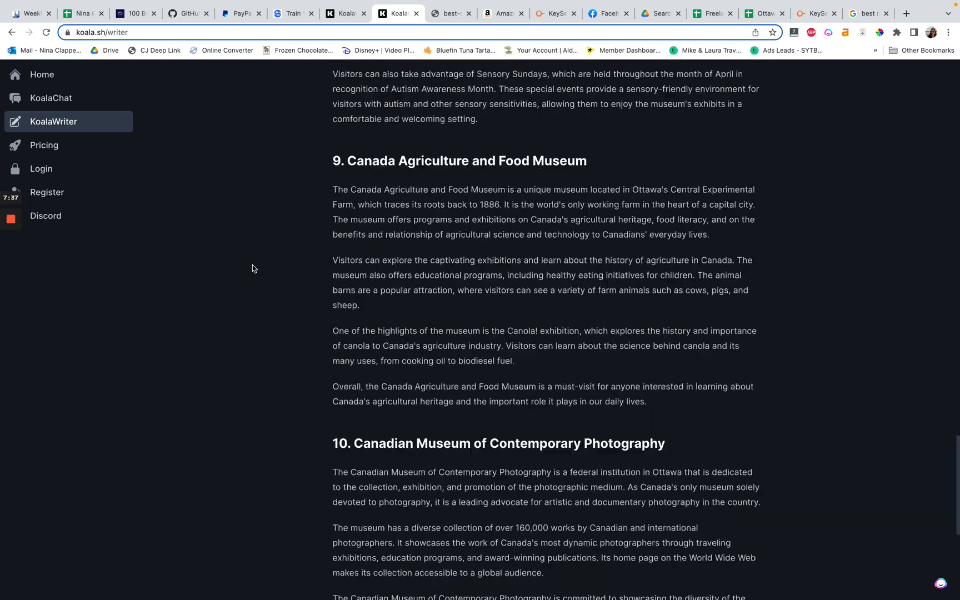
pyautogui.scroll(-4, 252, 269)
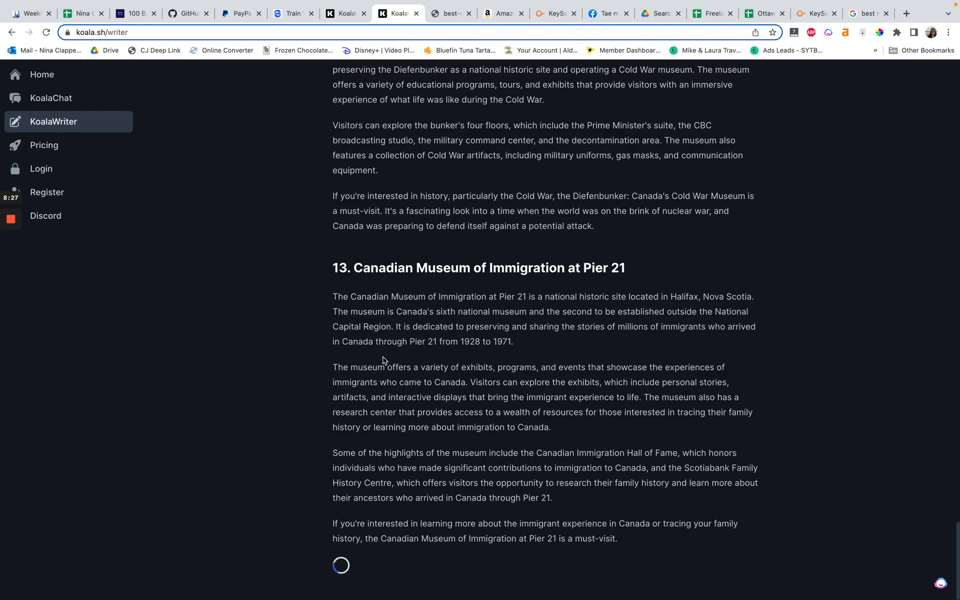
pyautogui.scroll(10, 383, 357)
pyautogui.scroll(20, 383, 358)
pyautogui.scroll(5, 382, 357)
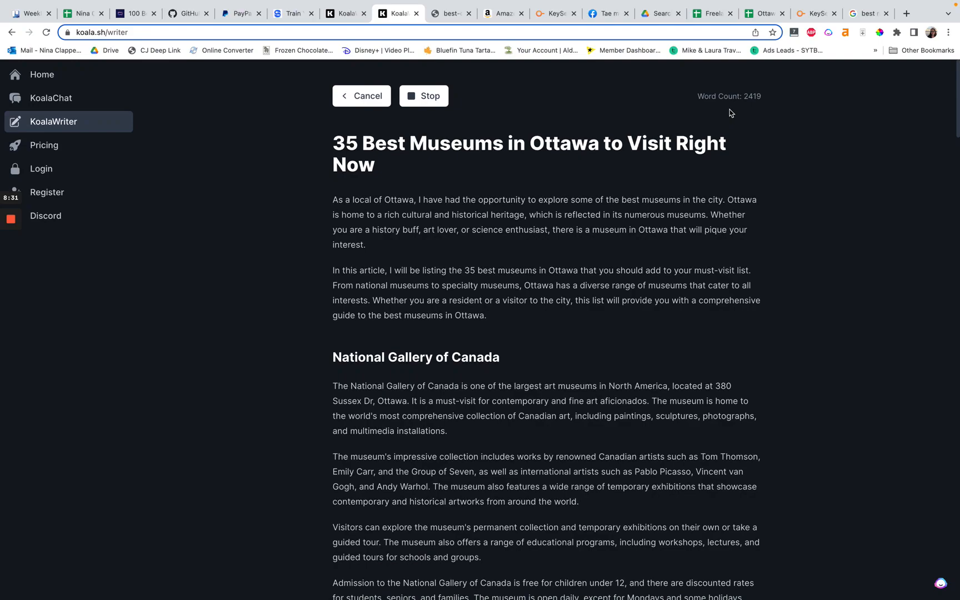
pyautogui.scroll(-15, 677, 112)
pyautogui.scroll(-15, 678, 113)
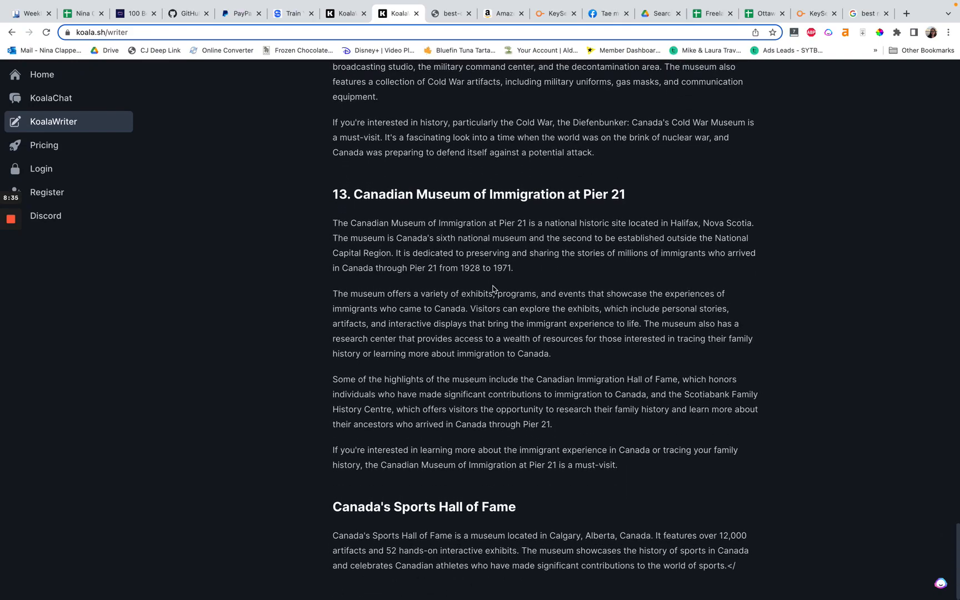
pyautogui.scroll(15, 457, 378)
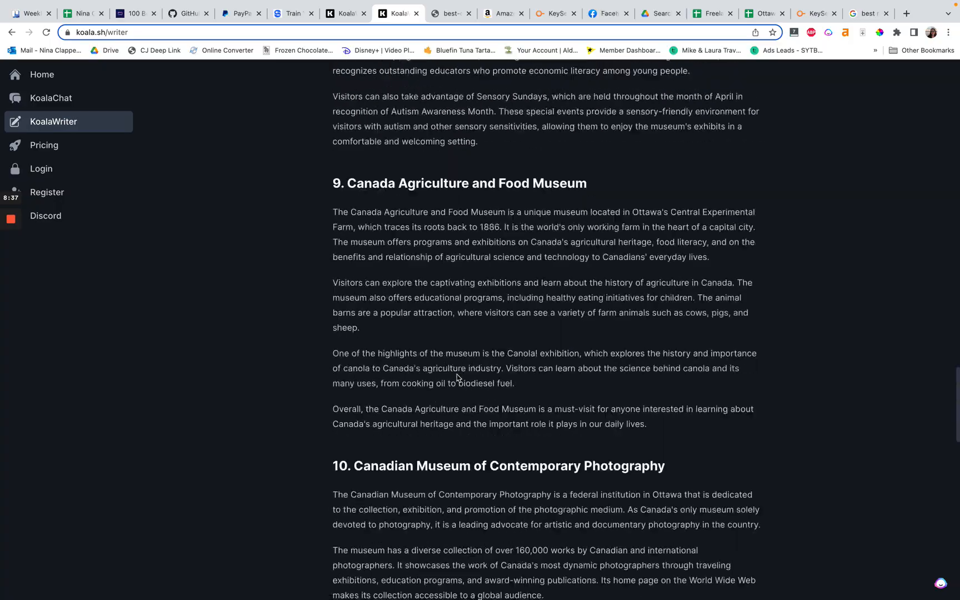
pyautogui.scroll(15, 457, 378)
pyautogui.scroll(5, 457, 377)
pyautogui.scroll(-15, 457, 377)
pyautogui.scroll(-15, 458, 378)
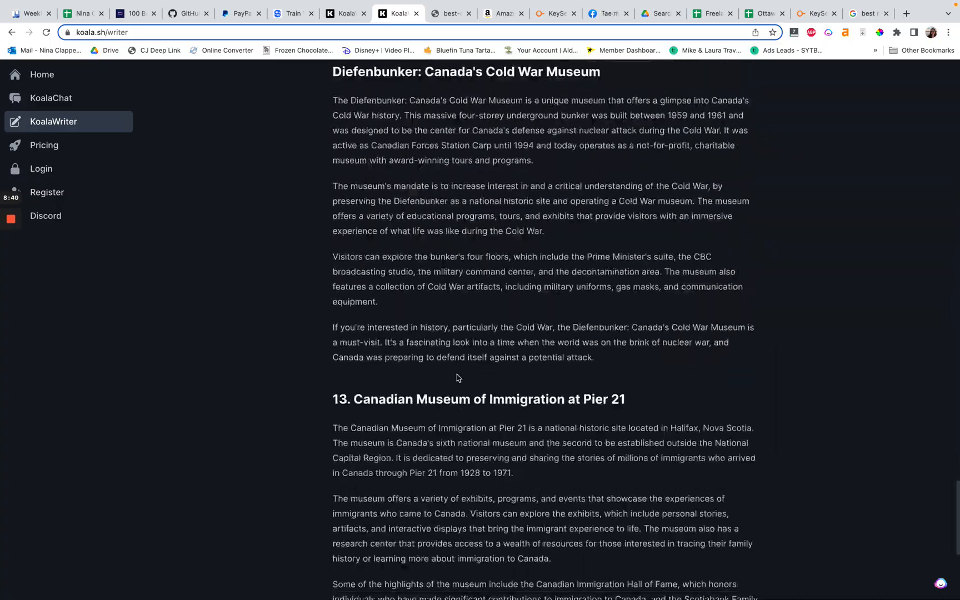
pyautogui.scroll(-5, 456, 378)
pyautogui.scroll(5, 457, 378)
pyautogui.scroll(15, 457, 378)
pyautogui.scroll(5, 457, 378)
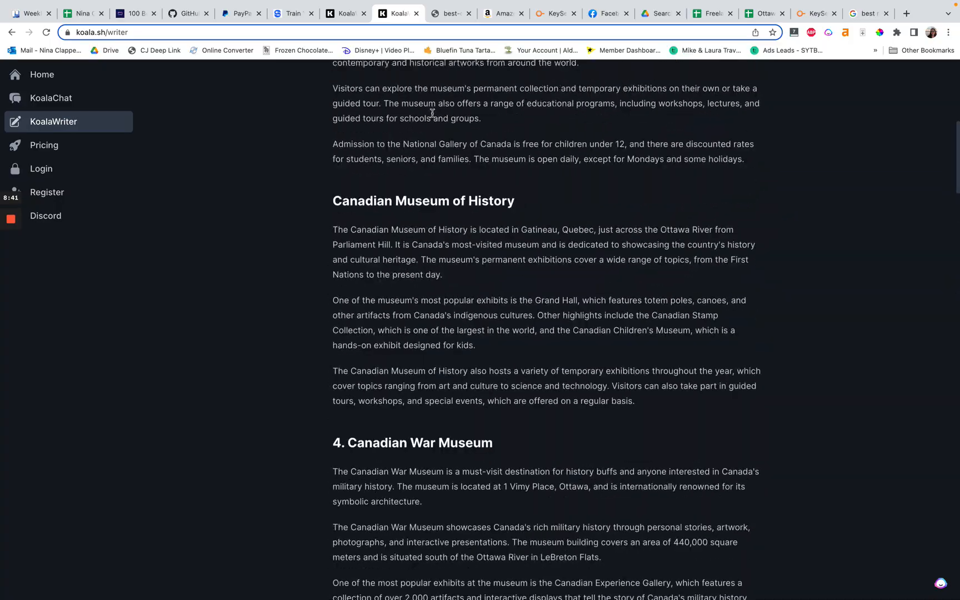
pyautogui.scroll(5, 433, 114)
pyautogui.scroll(-2, 444, 195)
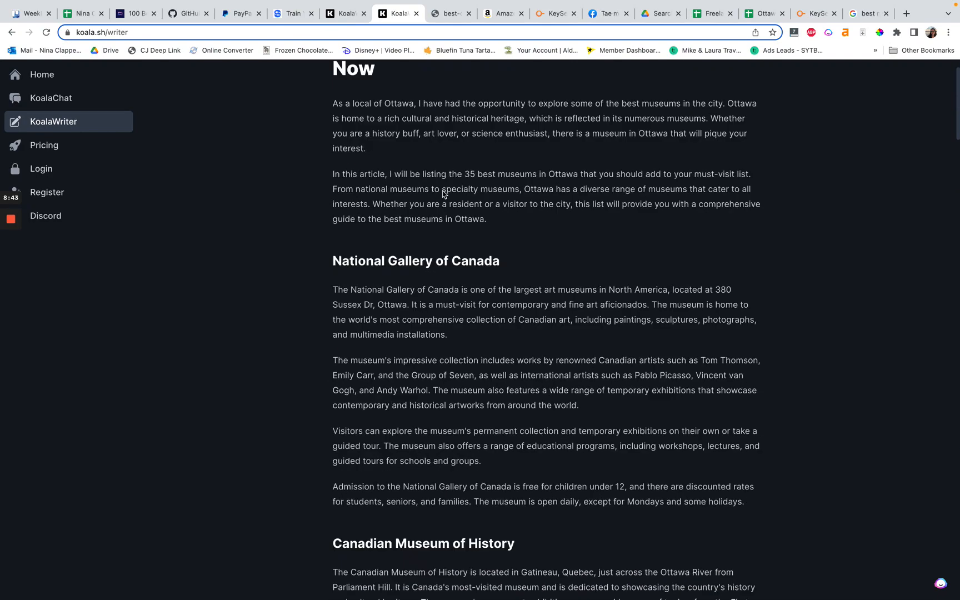
pyautogui.scroll(2, 443, 194)
pyautogui.scroll(-1, 442, 189)
pyautogui.click(438, 98)
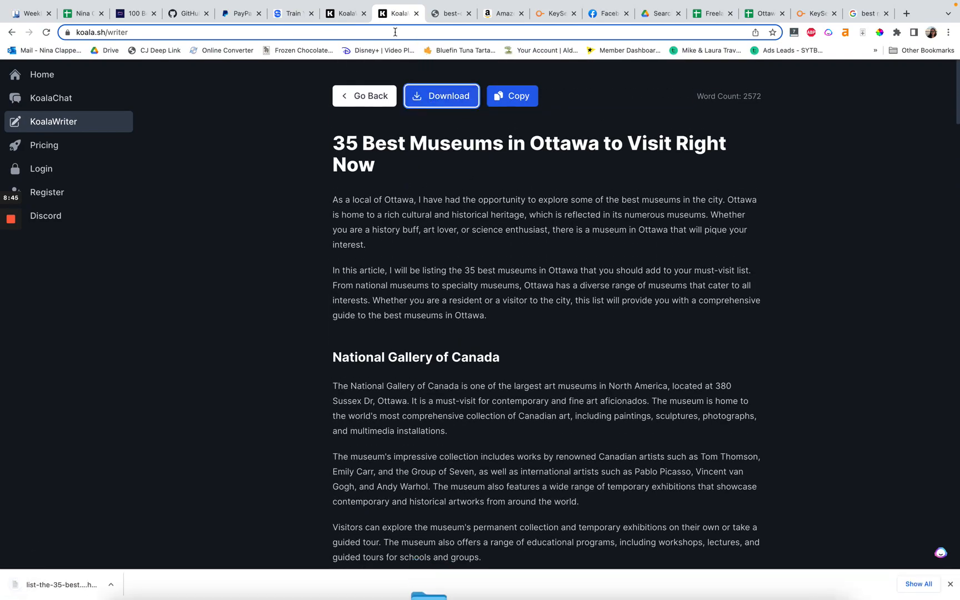
pyautogui.moveTo(335, 143)
pyautogui.mouseDown()
pyautogui.moveTo(420, 165)
pyautogui.moveTo(335, 143)
pyautogui.mouseUp()
pyautogui.click(410, 165)
pyautogui.click(416, 173)
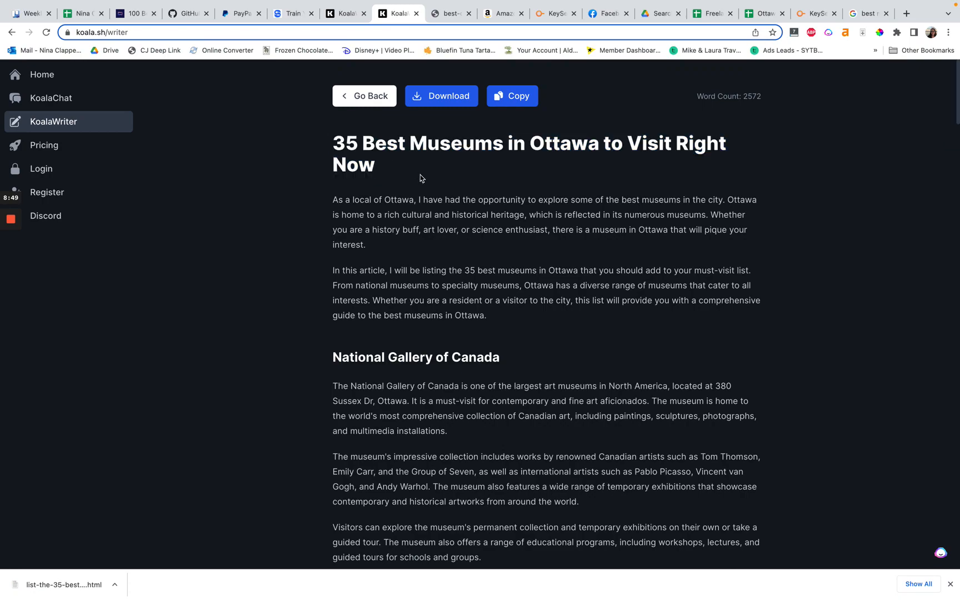
pyautogui.scroll(-15, 439, 223)
pyautogui.scroll(-10, 441, 227)
pyautogui.scroll(-15, 440, 227)
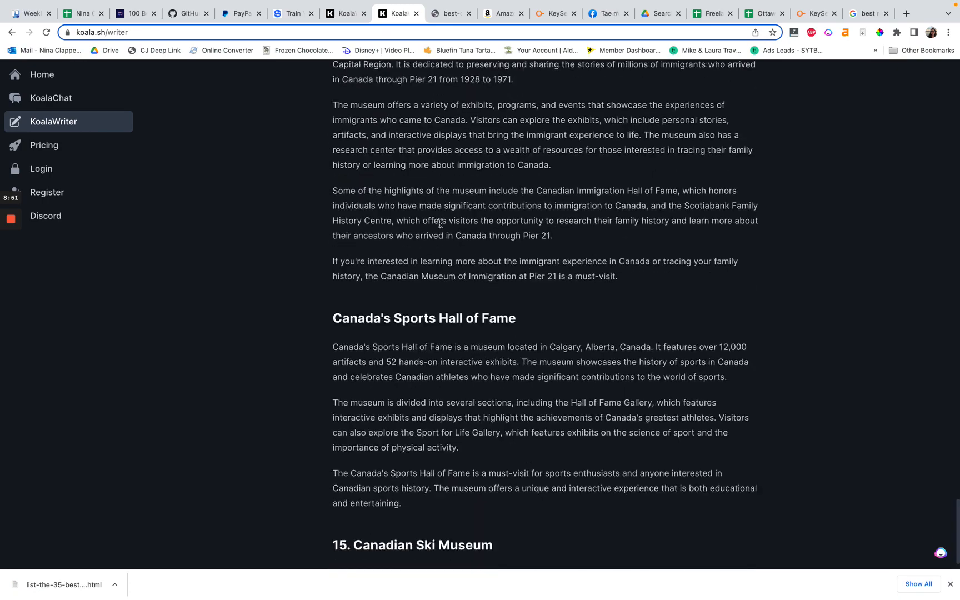
pyautogui.scroll(-5, 440, 221)
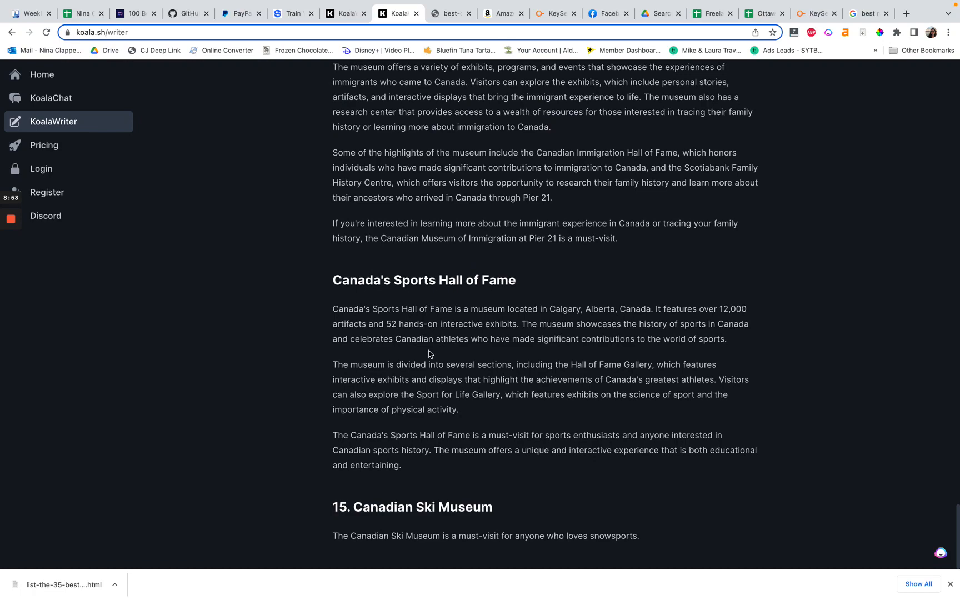
pyautogui.scroll(10, 429, 354)
pyautogui.scroll(15, 428, 354)
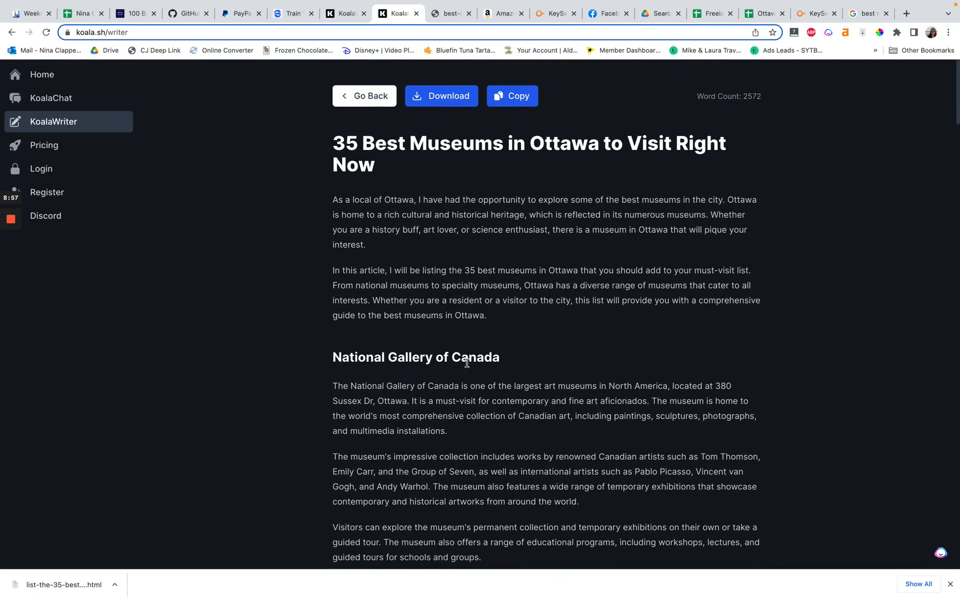
pyautogui.scroll(-1, 361, 379)
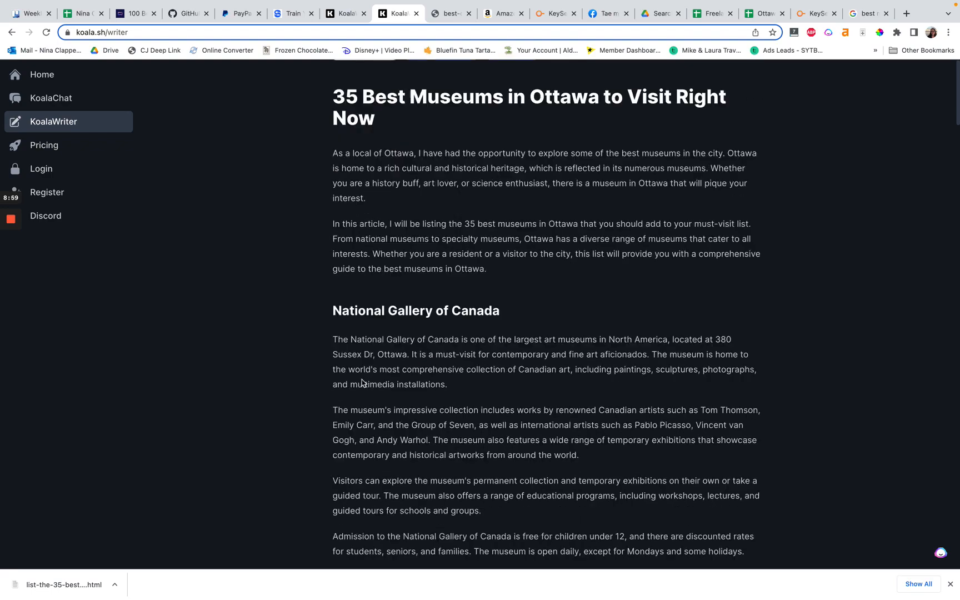
pyautogui.scroll(-6, 362, 380)
pyautogui.scroll(-1, 362, 379)
pyautogui.scroll(4, 361, 380)
pyautogui.scroll(-10, 362, 380)
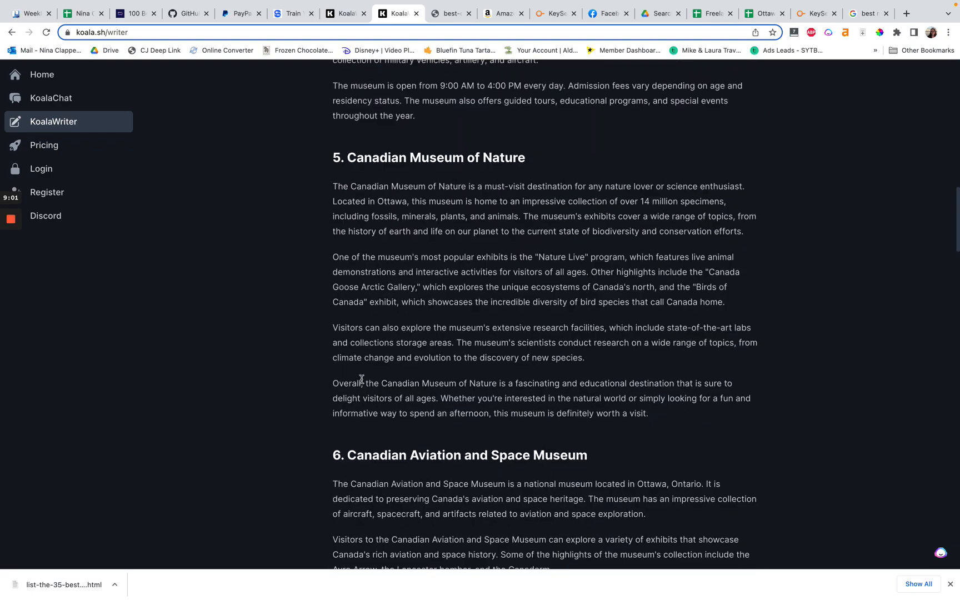
pyautogui.scroll(-1, 362, 380)
pyautogui.scroll(-1, 361, 380)
pyautogui.scroll(-10, 419, 247)
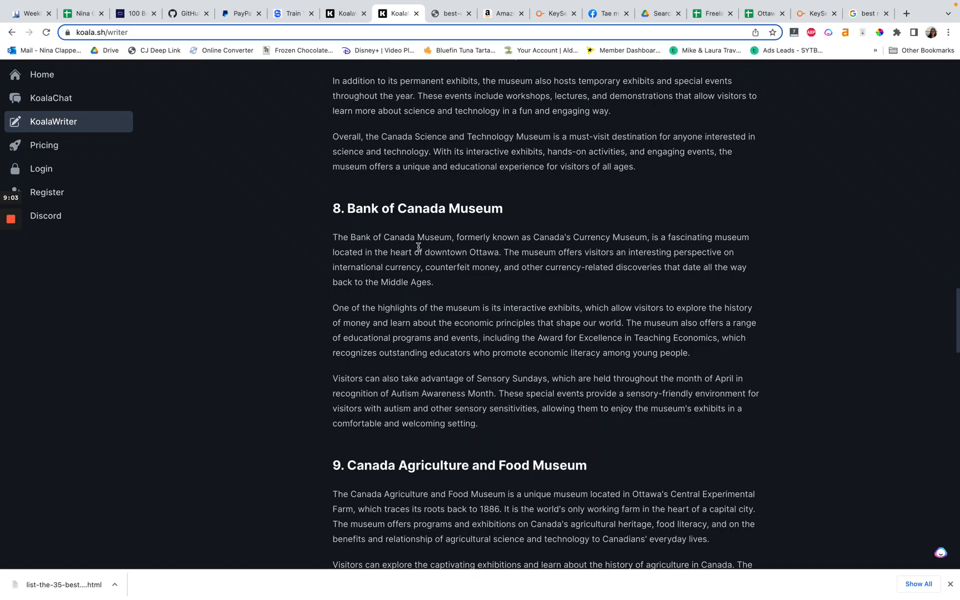
pyautogui.scroll(5, 419, 247)
pyautogui.scroll(1, 419, 247)
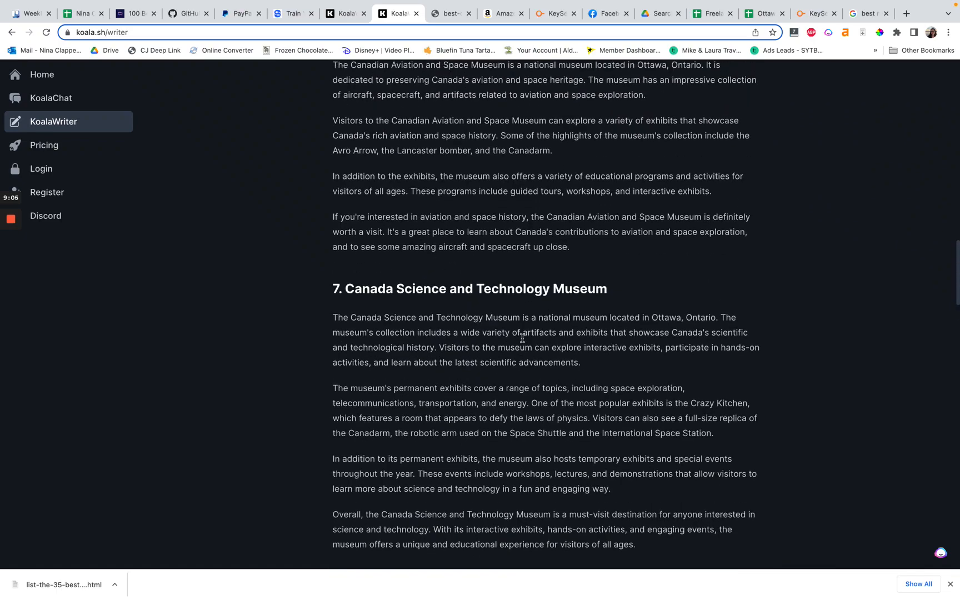
pyautogui.scroll(10, 431, 239)
pyautogui.scroll(10, 431, 240)
pyautogui.scroll(-1, 431, 239)
pyautogui.scroll(-10, 432, 238)
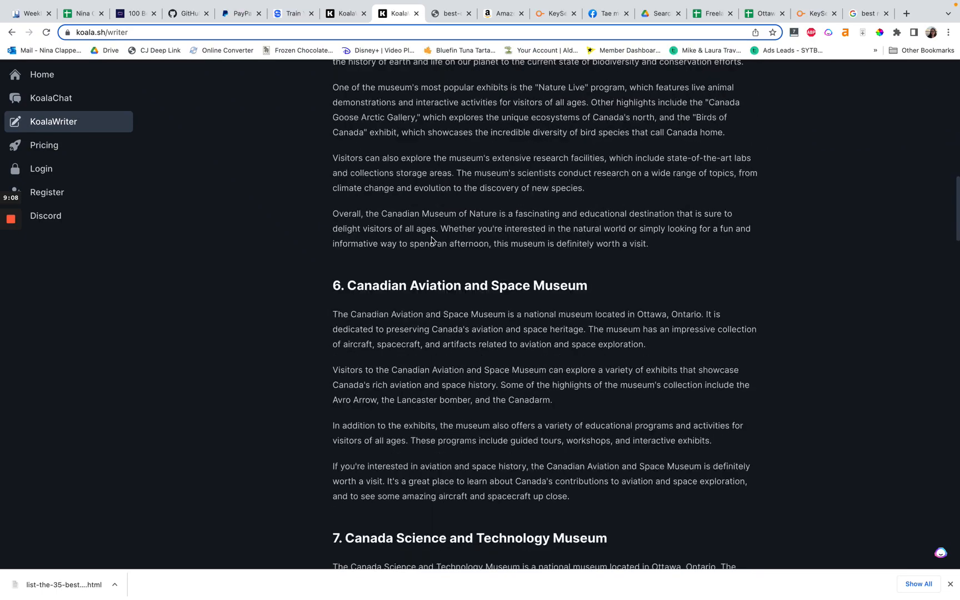
pyautogui.scroll(-10, 431, 239)
pyautogui.scroll(-10, 429, 242)
pyautogui.scroll(-3, 431, 238)
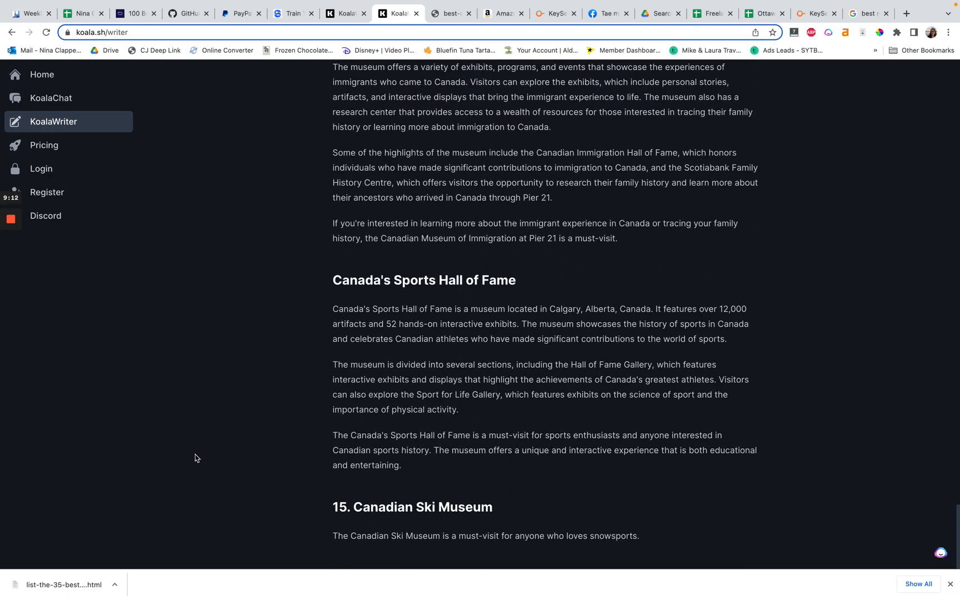
pyautogui.scroll(4, 286, 288)
pyautogui.scroll(2, 287, 288)
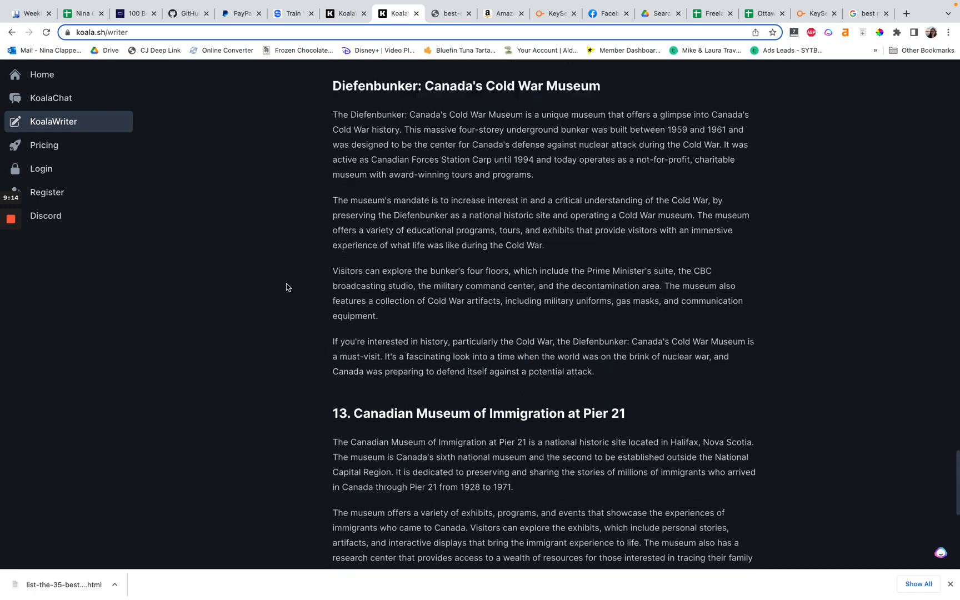
pyautogui.scroll(2, 287, 287)
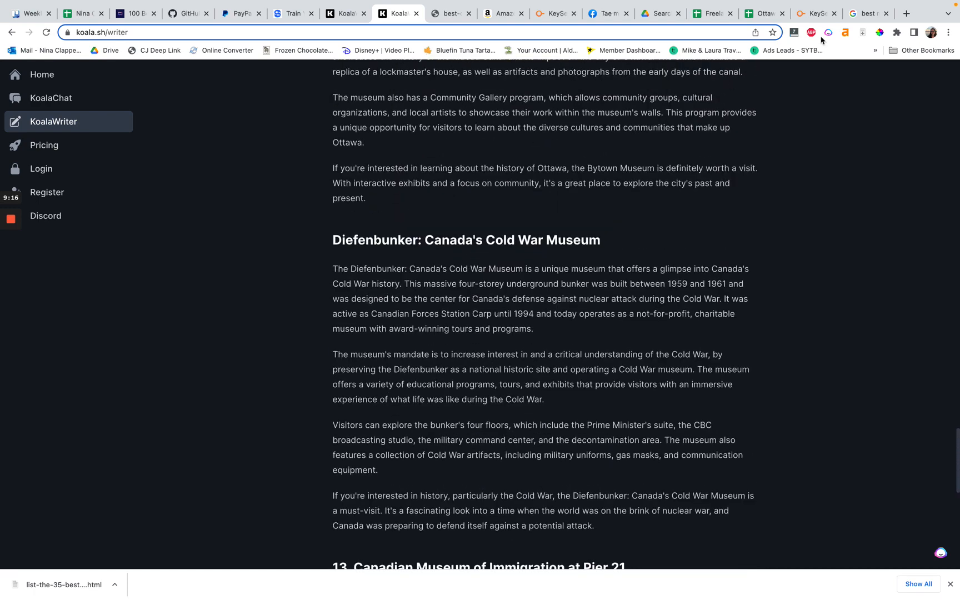
# Switch to the Google results for best museums in ottawa and review the listed museums.
pyautogui.click(867, 14)
pyautogui.scroll(3, 355, 285)
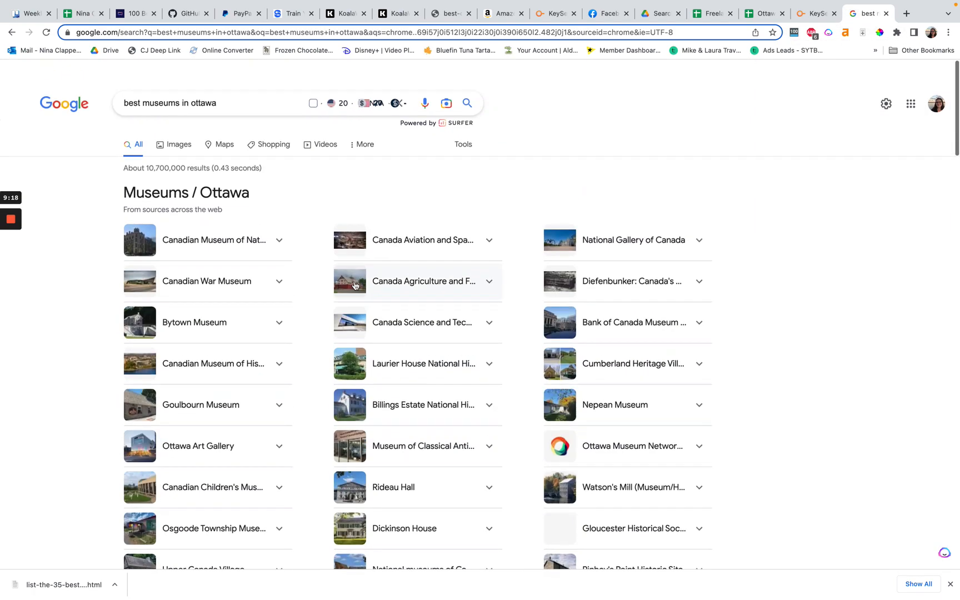
pyautogui.scroll(-3, 193, 281)
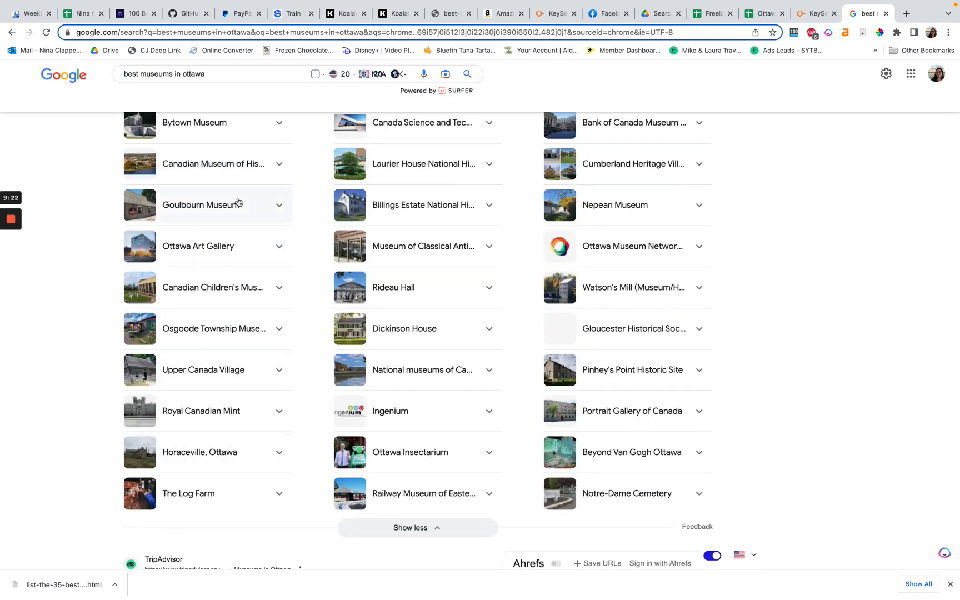
pyautogui.scroll(-4, 83, 514)
pyautogui.scroll(-1, 100, 387)
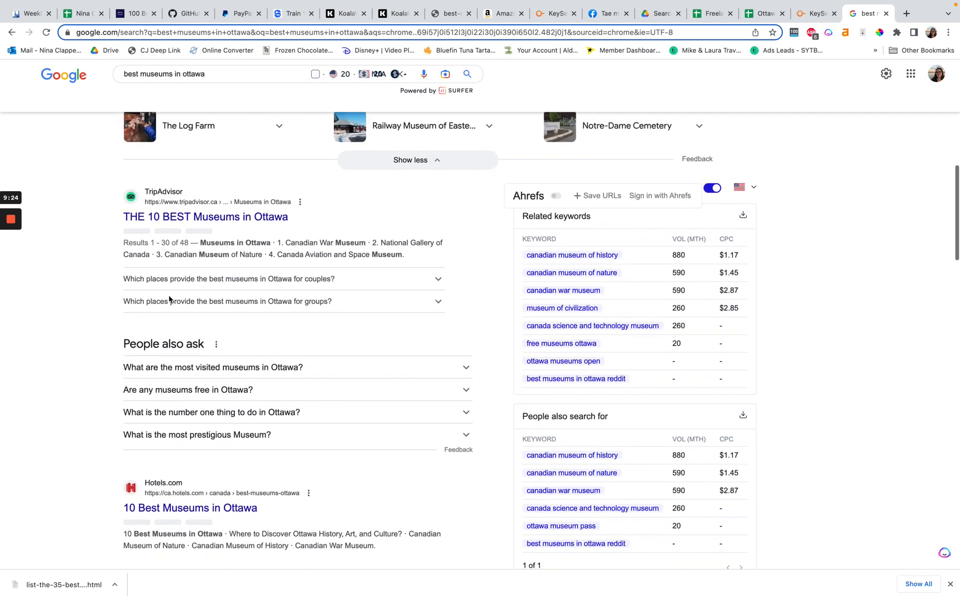
pyautogui.scroll(-4, 188, 236)
pyautogui.scroll(-2, 188, 237)
pyautogui.scroll(-1, 188, 234)
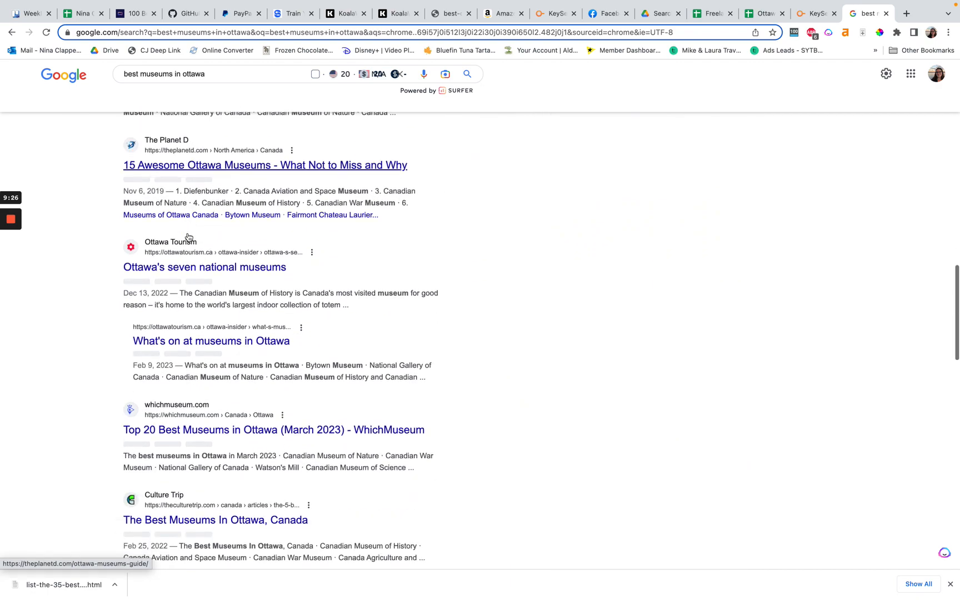
pyautogui.scroll(-3, 187, 233)
pyautogui.scroll(-1, 187, 233)
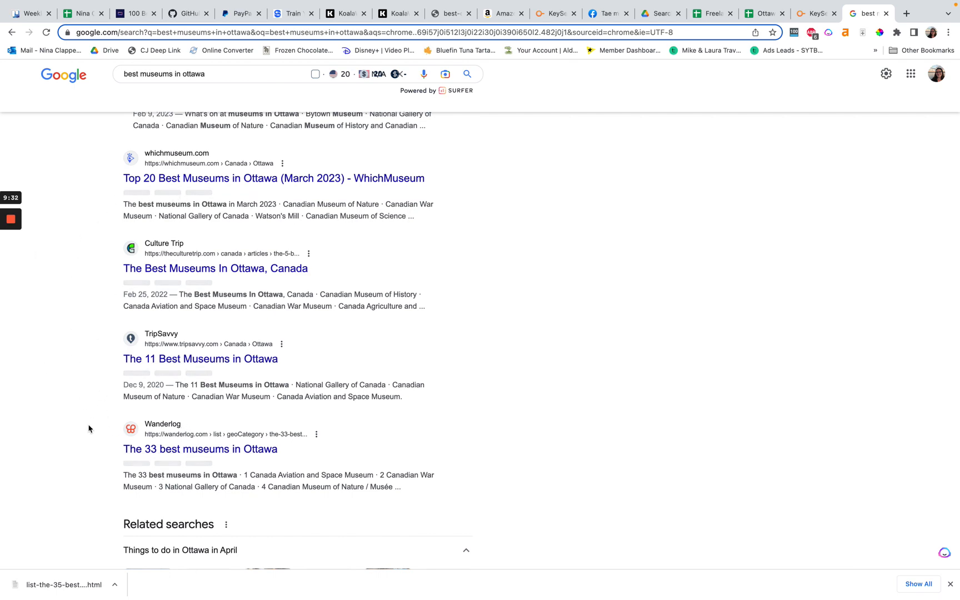
pyautogui.scroll(15, 300, 453)
pyautogui.scroll(10, 375, 360)
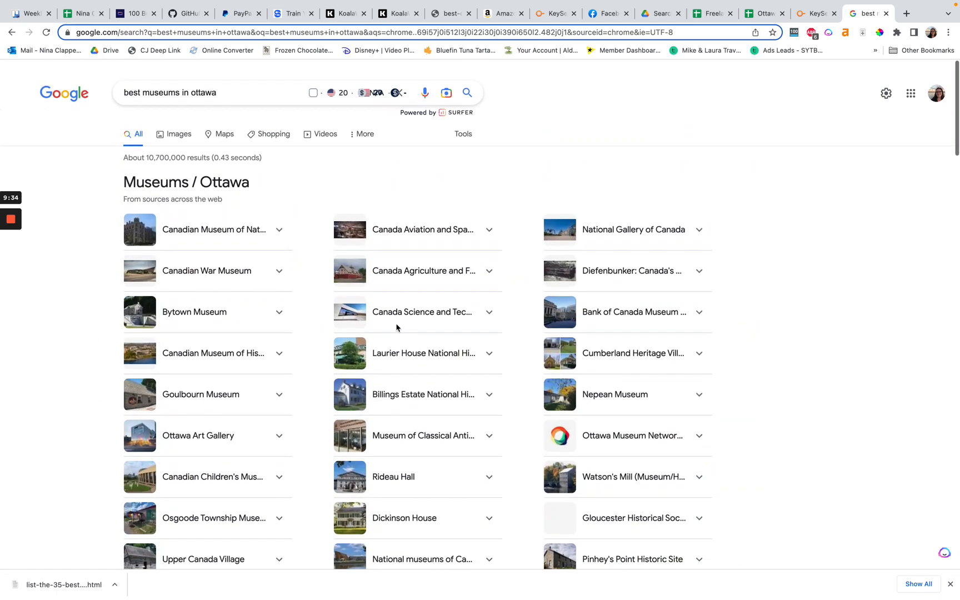
pyautogui.scroll(-2, 364, 282)
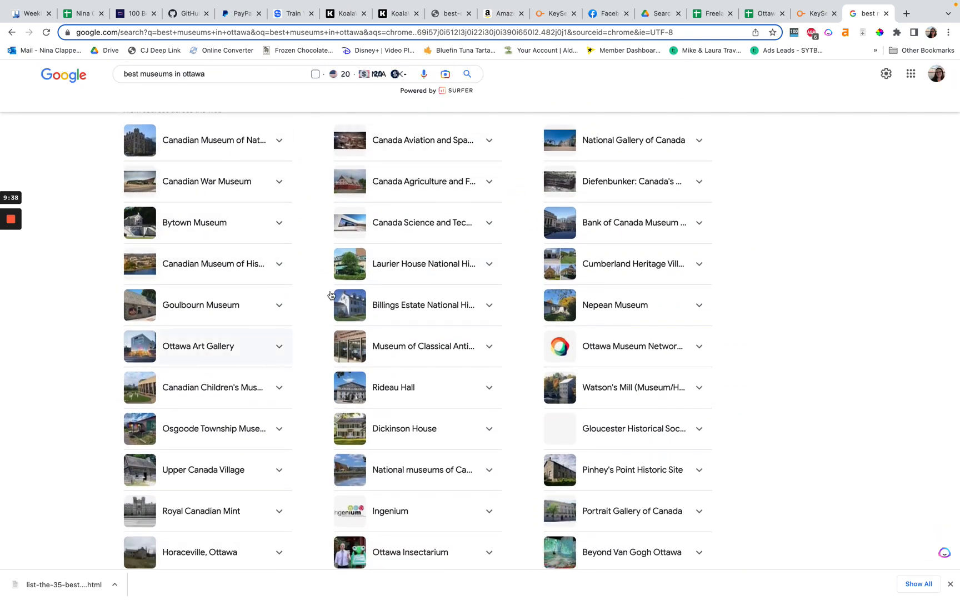
pyautogui.scroll(-2, 787, 238)
pyautogui.scroll(-1, 793, 241)
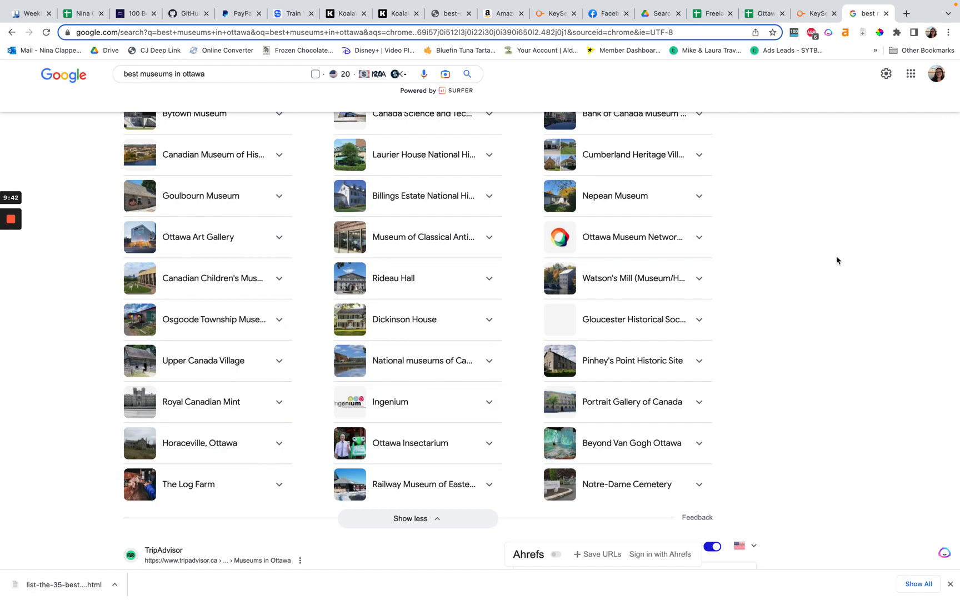
pyautogui.scroll(-1, 760, 193)
pyautogui.scroll(-10, 280, 500)
pyautogui.scroll(2, 190, 422)
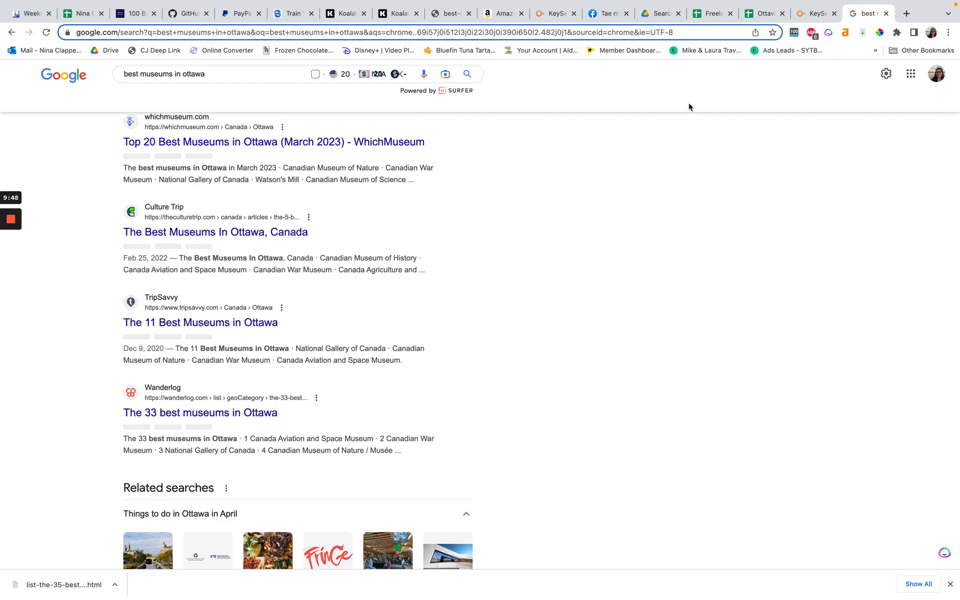
# Check the downloaded 35 Best Museums in Ottawa HTML file, then return to the KoalaWriter article.
pyautogui.click(404, 16)
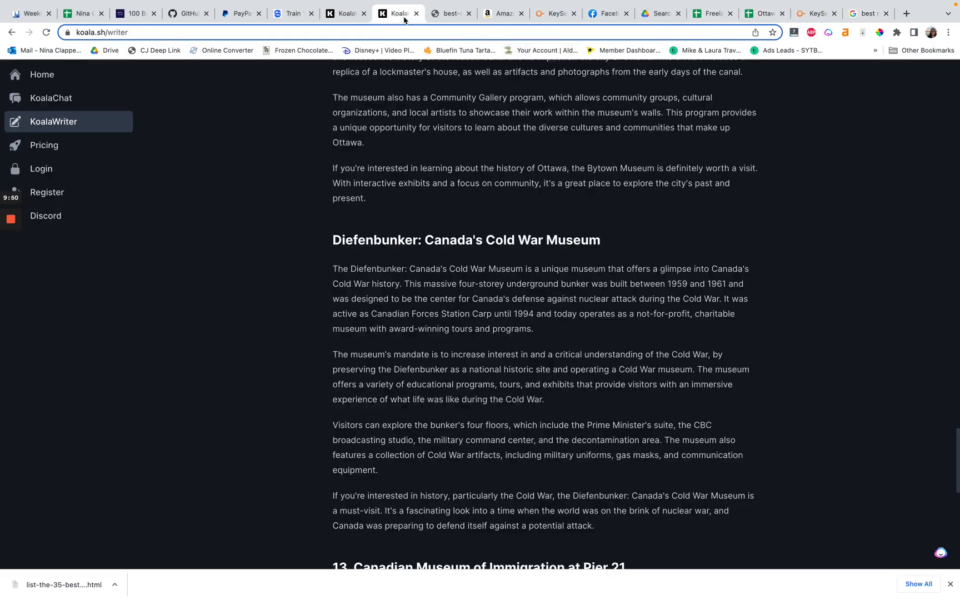
pyautogui.scroll(10, 346, 236)
pyautogui.scroll(10, 346, 236)
pyautogui.scroll(10, 345, 218)
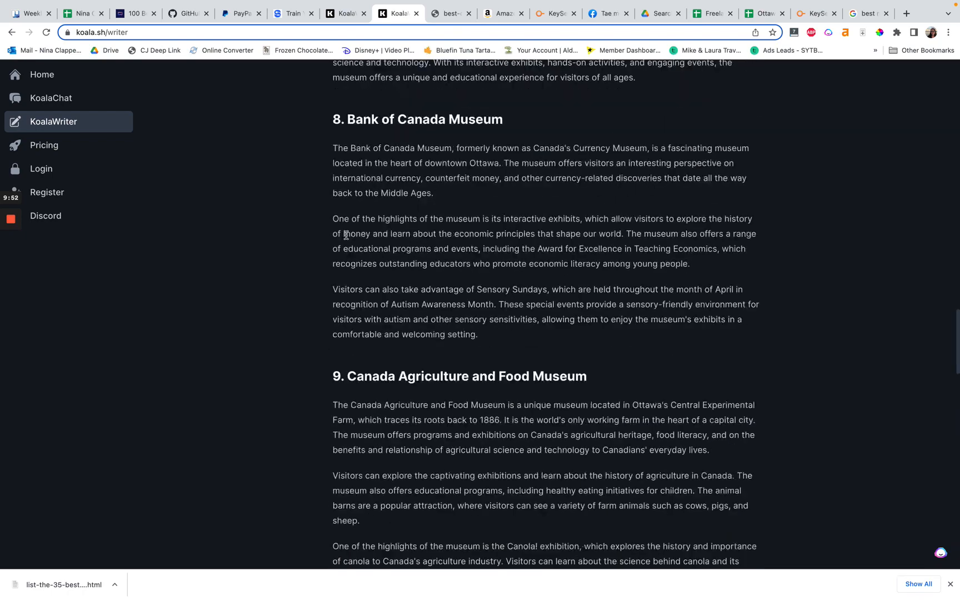
pyautogui.scroll(10, 345, 194)
pyautogui.scroll(10, 345, 194)
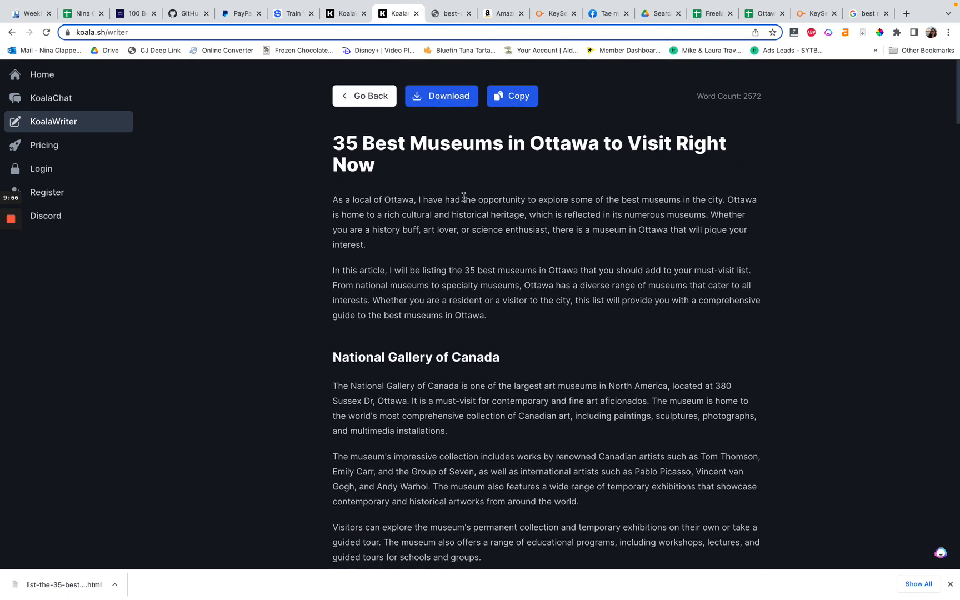
pyautogui.click(75, 581)
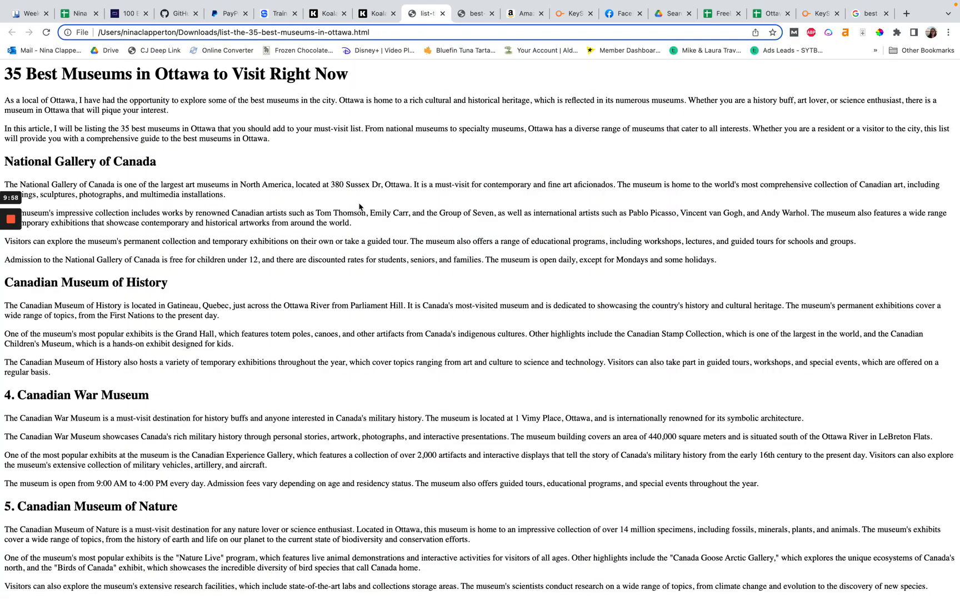
pyautogui.scroll(-2, 360, 207)
pyautogui.scroll(4, 359, 203)
pyautogui.scroll(15, 358, 202)
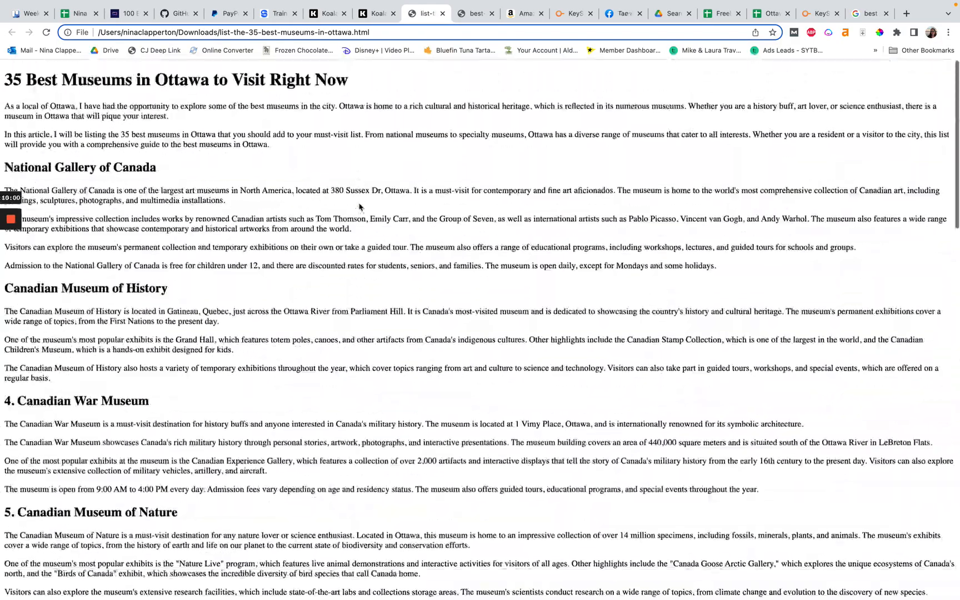
pyautogui.scroll(-15, 358, 203)
pyautogui.scroll(-4, 358, 202)
pyautogui.scroll(15, 359, 203)
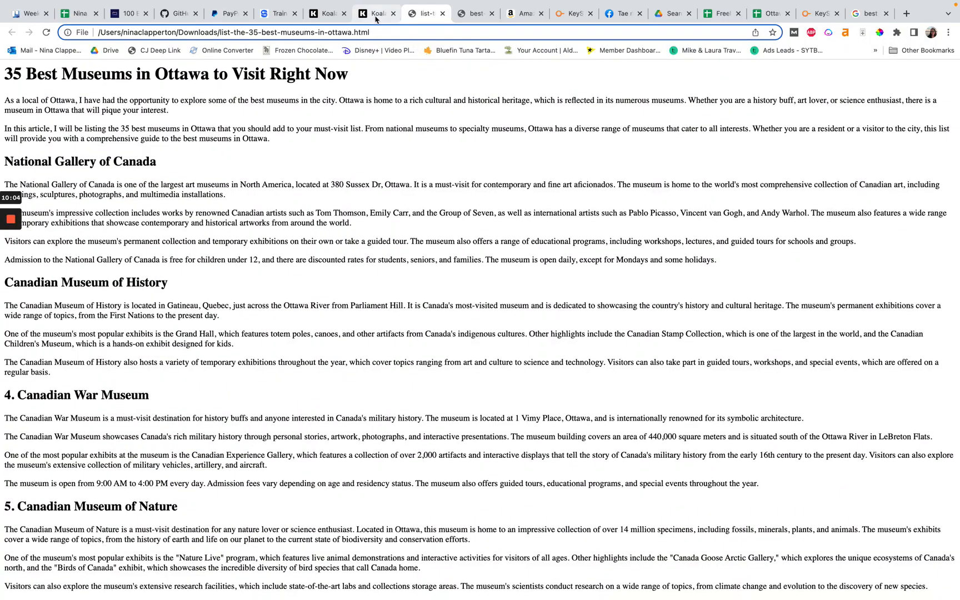
pyautogui.scroll(-15, 238, 291)
pyautogui.scroll(15, 237, 291)
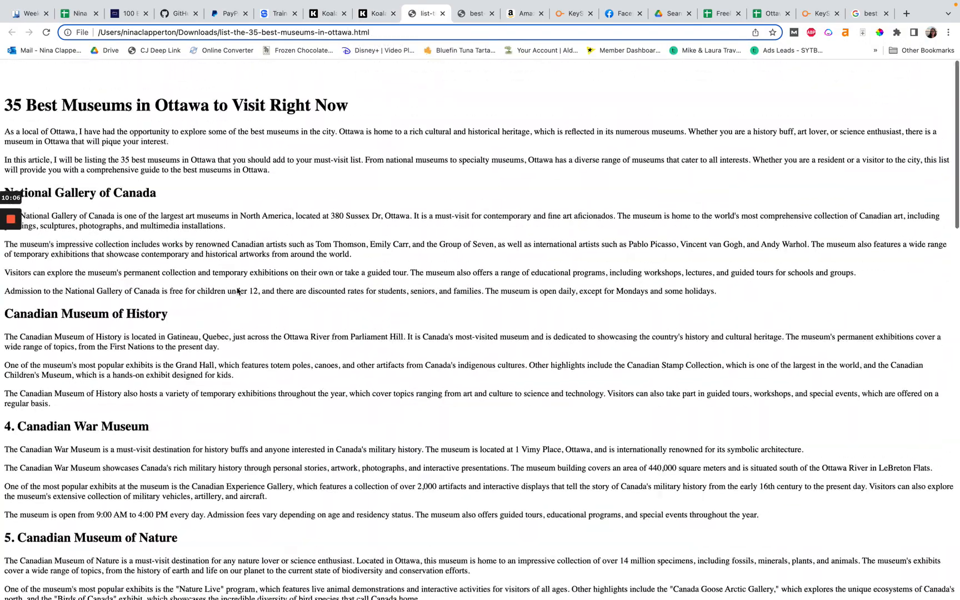
pyautogui.click(379, 14)
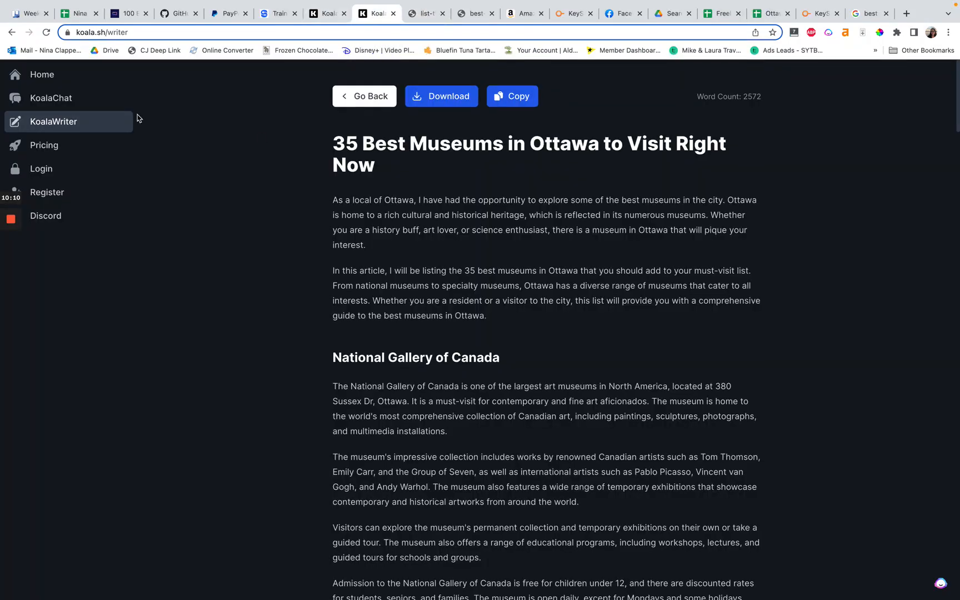
# In KoalaChat with real-time data on, send the prompt 'list 35 museums in Ottawa, Canada'.
pyautogui.click(54, 99)
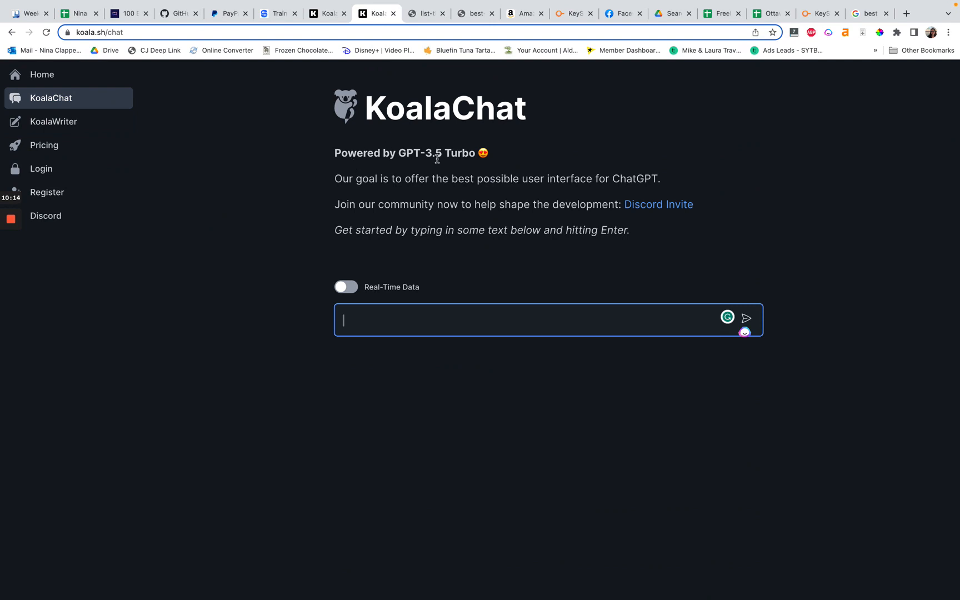
pyautogui.click(343, 287)
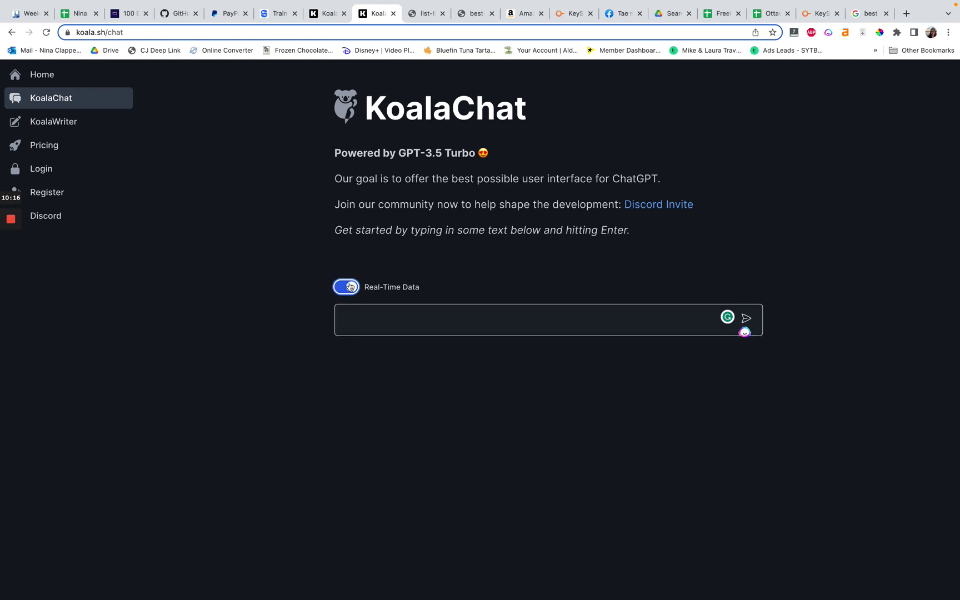
pyautogui.click(388, 316)
pyautogui.write('list 35')
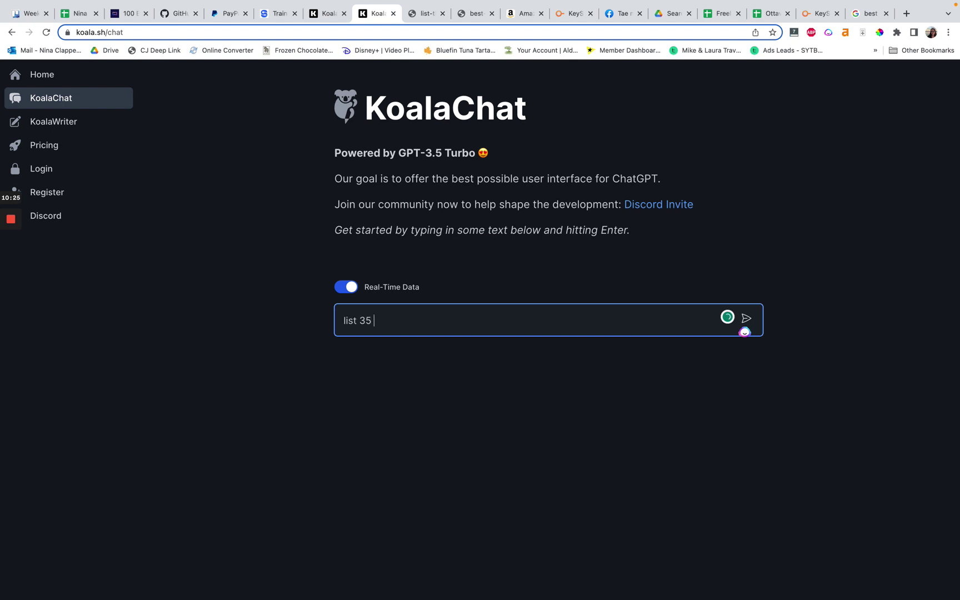
pyautogui.write('museums i')
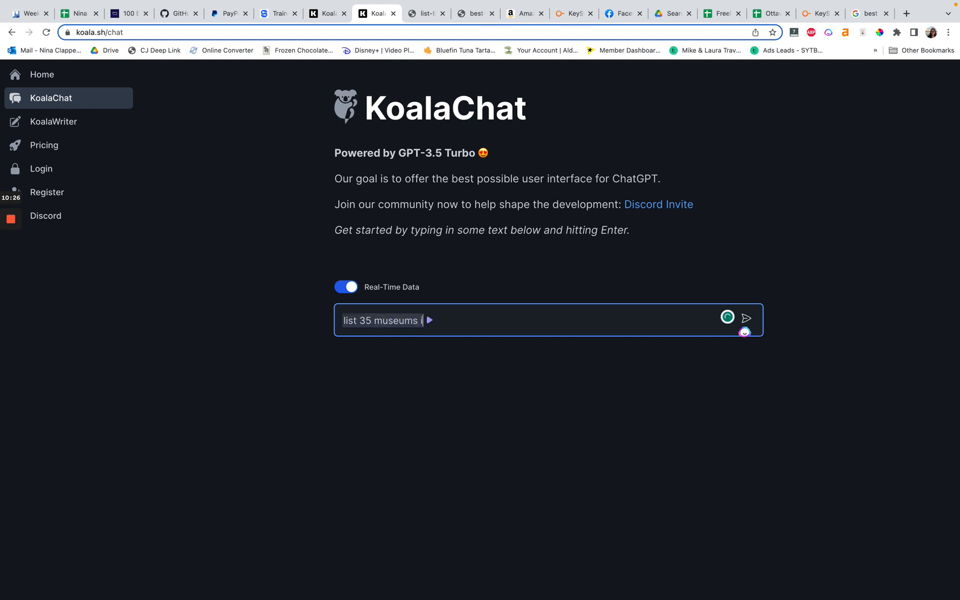
pyautogui.write('n Ottawa, C')
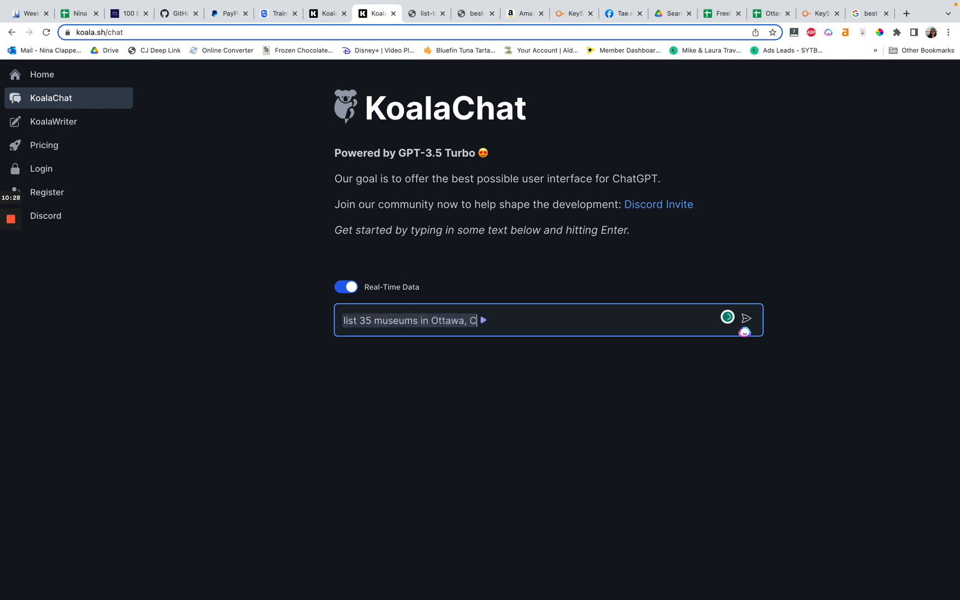
pyautogui.write('anada')
pyautogui.click(746, 318)
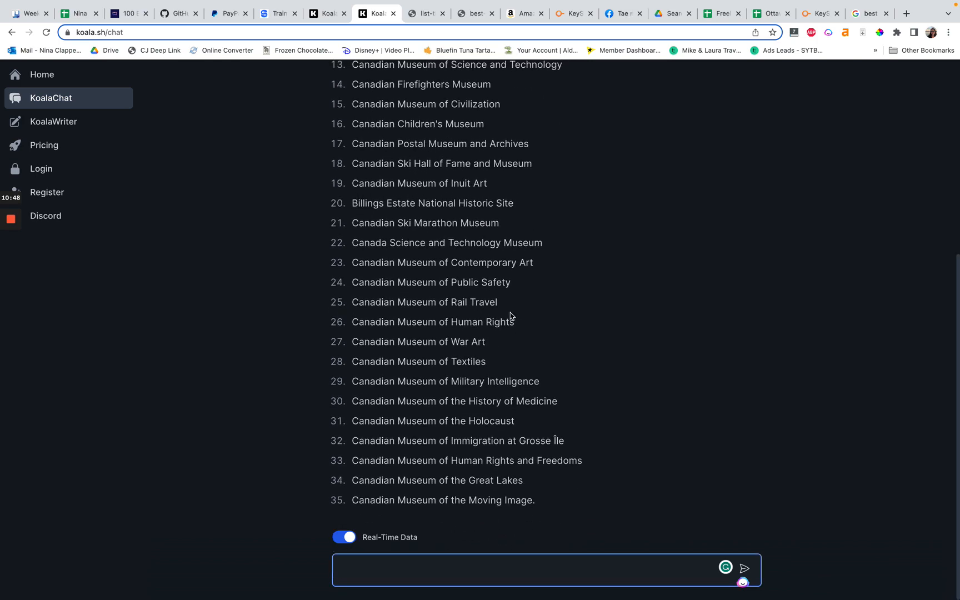
pyautogui.scroll(1, 463, 354)
pyautogui.scroll(3, 463, 353)
pyautogui.scroll(2, 461, 351)
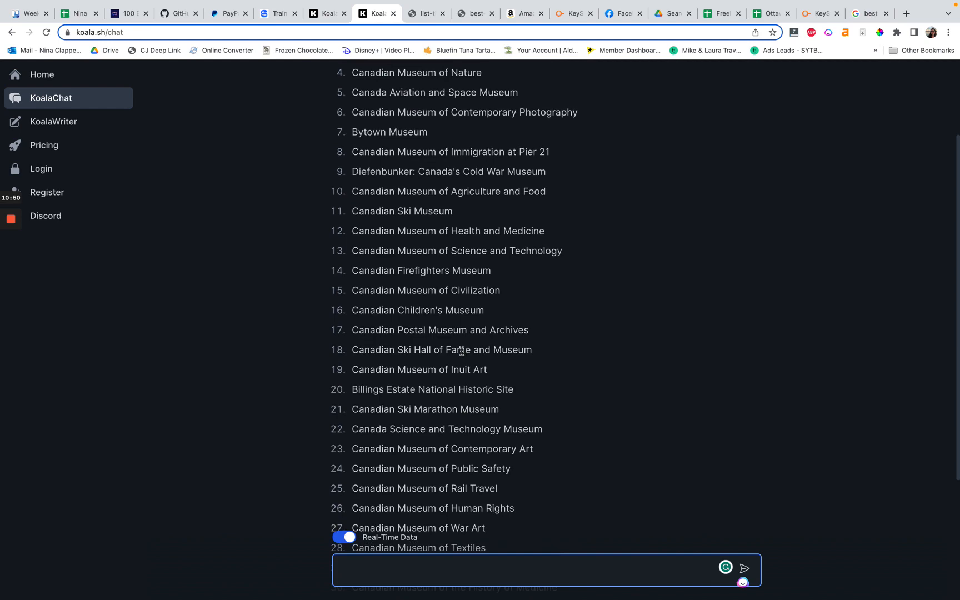
pyautogui.scroll(4, 461, 351)
pyautogui.scroll(-1, 460, 351)
pyautogui.scroll(-10, 460, 351)
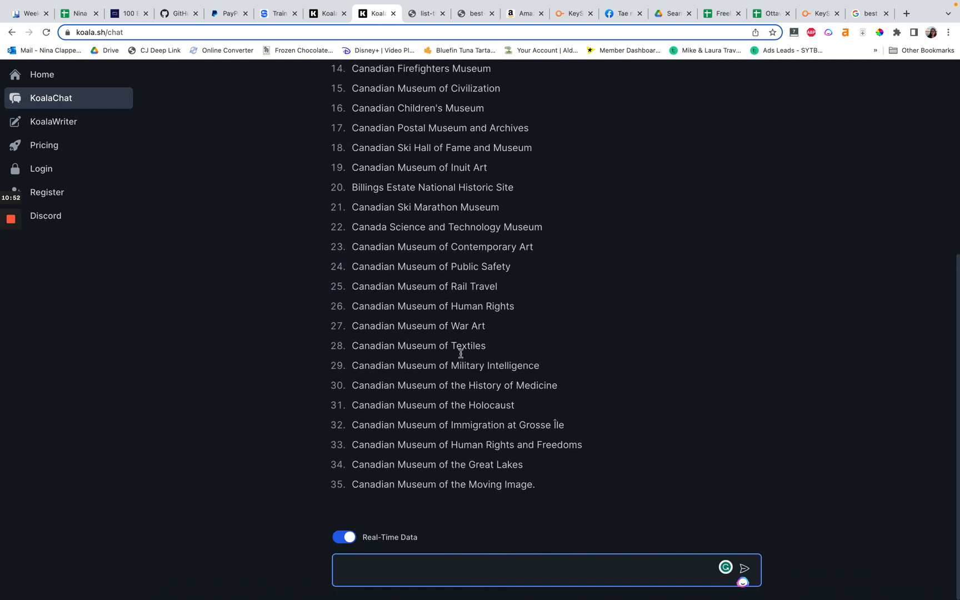
pyautogui.scroll(10, 460, 353)
pyautogui.scroll(-1, 460, 351)
pyautogui.scroll(-9, 461, 350)
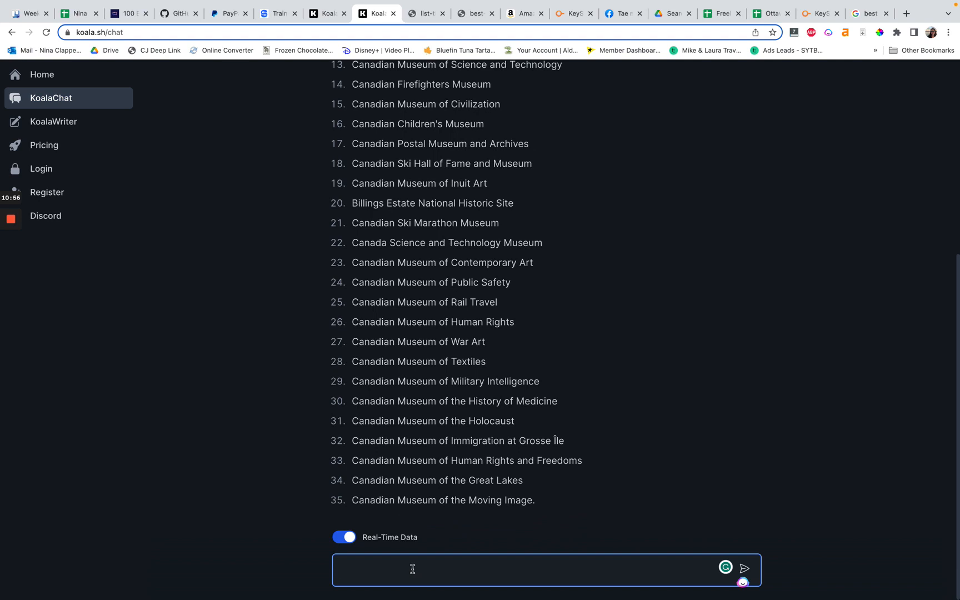
pyautogui.write('write an eng')
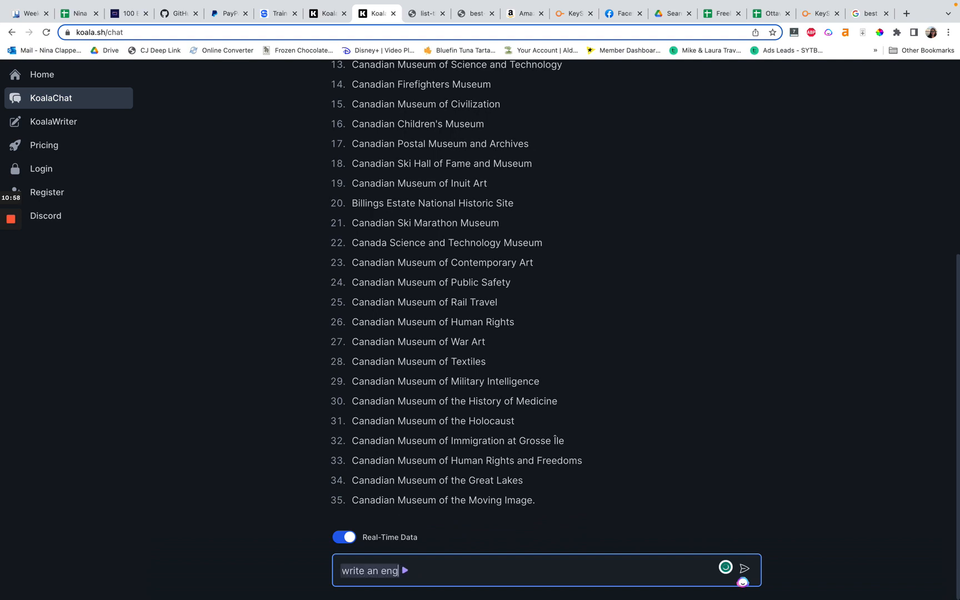
pyautogui.write('g')
# Fix typos in the 70lbs dog introduction prompt and send it to KoalaChat.
pyautogui.press('BackSpace')
pyautogui.write('aging introduct')
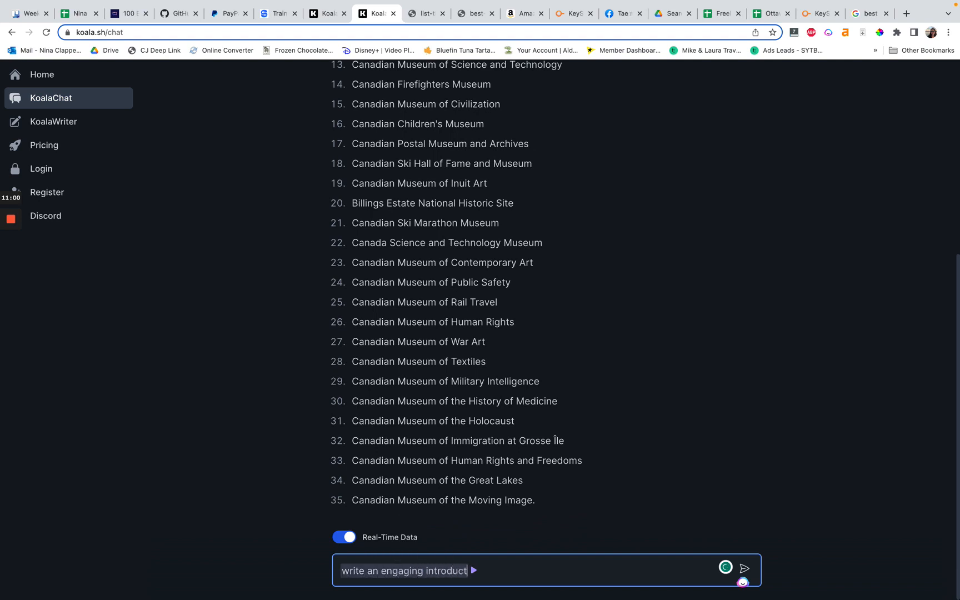
pyautogui.write('ion for')
pyautogui.write(' a  post on')
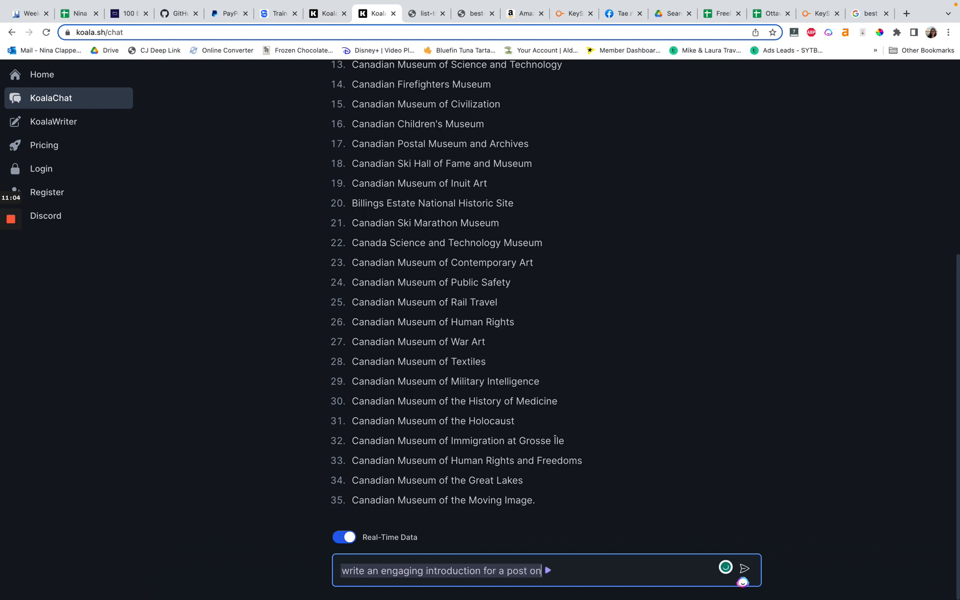
pyautogui.write(' the best ')
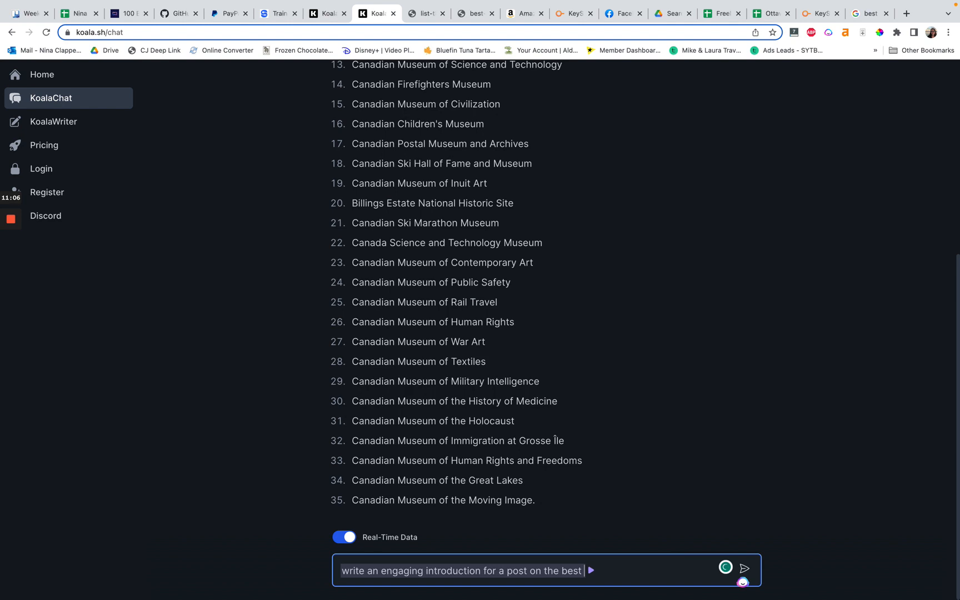
pyautogui.write('ways to ')
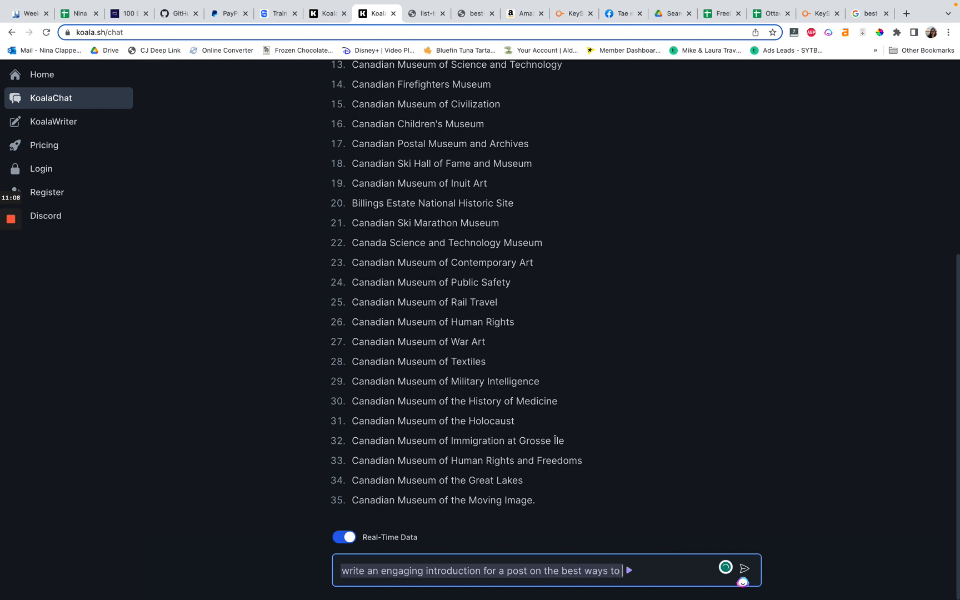
pyautogui.write('load a large d')
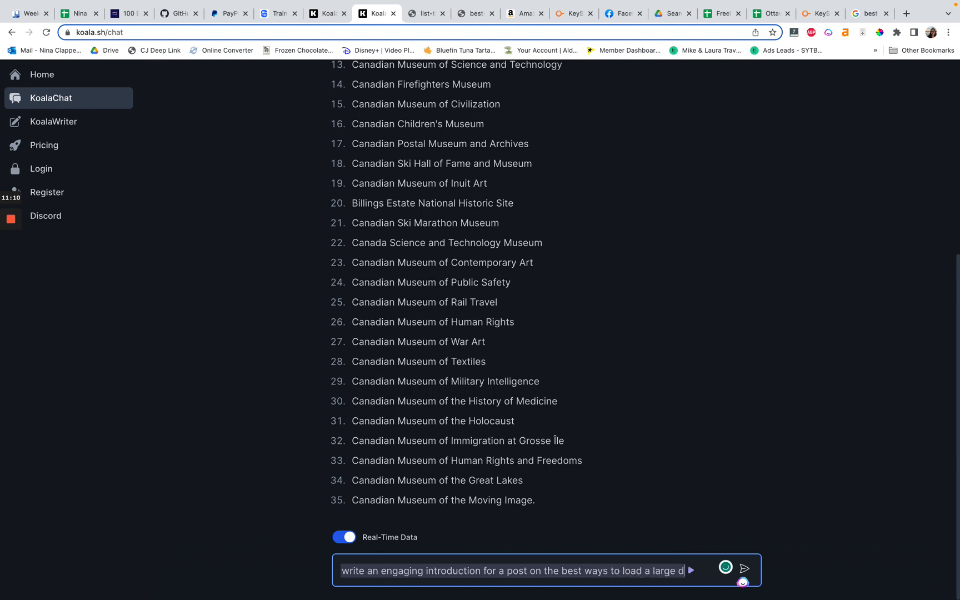
pyautogui.write('og into a car. In')
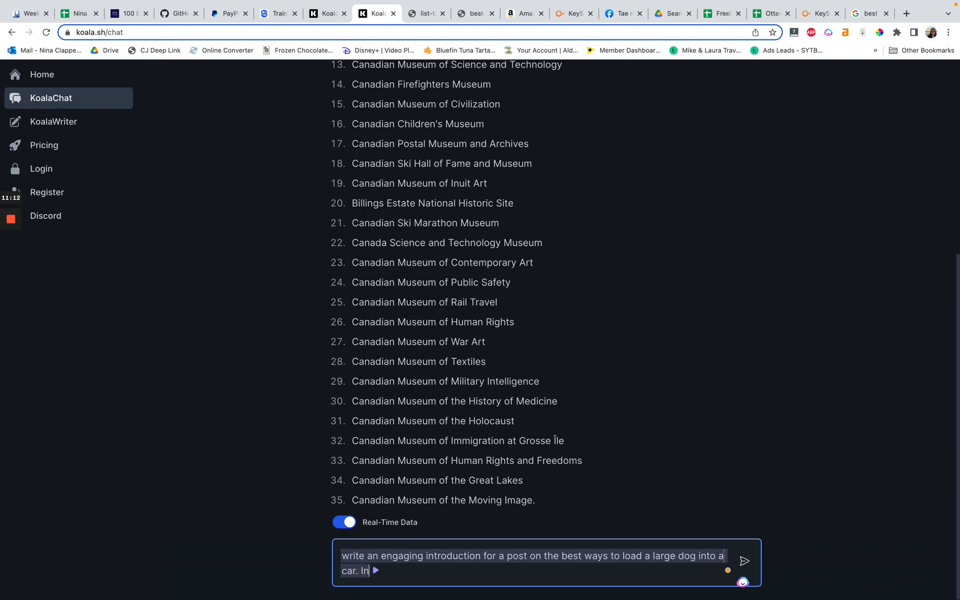
pyautogui.write('clude that I have a do')
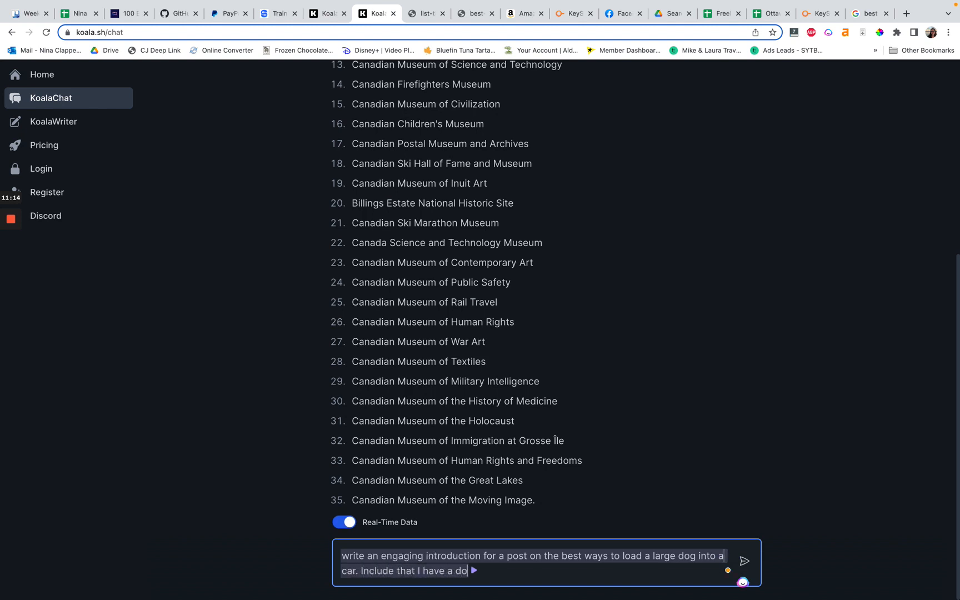
pyautogui.write('g who weighs 7')
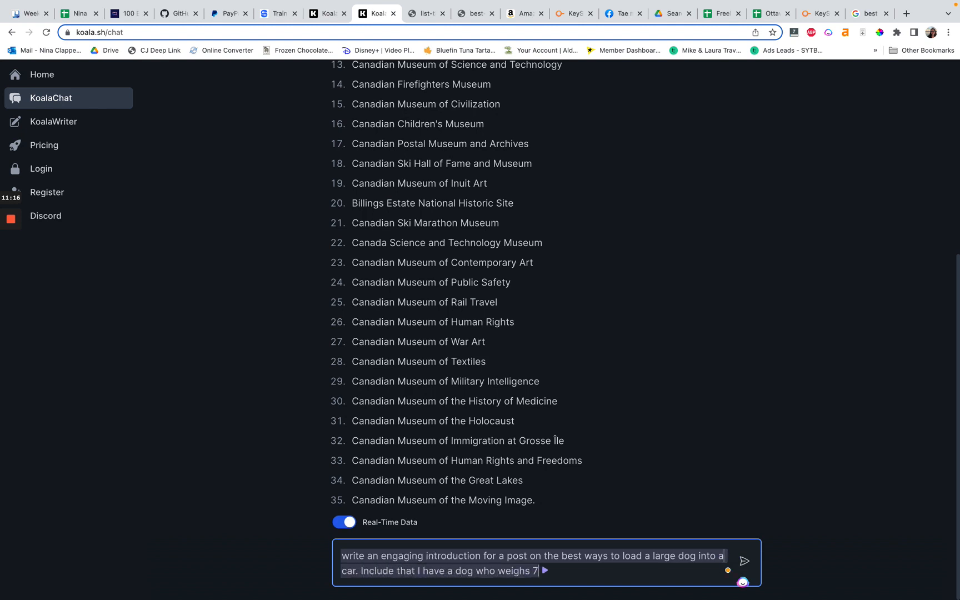
pyautogui.write('0lbs')
pyautogui.write('. Make it e')
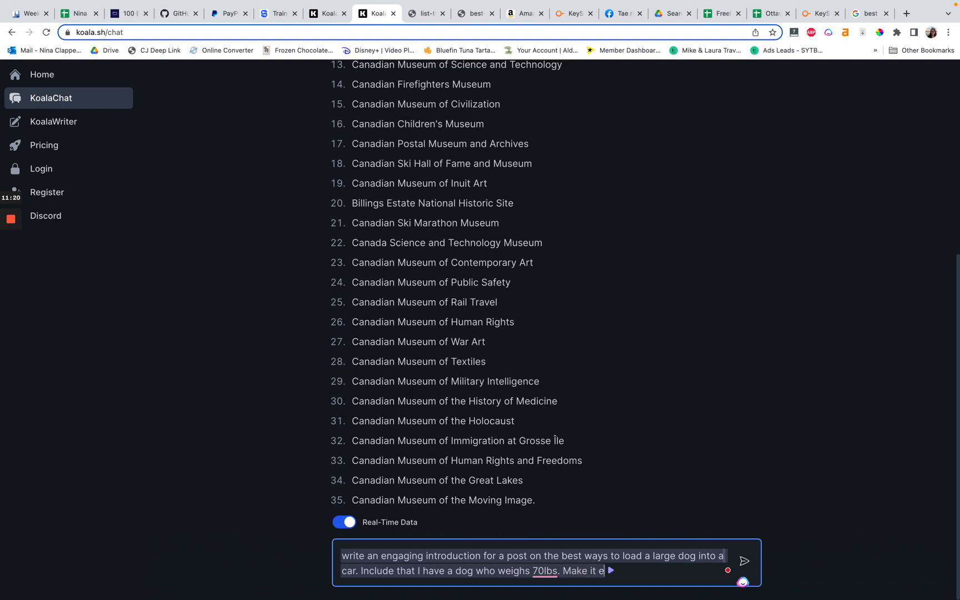
pyautogui.write('ng')
pyautogui.press('BackSpace')
pyautogui.press('BackSpace')
pyautogui.press('BackSpace')
pyautogui.write('aut')
pyautogui.write('horitative an')
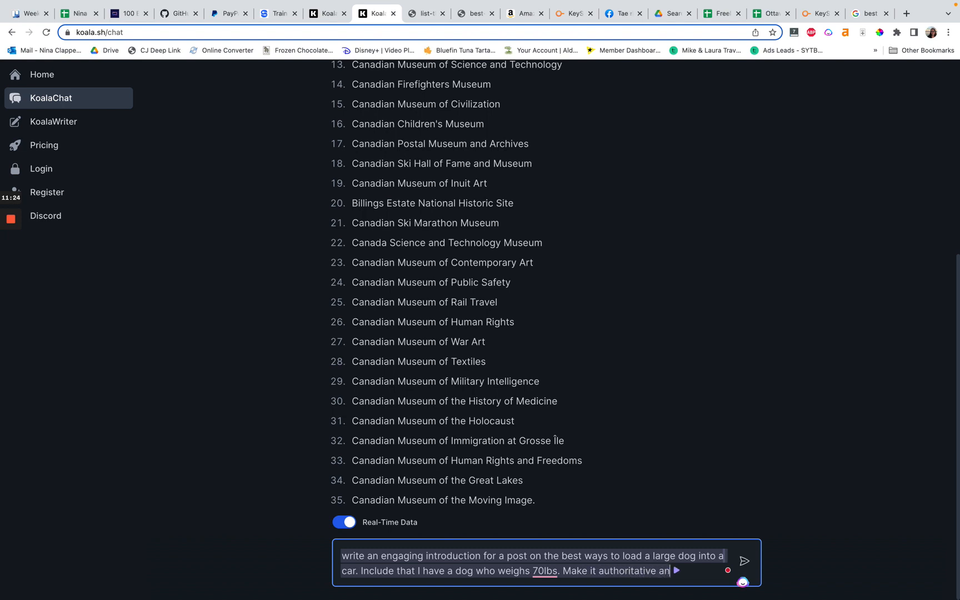
pyautogui.write('d ')
pyautogui.write('trut')
pyautogui.write('h')
pyautogui.press('BackSpace')
pyautogui.press('BackSpace')
pyautogui.write('stw')
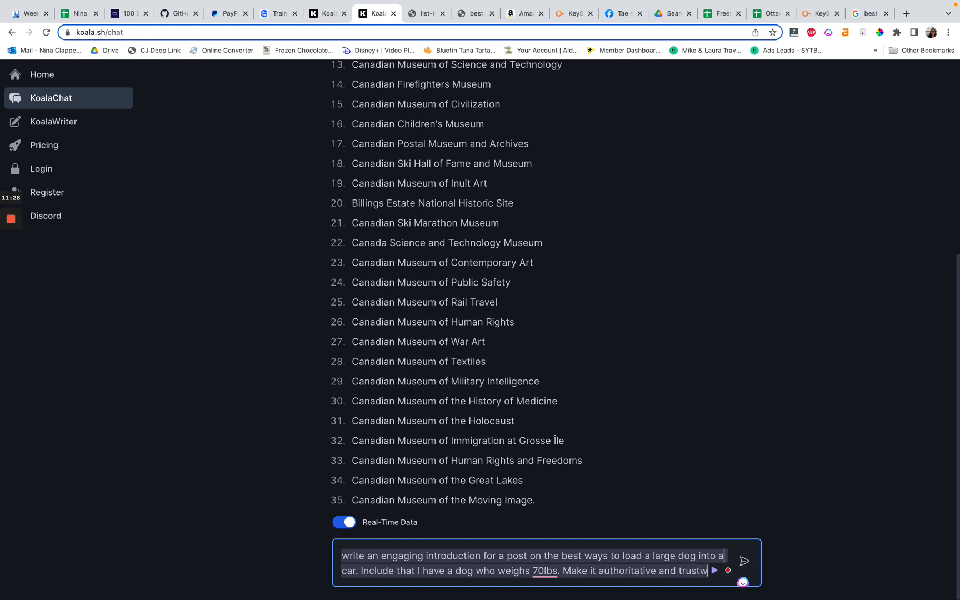
pyautogui.write('orthy')
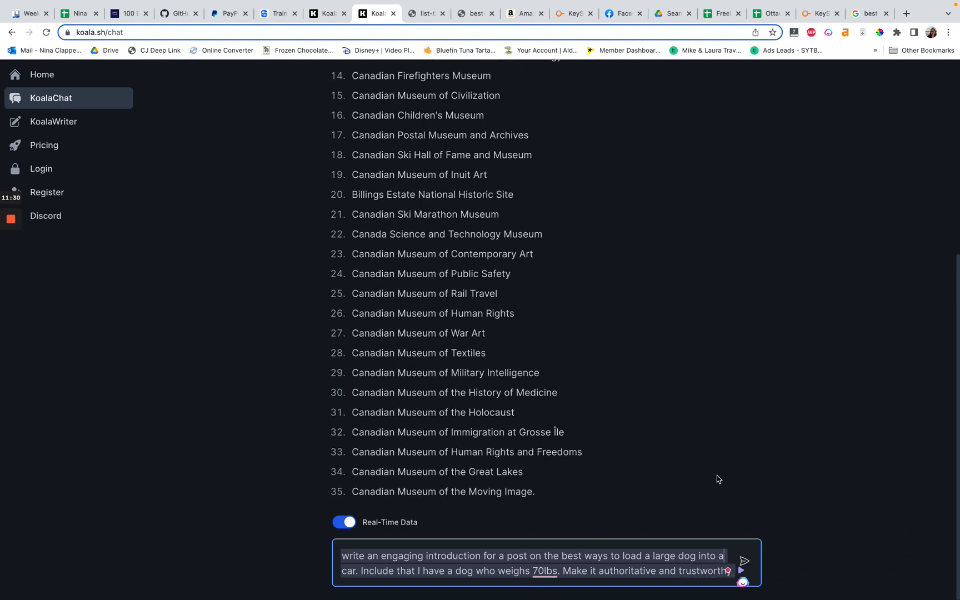
pyautogui.click(742, 562)
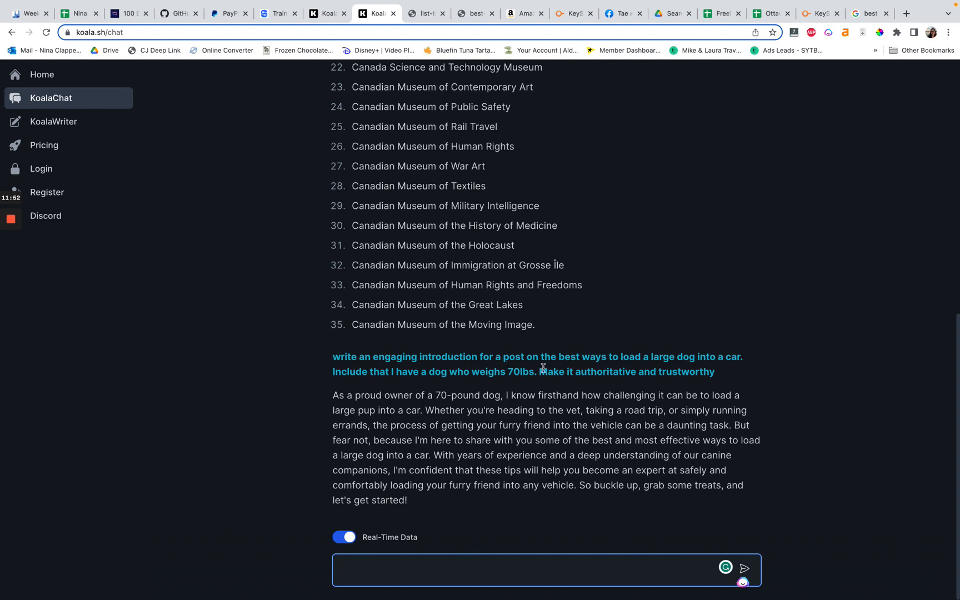
# Highlight the tone instruction and the generated dog-loading introduction, then go to the Pricing page.
pyautogui.moveTo(542, 370); pyautogui.dragTo(735, 376)
pyautogui.click(737, 376)
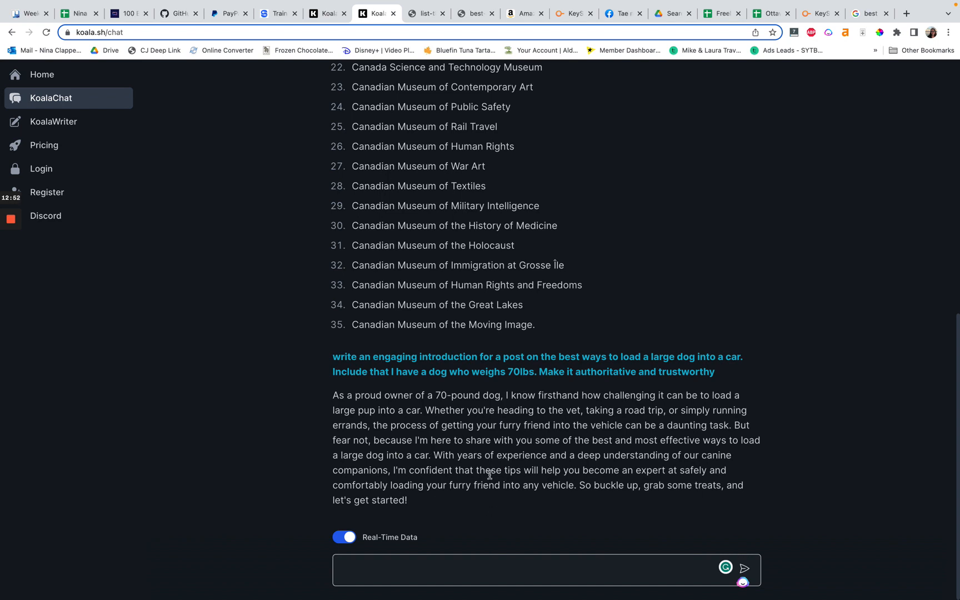
pyautogui.tripleClick(489, 474)
pyautogui.click(531, 445)
pyautogui.scroll(10, 531, 446)
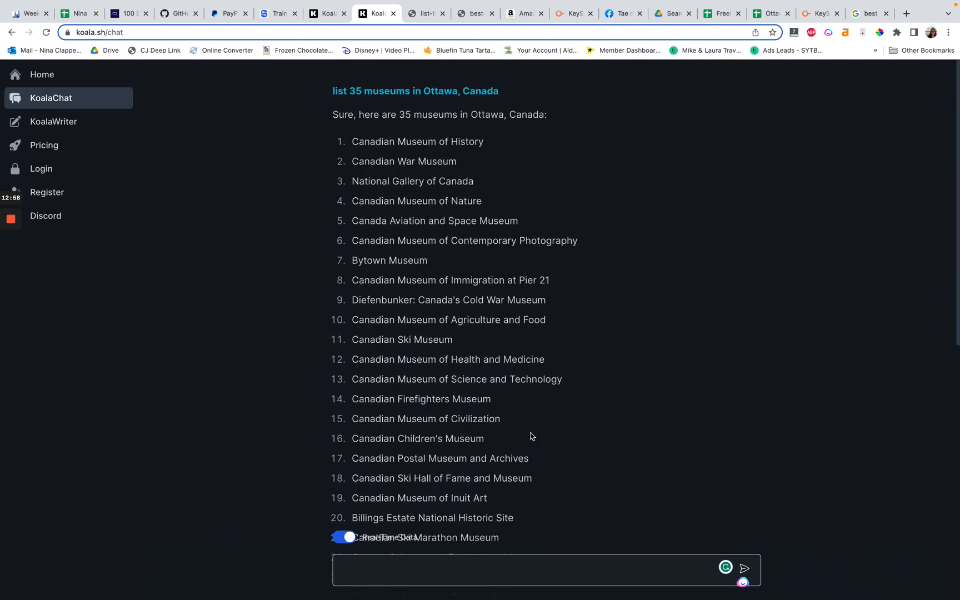
pyautogui.scroll(-3, 529, 424)
pyautogui.scroll(-5, 348, 253)
pyautogui.scroll(8, 349, 253)
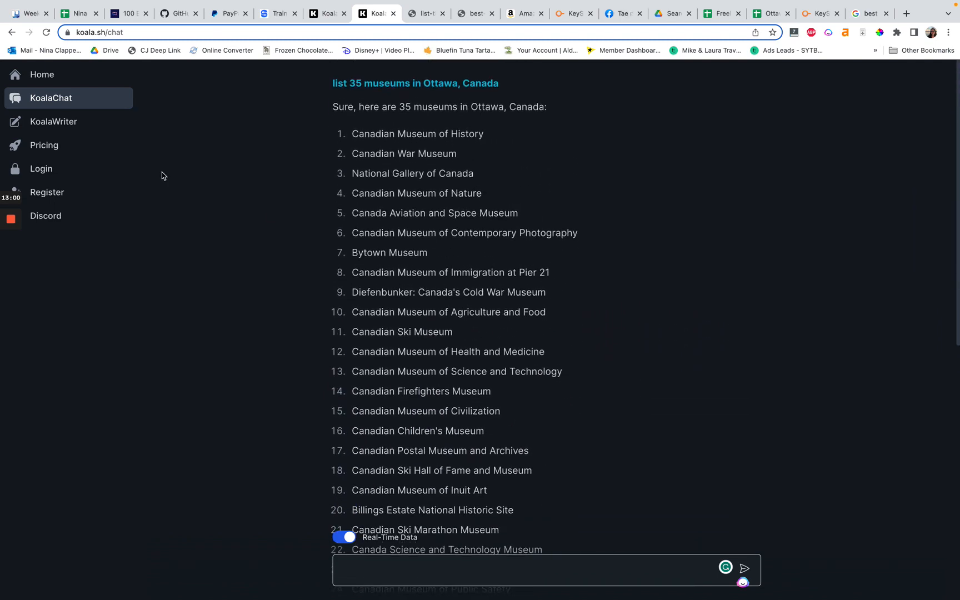
pyautogui.click(53, 150)
pyautogui.scroll(-4, 332, 248)
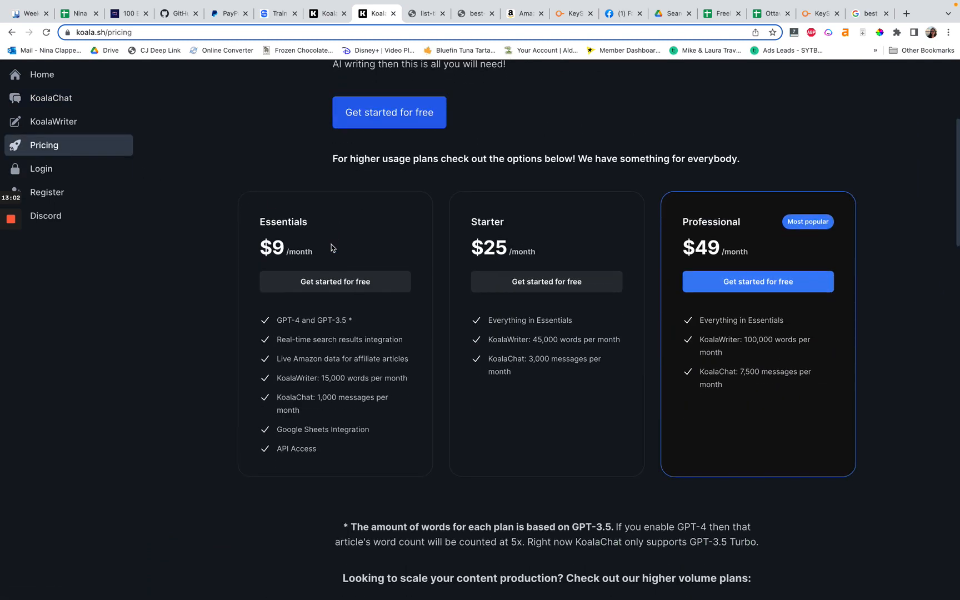
pyautogui.scroll(-1, 330, 249)
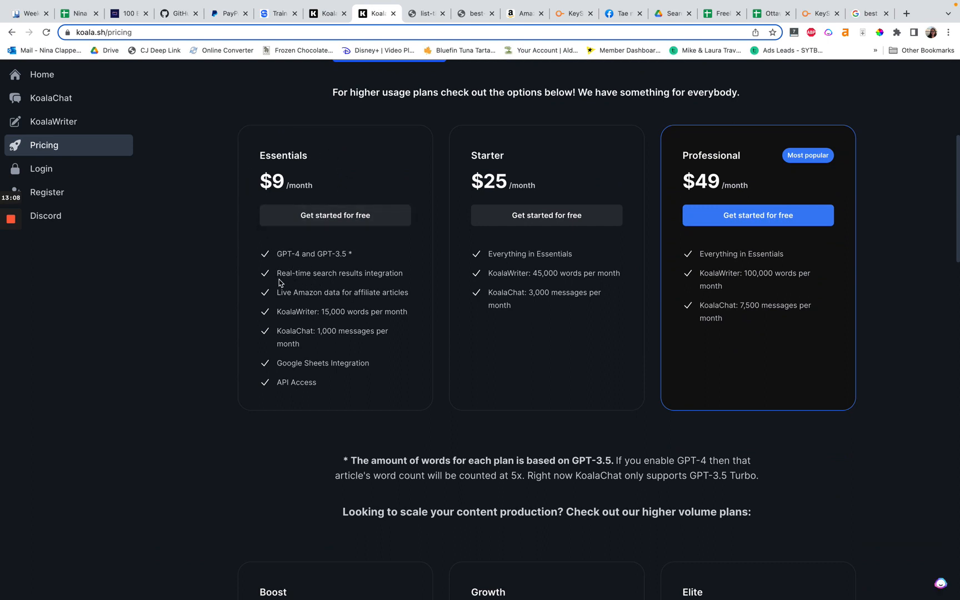
pyautogui.moveTo(276, 274); pyautogui.dragTo(422, 275)
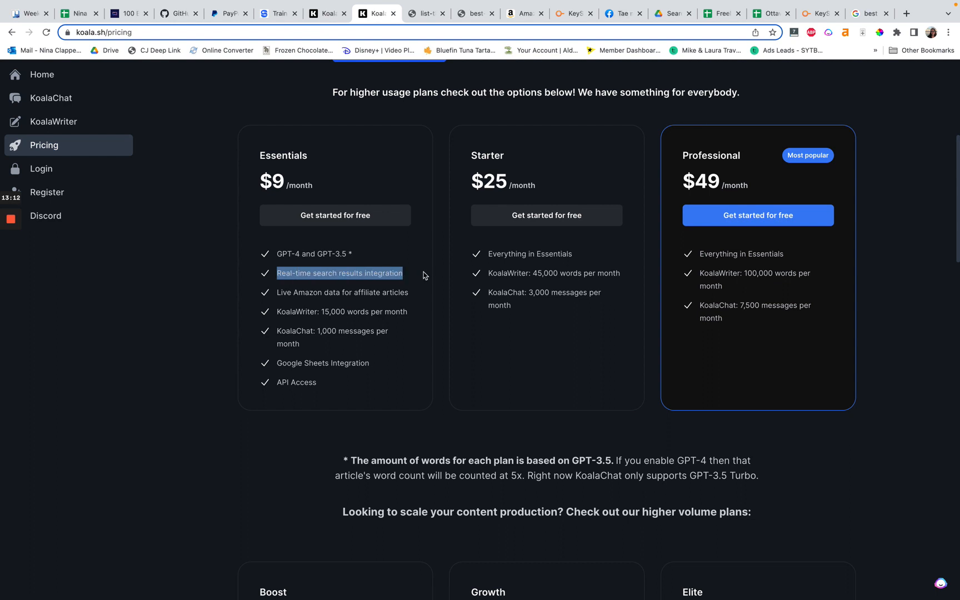
pyautogui.doubleClick(325, 275)
pyautogui.click(325, 275)
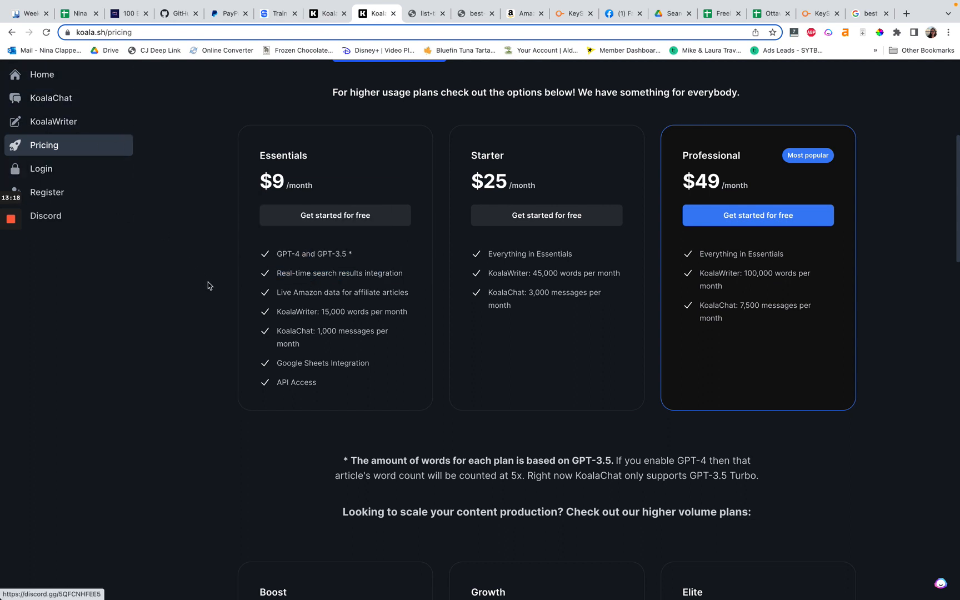
pyautogui.moveTo(276, 276); pyautogui.dragTo(411, 275)
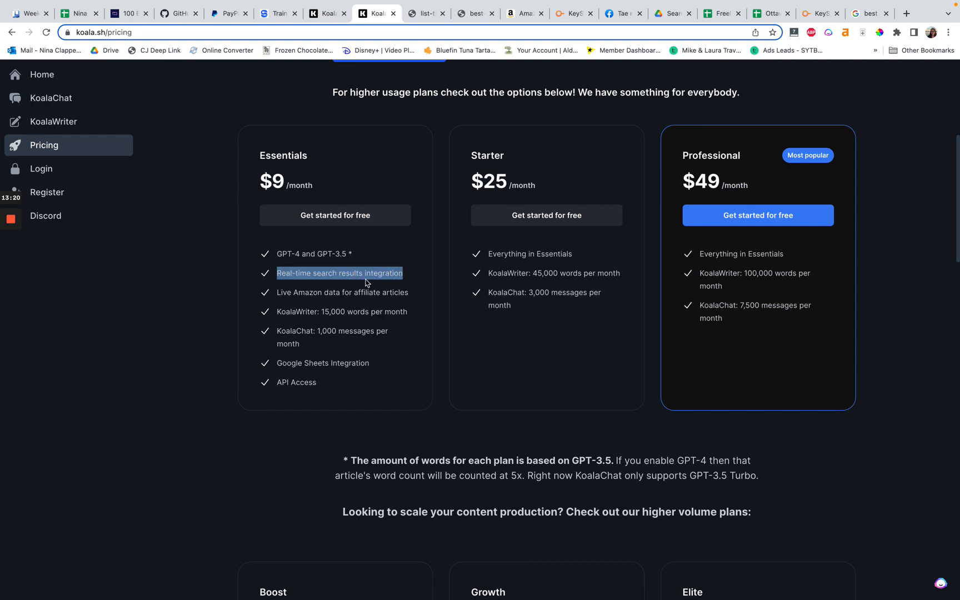
pyautogui.click(231, 278)
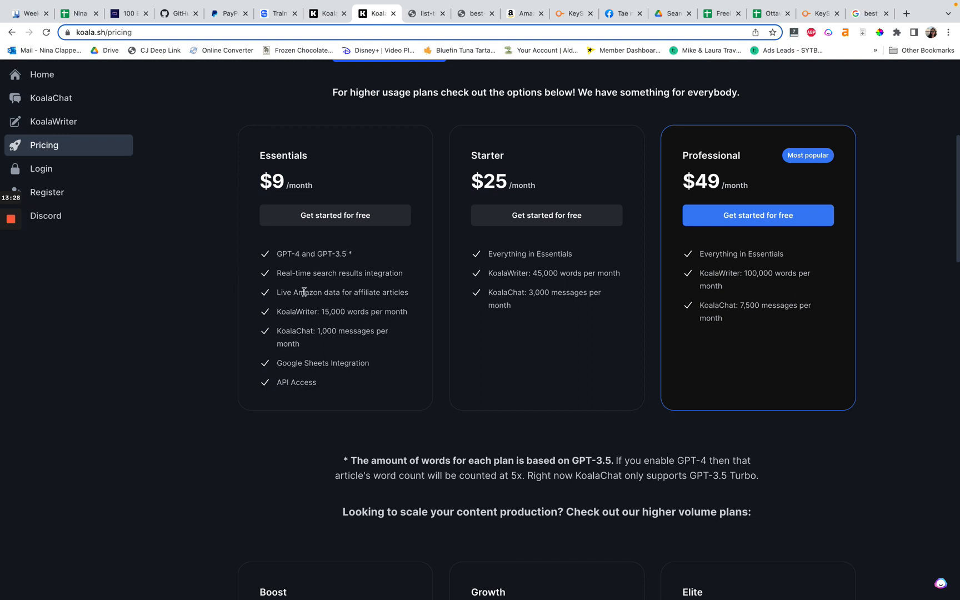
pyautogui.moveTo(276, 293); pyautogui.dragTo(431, 296)
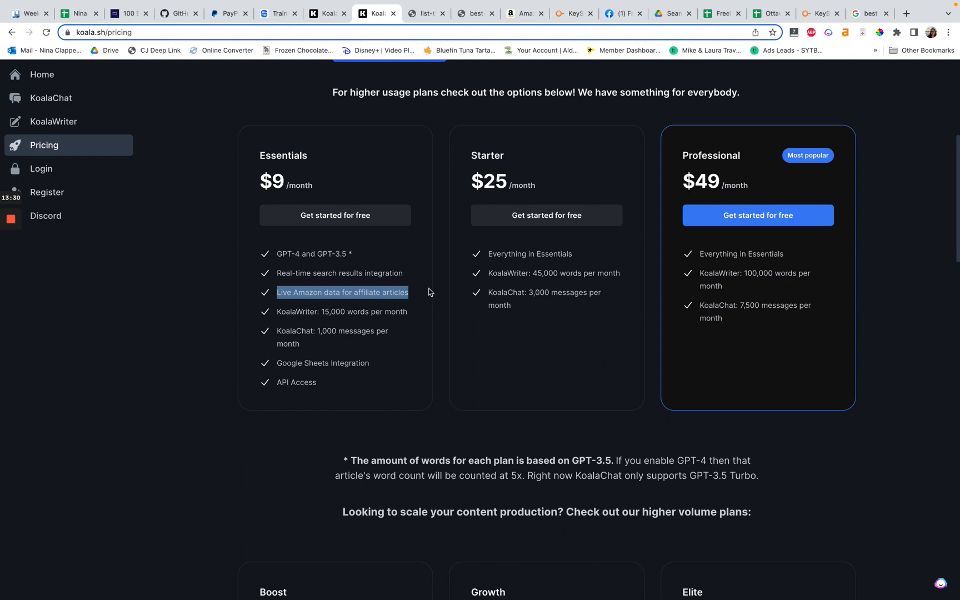
pyautogui.click(400, 285)
pyautogui.tripleClick(395, 289)
pyautogui.click(402, 291)
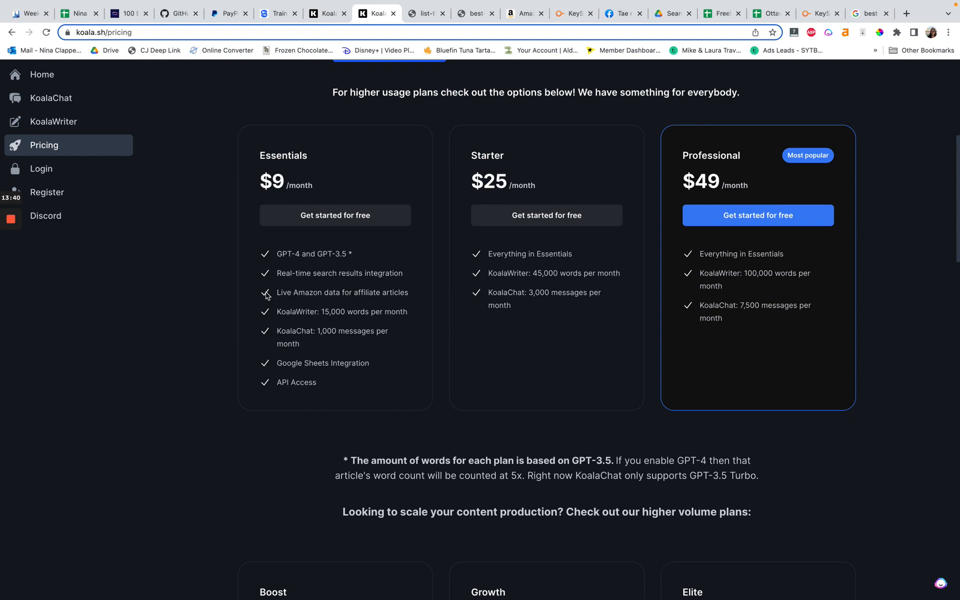
pyautogui.moveTo(276, 292); pyautogui.dragTo(426, 294)
pyautogui.click(415, 293)
# Highlight the Essentials plan's 1,000 KoalaChat messages line and the Google Sheets Integration feature.
pyautogui.moveTo(319, 331); pyautogui.dragTo(339, 331)
pyautogui.tripleClick(279, 331)
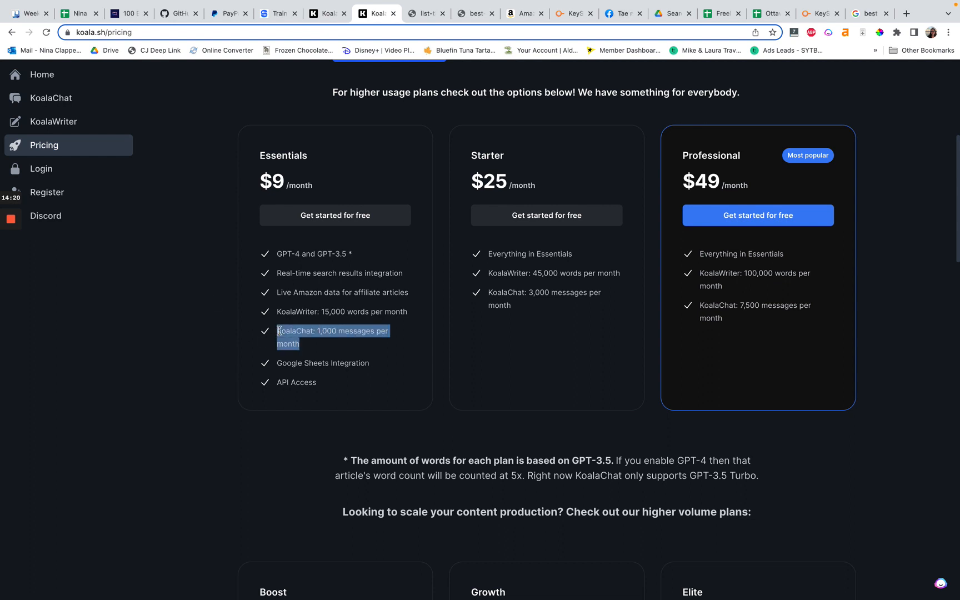
pyautogui.click(307, 335)
pyautogui.moveTo(315, 343); pyautogui.dragTo(270, 332)
pyautogui.click(260, 340)
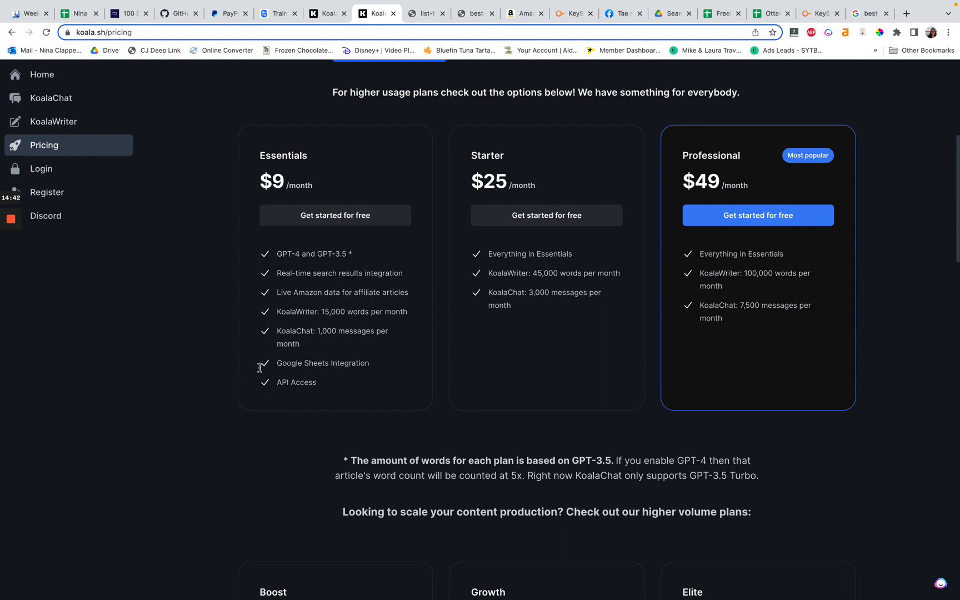
pyautogui.tripleClick(259, 367)
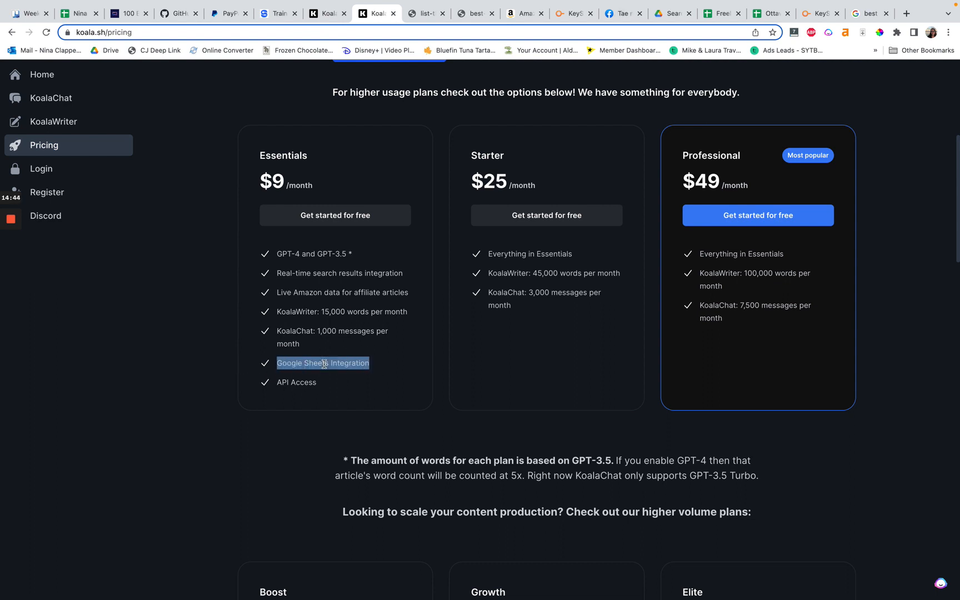
pyautogui.doubleClick(340, 362)
pyautogui.click(344, 363)
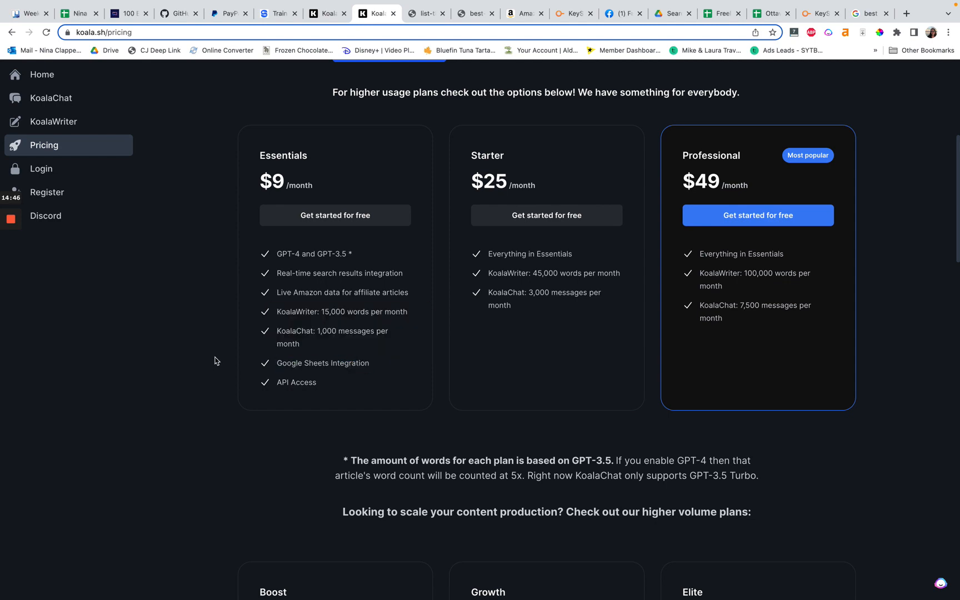
pyautogui.scroll(-3, 215, 376)
pyautogui.scroll(3, 215, 376)
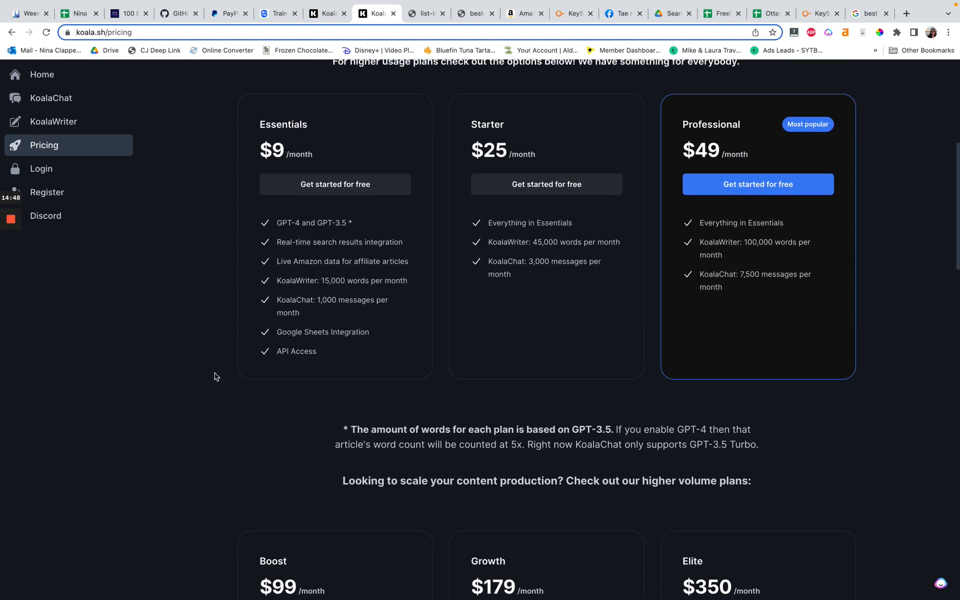
pyautogui.scroll(1, 215, 376)
pyautogui.scroll(-1, 214, 376)
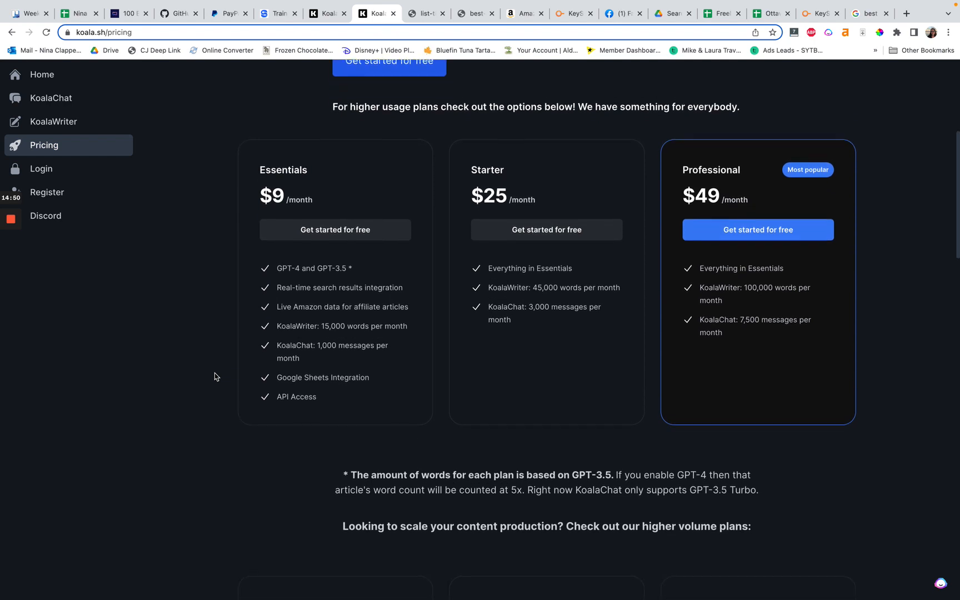
pyautogui.scroll(1, 215, 377)
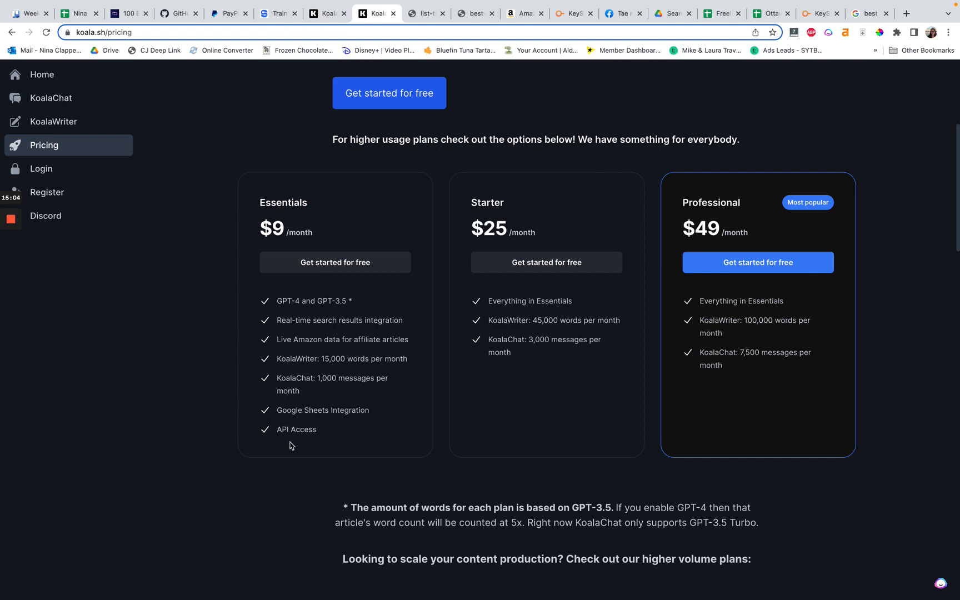
# Highlight the API Access feature, then the FAQ's free-trial question and answer.
pyautogui.moveTo(276, 430); pyautogui.dragTo(337, 429)
pyautogui.click(348, 424)
pyautogui.tripleClick(335, 431)
pyautogui.click(335, 431)
pyautogui.scroll(-1, 247, 438)
pyautogui.scroll(-3, 248, 438)
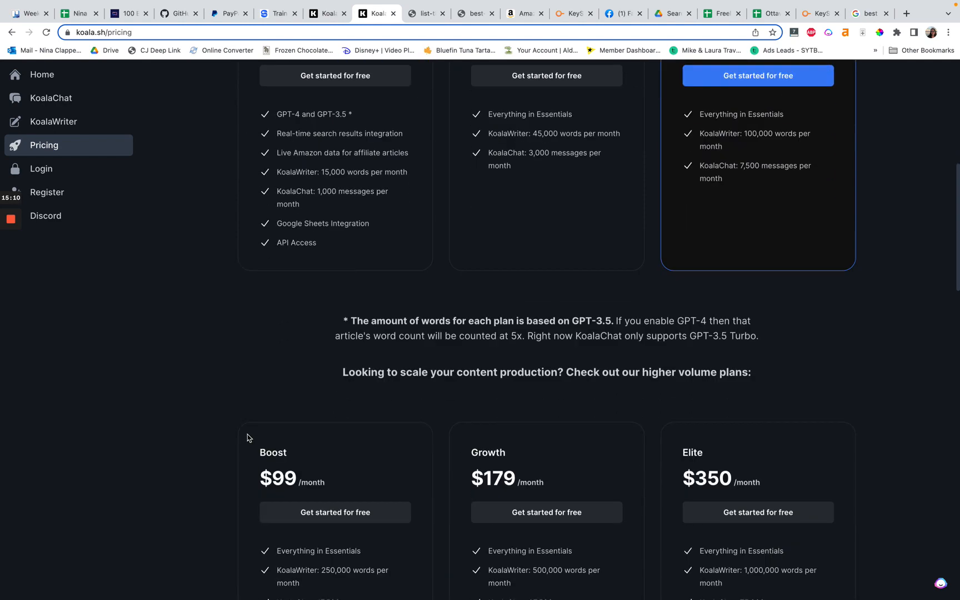
pyautogui.scroll(-3, 248, 439)
pyautogui.scroll(1, 247, 439)
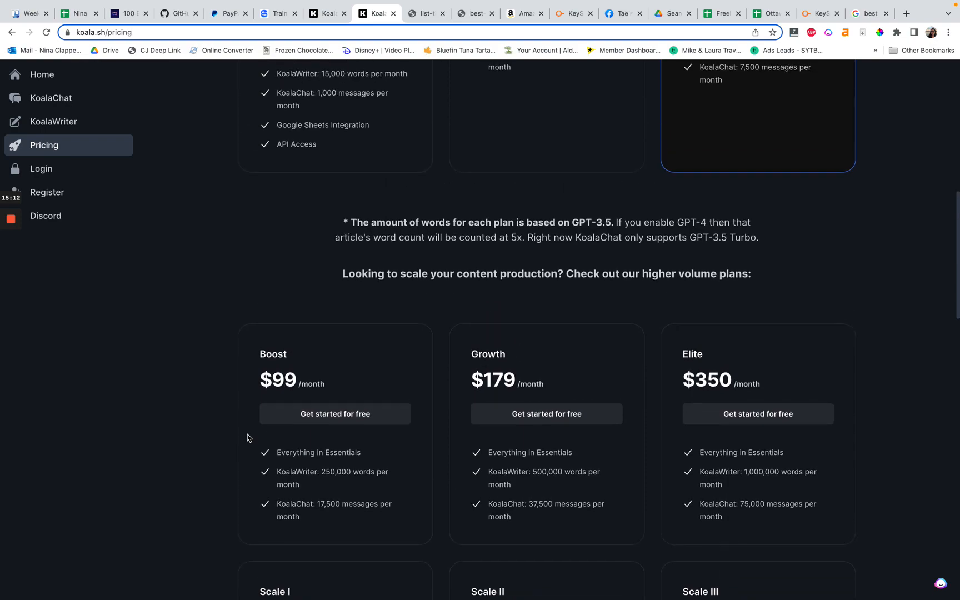
pyautogui.scroll(-5, 296, 280)
pyautogui.scroll(-10, 296, 280)
pyautogui.scroll(4, 296, 280)
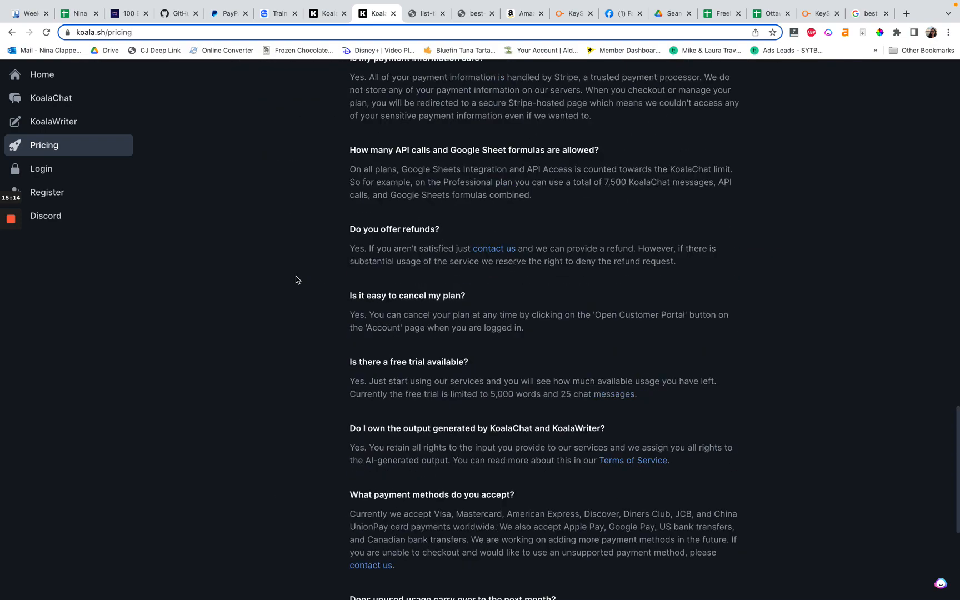
pyautogui.scroll(2, 296, 280)
pyautogui.scroll(-1, 296, 280)
pyautogui.scroll(-2, 297, 280)
pyautogui.scroll(-1, 296, 279)
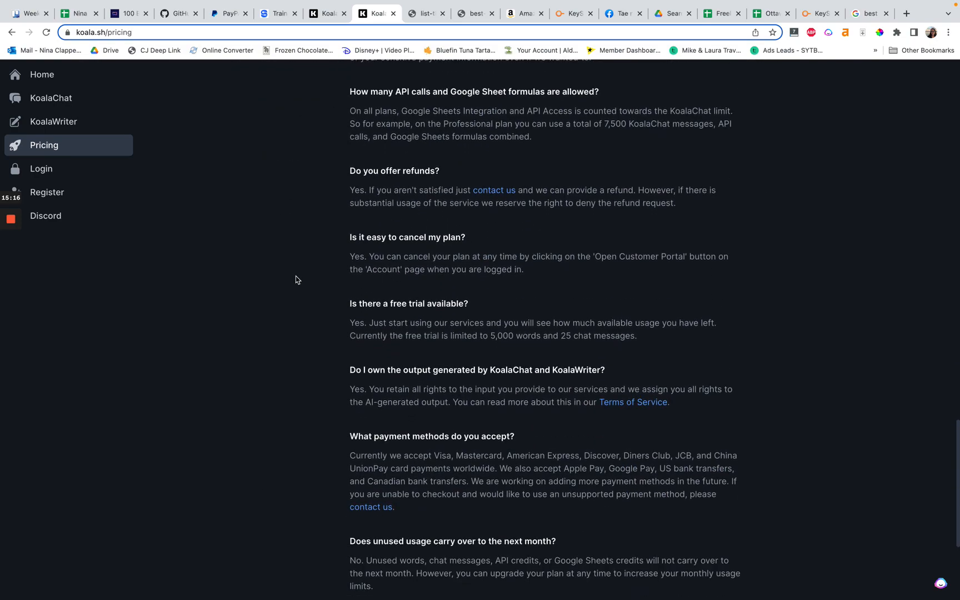
pyautogui.scroll(-1, 296, 280)
pyautogui.scroll(-1, 296, 280)
pyautogui.scroll(-1, 296, 279)
pyautogui.scroll(1, 296, 280)
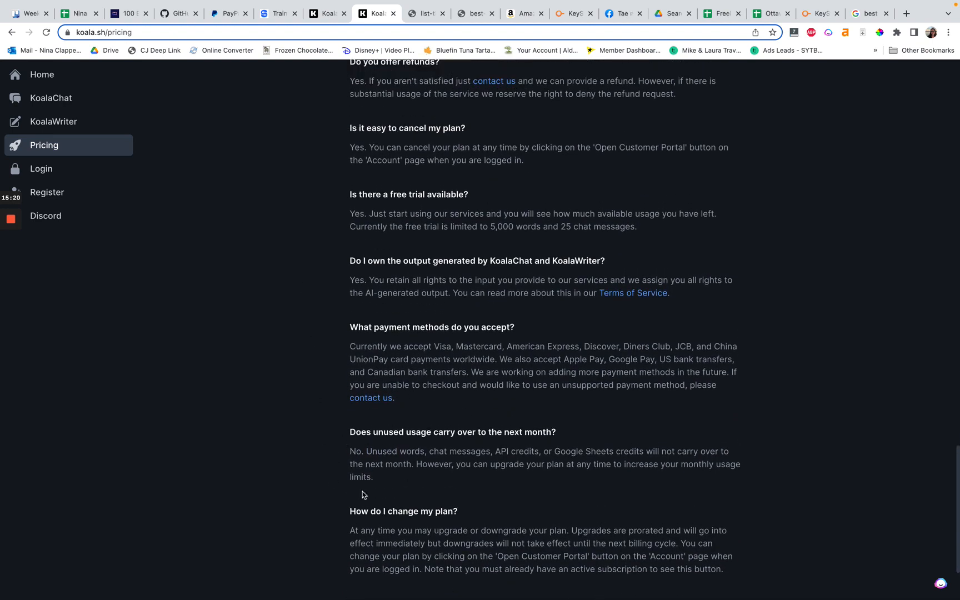
pyautogui.scroll(1, 352, 150)
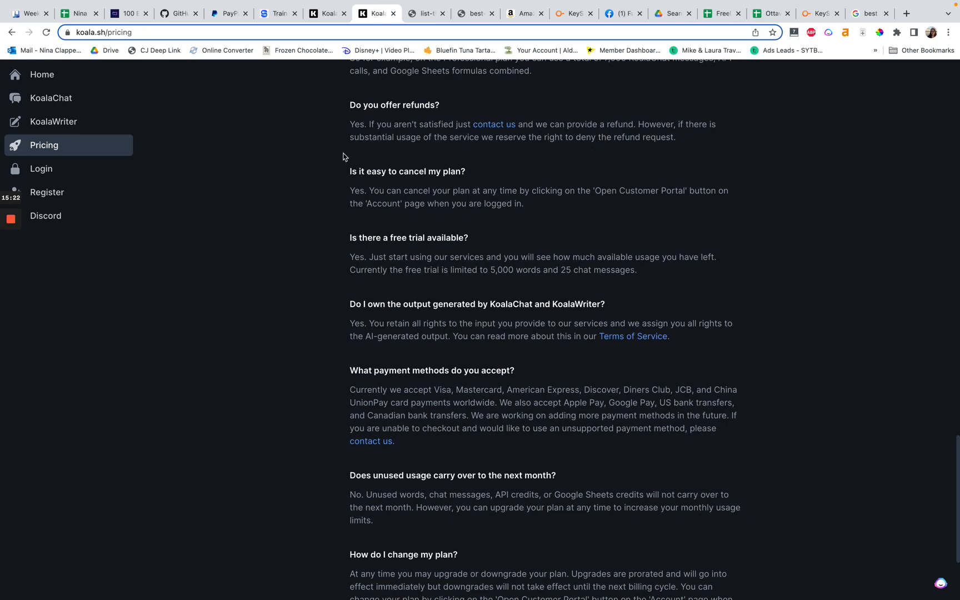
pyautogui.scroll(1, 289, 210)
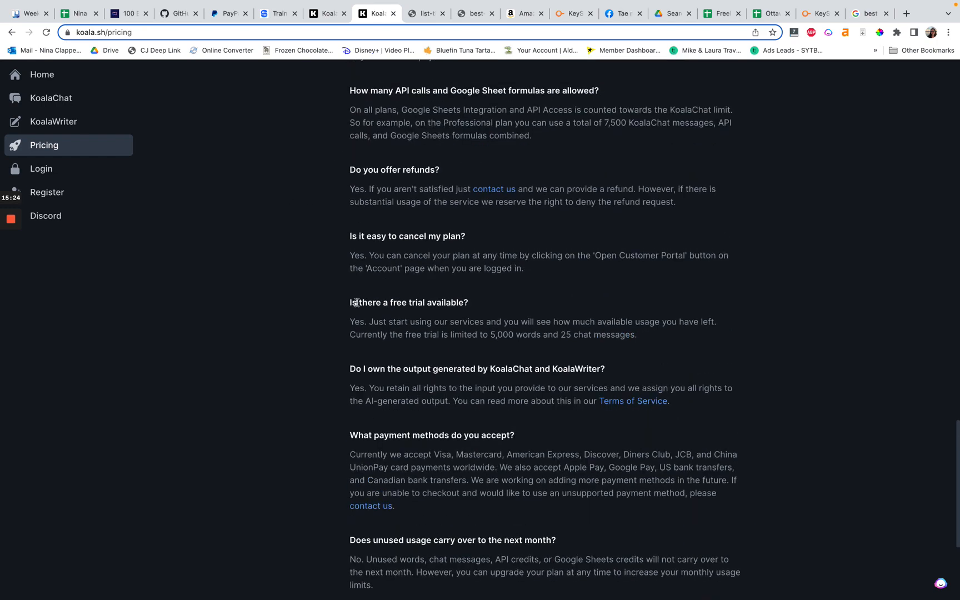
pyautogui.moveTo(352, 306); pyautogui.dragTo(645, 350)
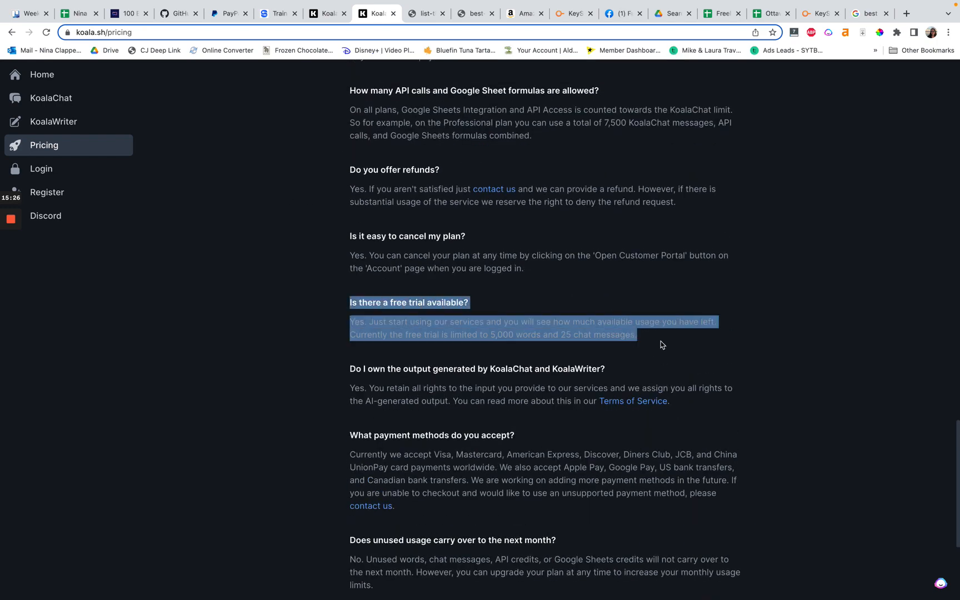
pyautogui.click(662, 345)
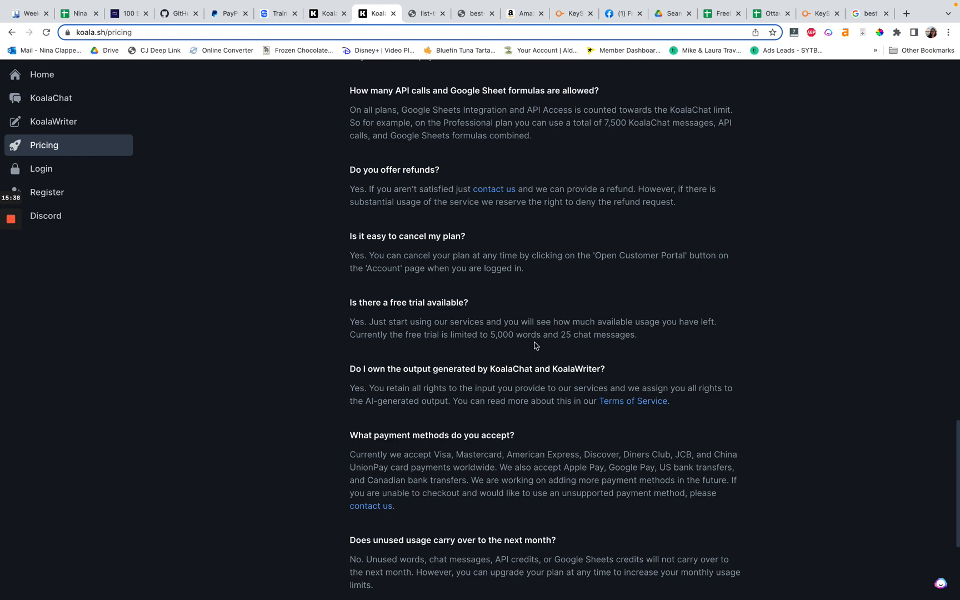
pyautogui.scroll(-1, 311, 376)
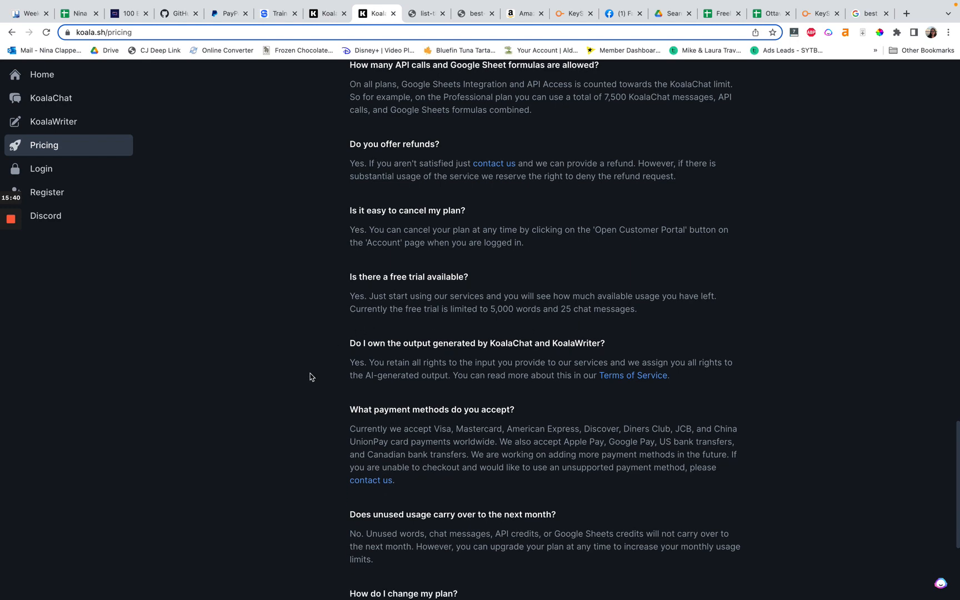
pyautogui.scroll(3, 310, 376)
pyautogui.scroll(-1, 311, 376)
pyautogui.scroll(-2, 311, 377)
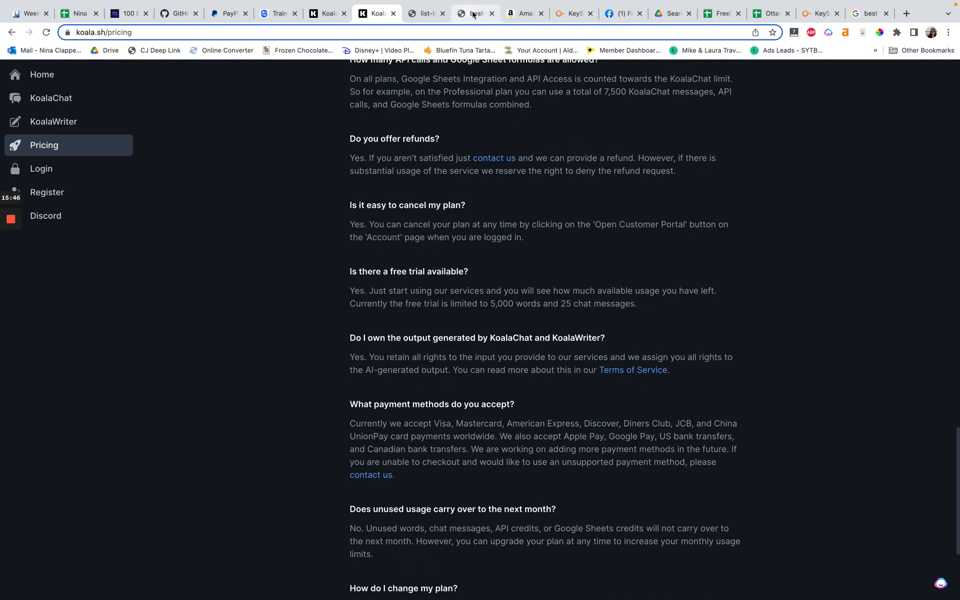
# Move from the downloaded Ottawa museums article to the downloaded dog-crate article tab.
pyautogui.click(427, 15)
pyautogui.scroll(2, 361, 187)
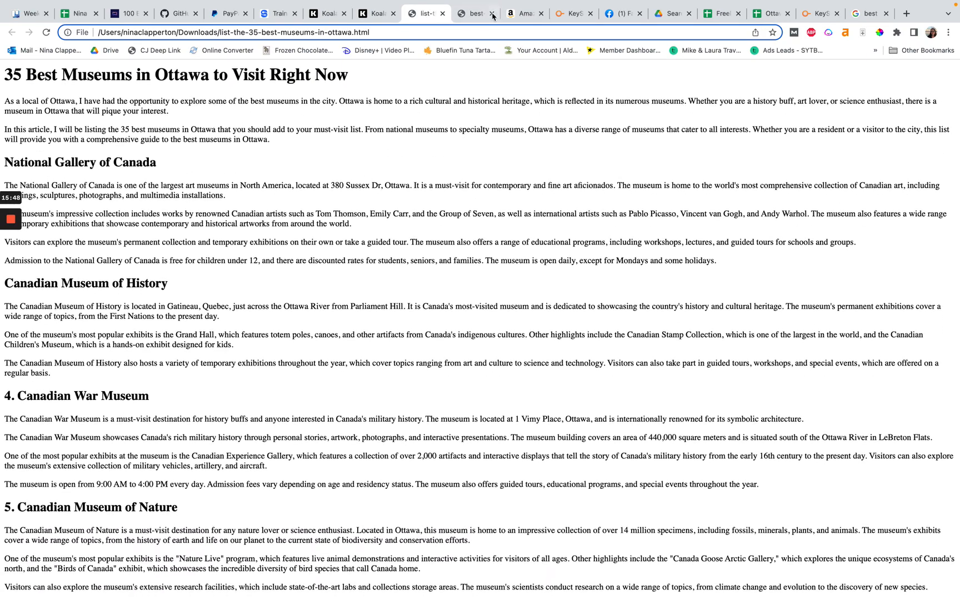
pyautogui.hotkey('ctrl', 'Tab')
pyautogui.scroll(20, 312, 212)
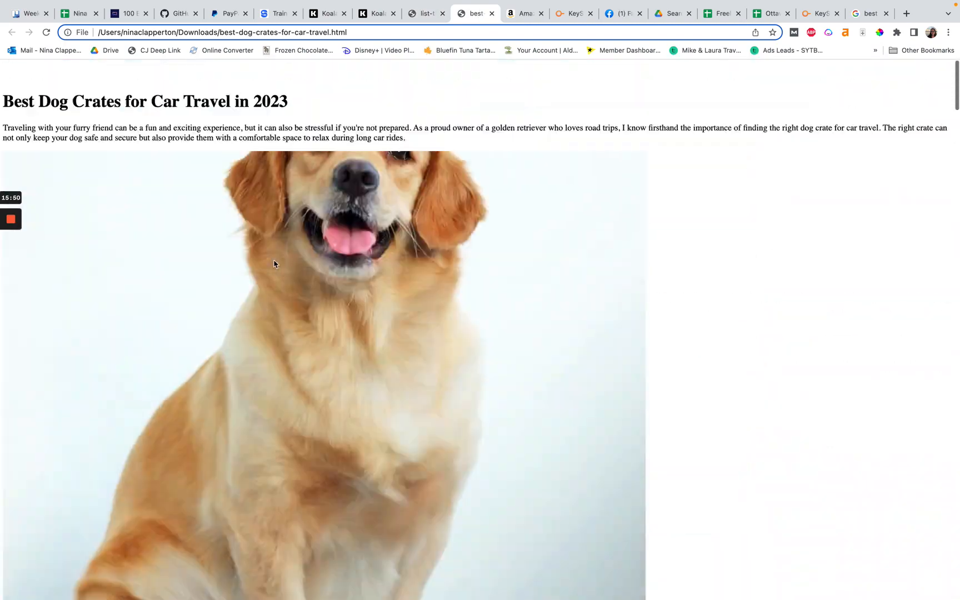
pyautogui.scroll(-3, 255, 307)
pyautogui.scroll(-5, 255, 308)
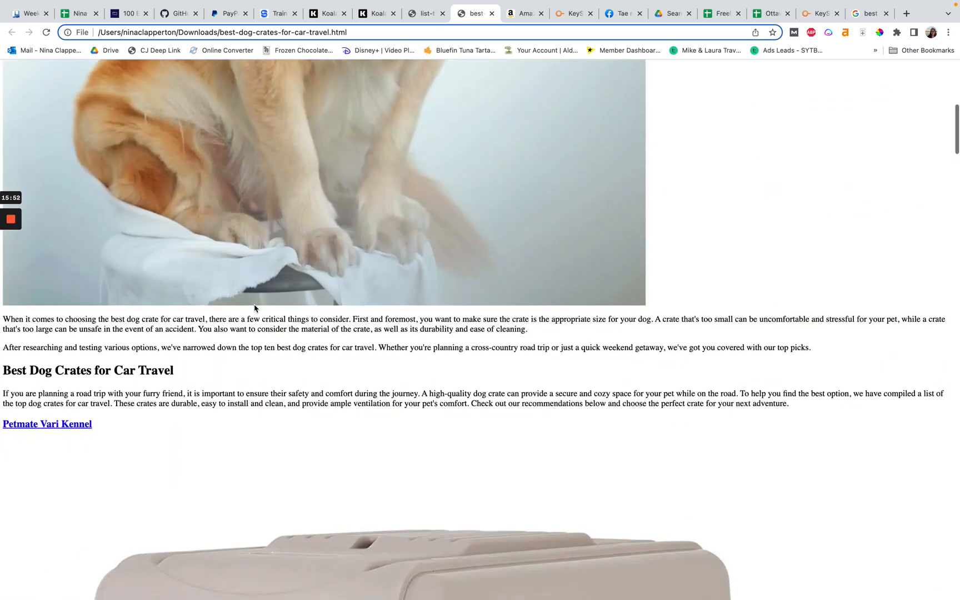
pyautogui.scroll(10, 258, 285)
pyautogui.scroll(-1, 264, 255)
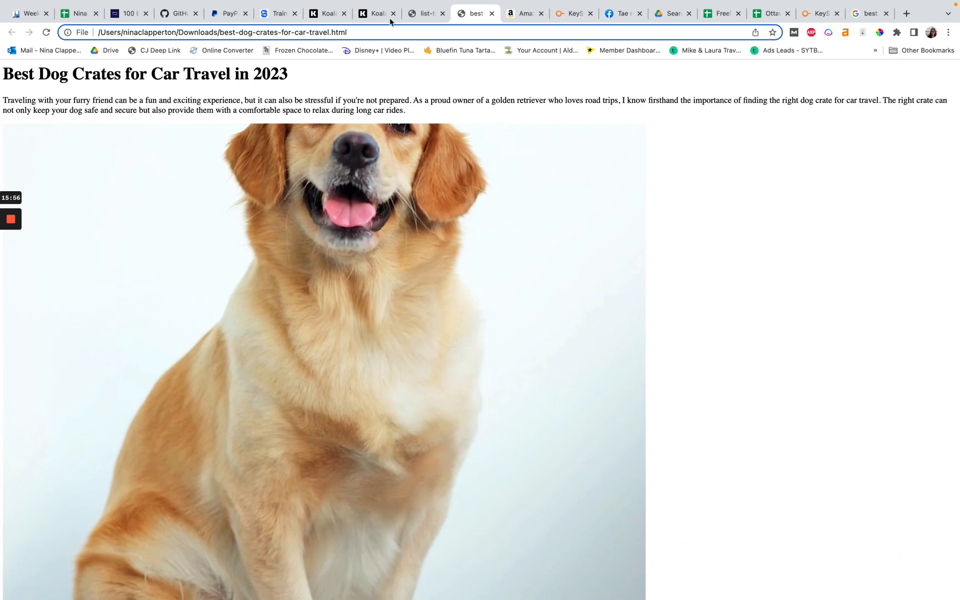
pyautogui.scroll(-2, 341, 161)
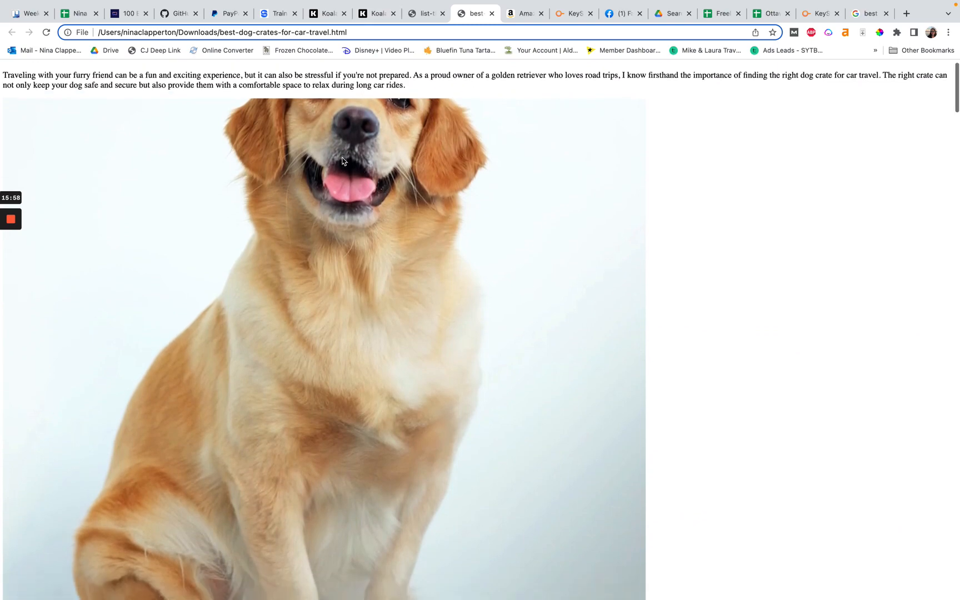
pyautogui.scroll(2, 341, 161)
pyautogui.scroll(-2, 341, 161)
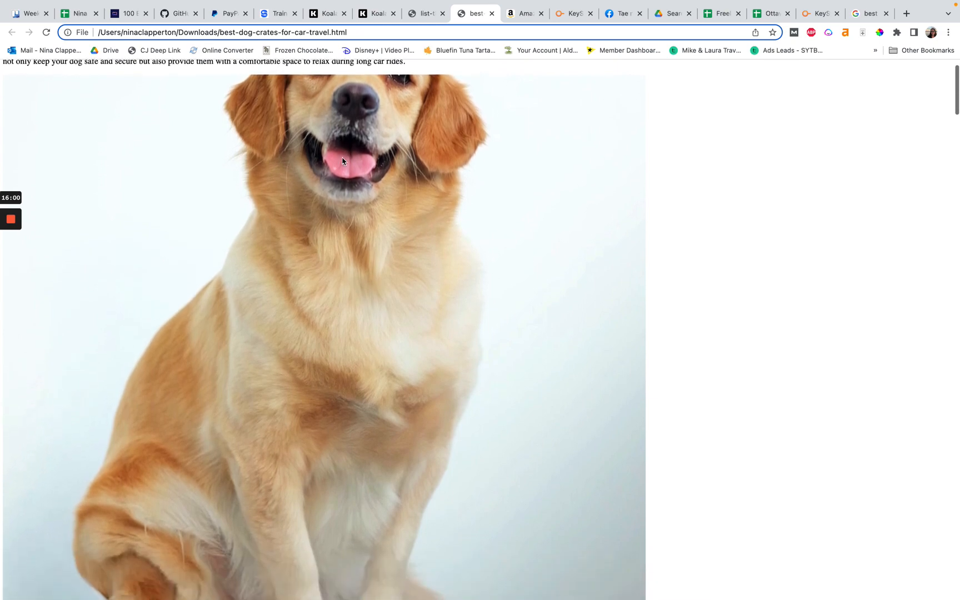
pyautogui.scroll(-4, 342, 160)
pyautogui.scroll(-4, 342, 160)
pyautogui.scroll(8, 342, 161)
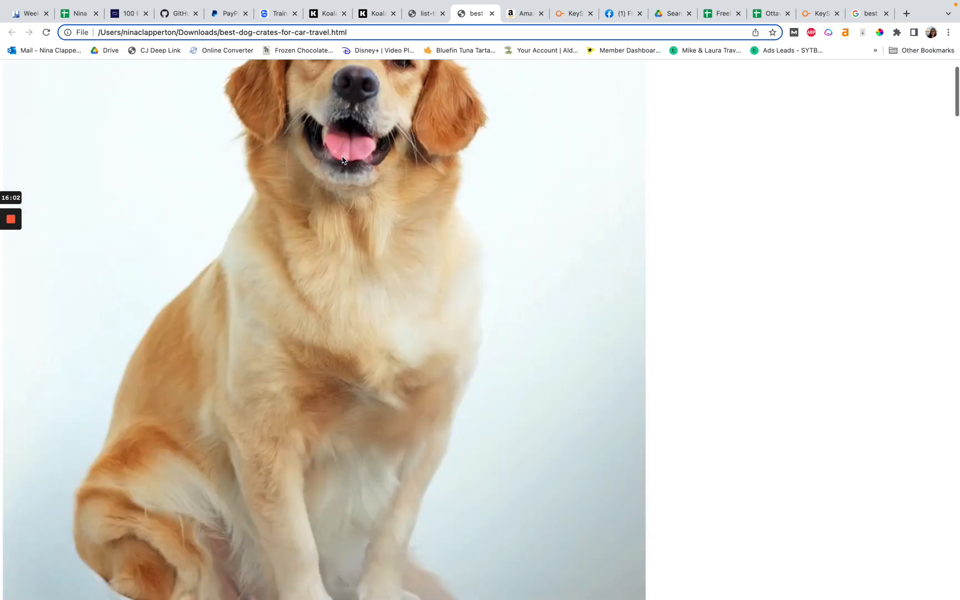
pyautogui.scroll(2, 342, 160)
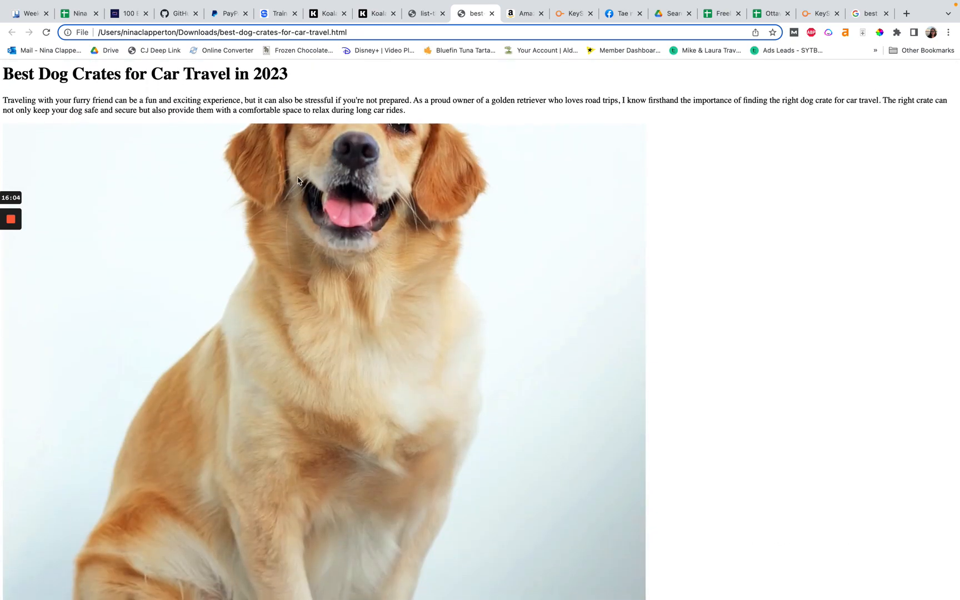
# View the Koala pricing FAQ, highlighting the API-calls answer, then the Essentials, Starter and Professional plans.
pyautogui.click(375, 15)
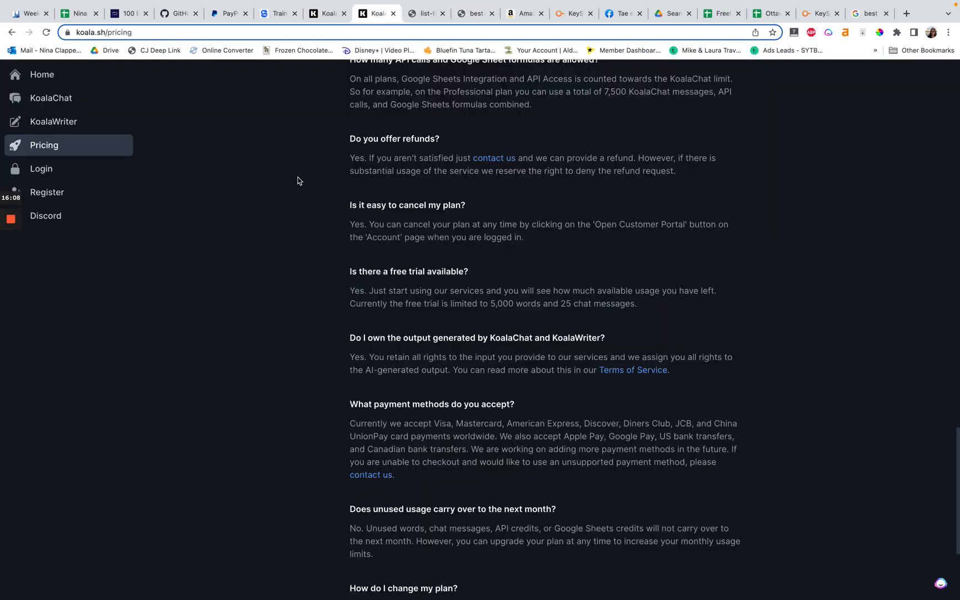
pyautogui.scroll(1, 296, 180)
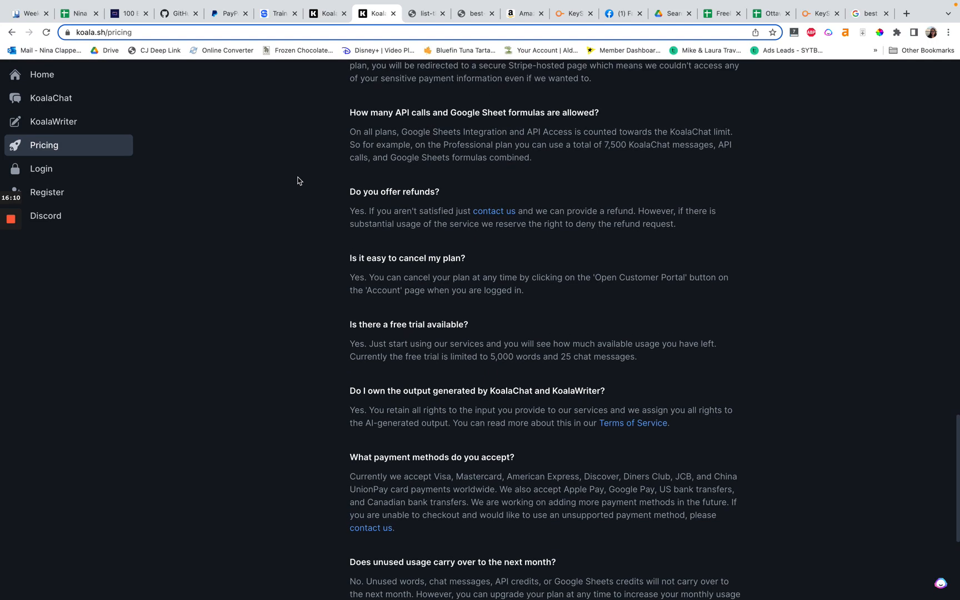
pyautogui.scroll(2, 297, 180)
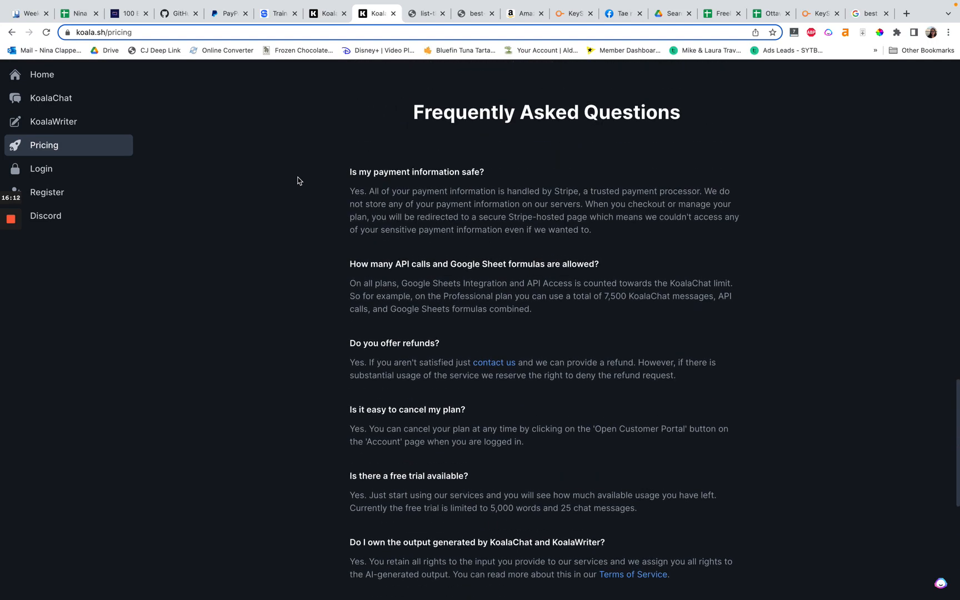
pyautogui.moveTo(351, 263); pyautogui.dragTo(579, 309)
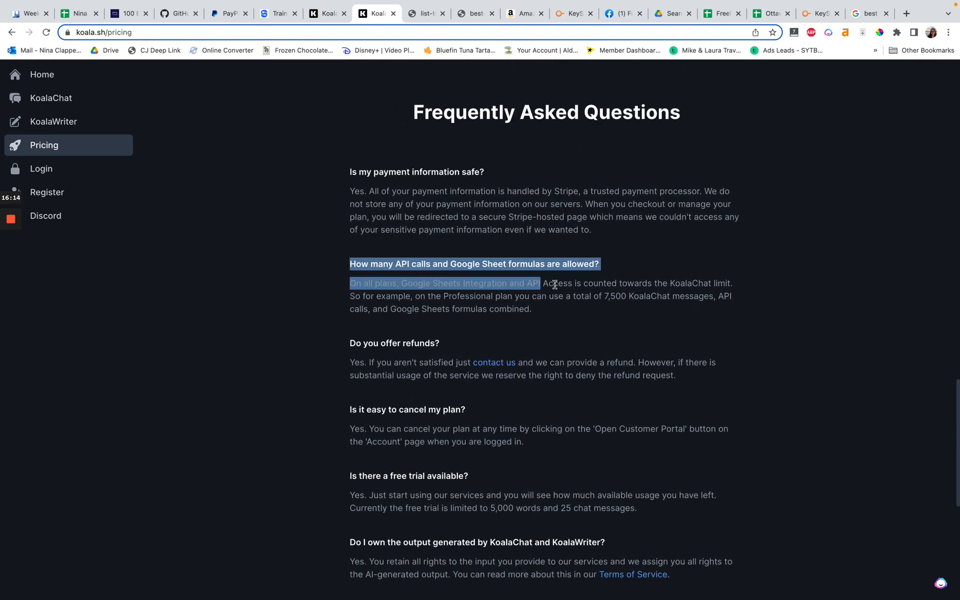
pyautogui.click(556, 313)
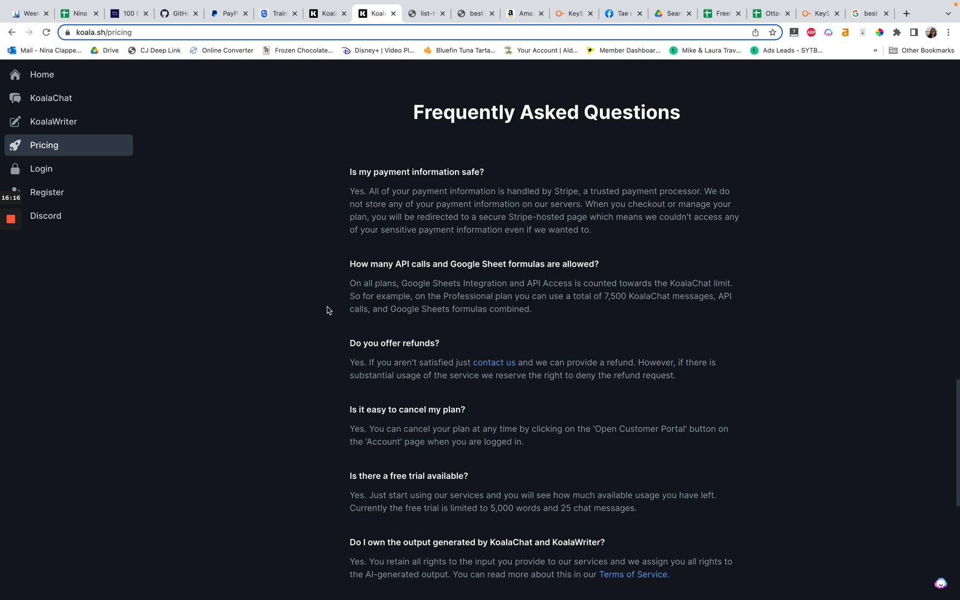
pyautogui.scroll(-5, 293, 301)
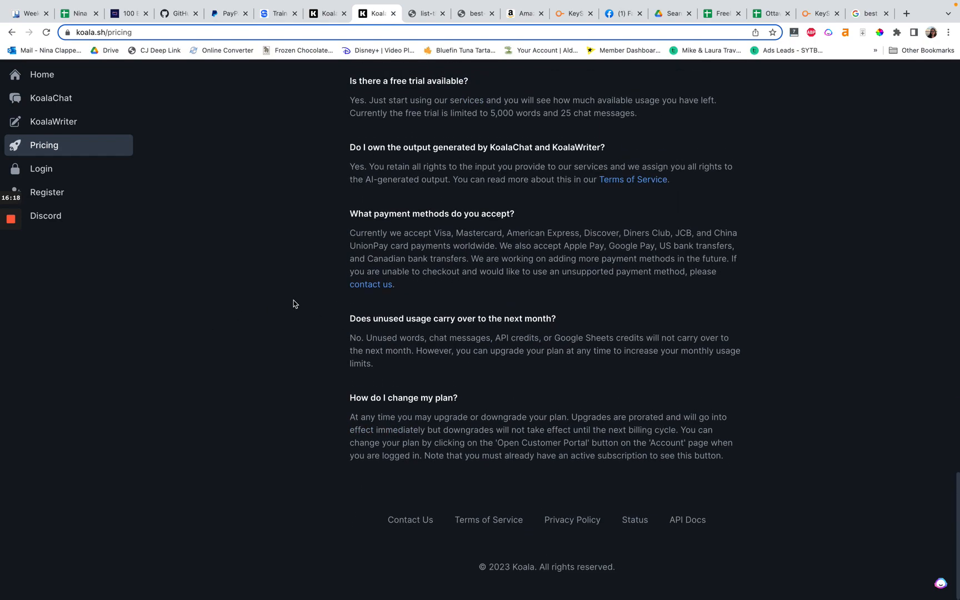
pyautogui.scroll(10, 293, 302)
pyautogui.scroll(7, 294, 301)
pyautogui.scroll(3, 293, 302)
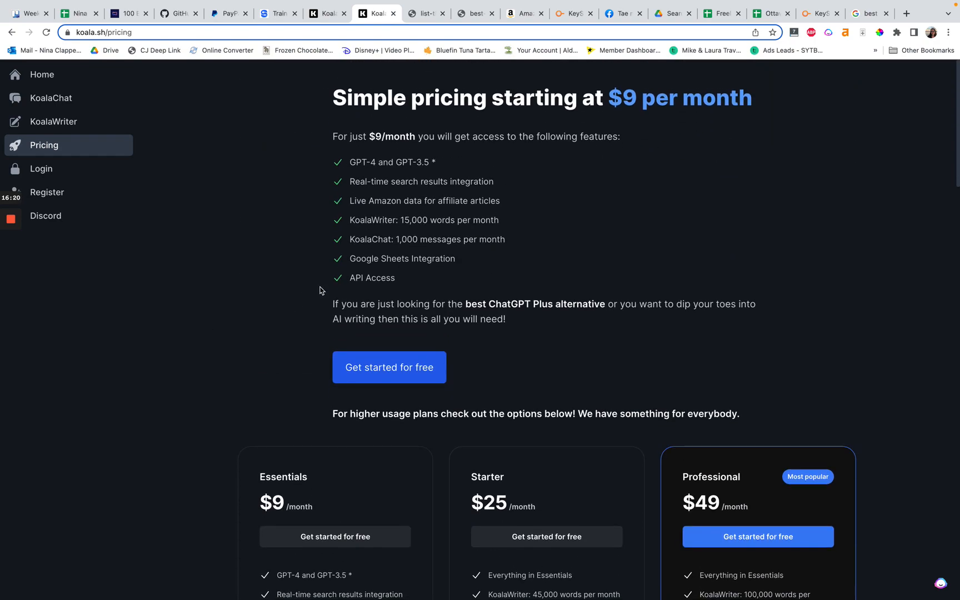
pyautogui.scroll(-2, 351, 305)
pyautogui.scroll(-2, 316, 319)
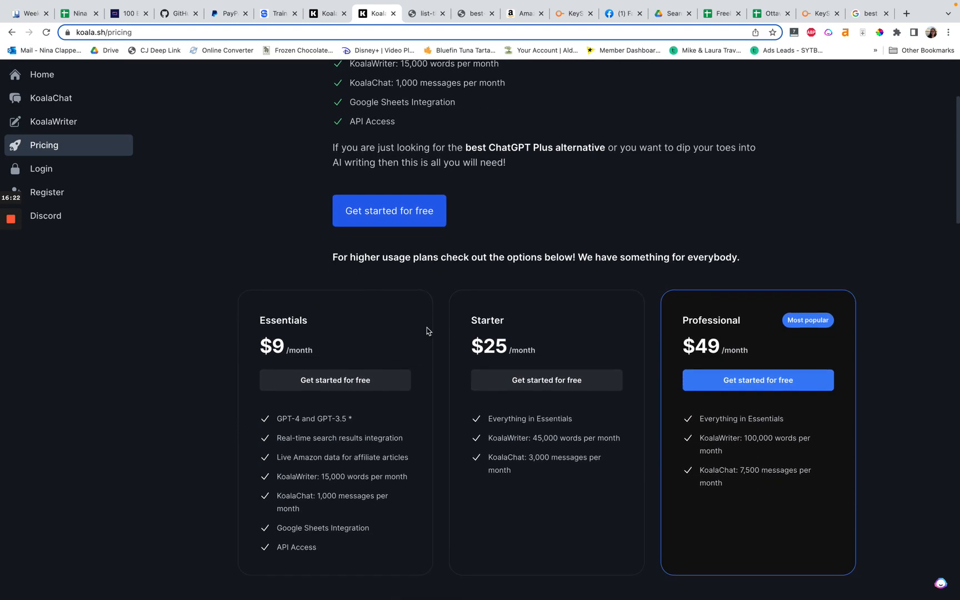
# From the Koala home page, open the Google Sheets Integration article and read its formula example.
pyautogui.click(64, 78)
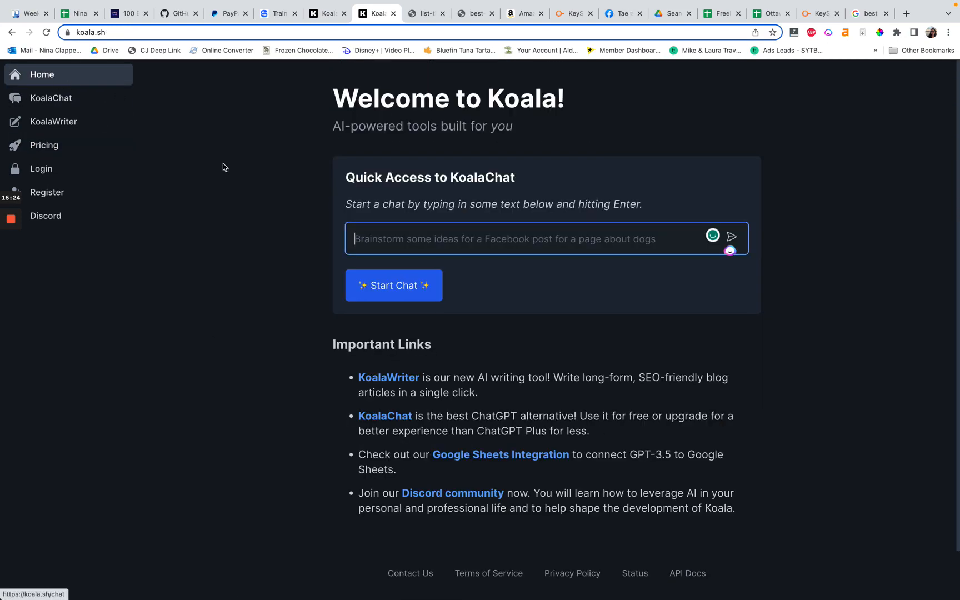
pyautogui.scroll(-2, 223, 164)
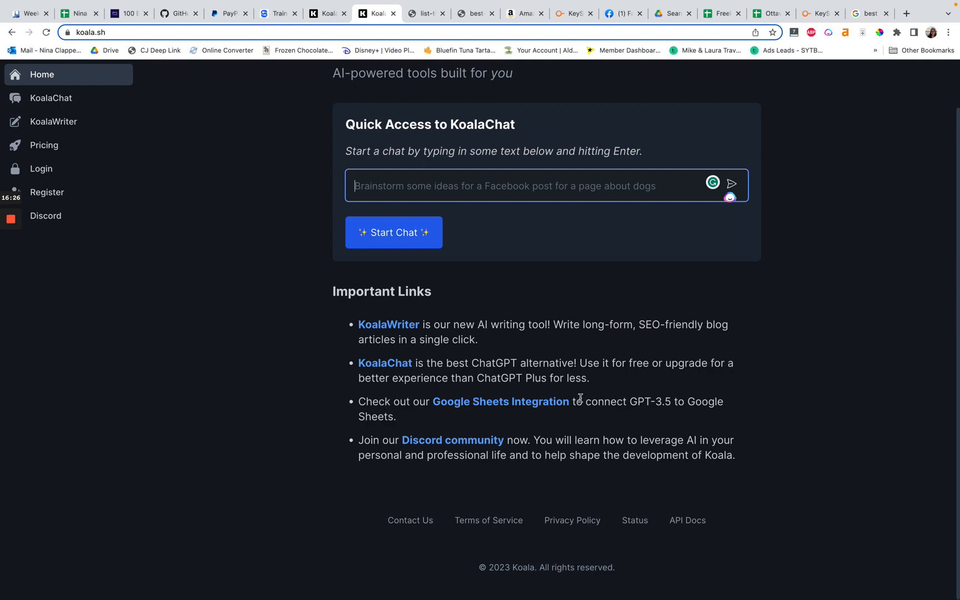
pyautogui.click(477, 401)
pyautogui.scroll(-1, 370, 417)
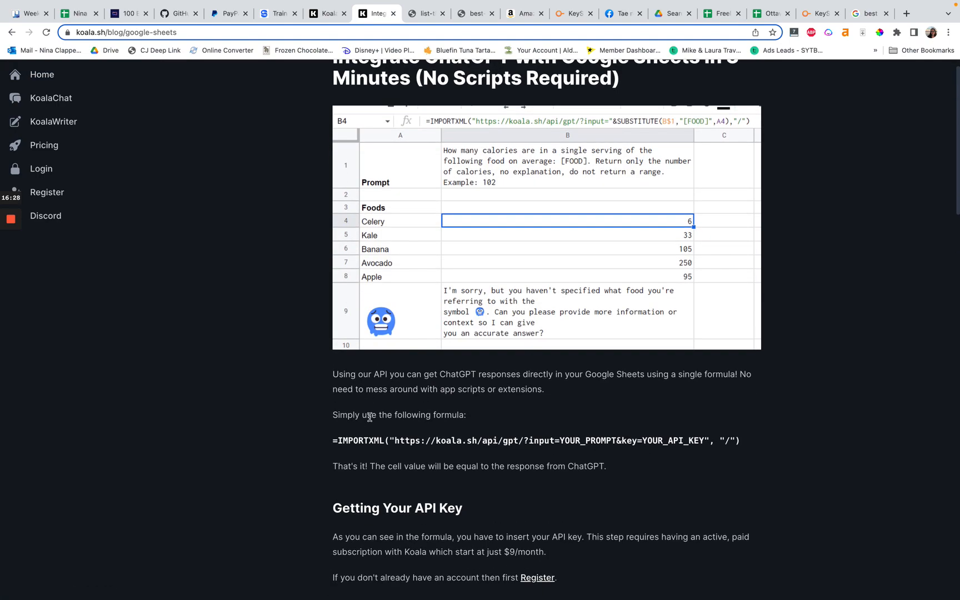
pyautogui.scroll(-3, 370, 417)
pyautogui.scroll(-2, 369, 417)
pyautogui.scroll(-2, 370, 416)
pyautogui.scroll(-2, 370, 417)
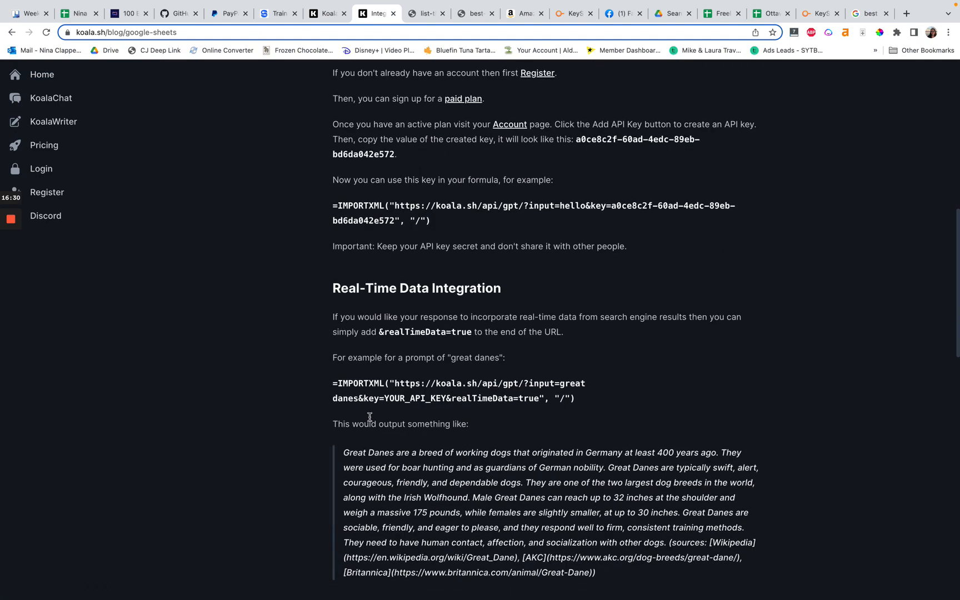
pyautogui.scroll(-3, 370, 417)
pyautogui.scroll(-3, 370, 417)
pyautogui.scroll(-2, 369, 417)
pyautogui.scroll(-1, 369, 421)
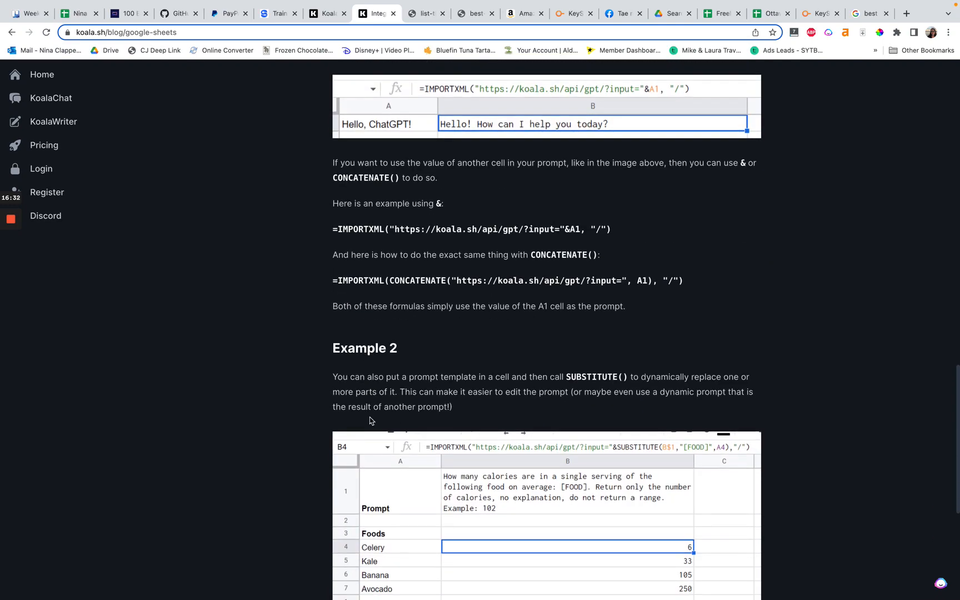
pyautogui.scroll(-2, 370, 420)
pyautogui.scroll(-3, 370, 422)
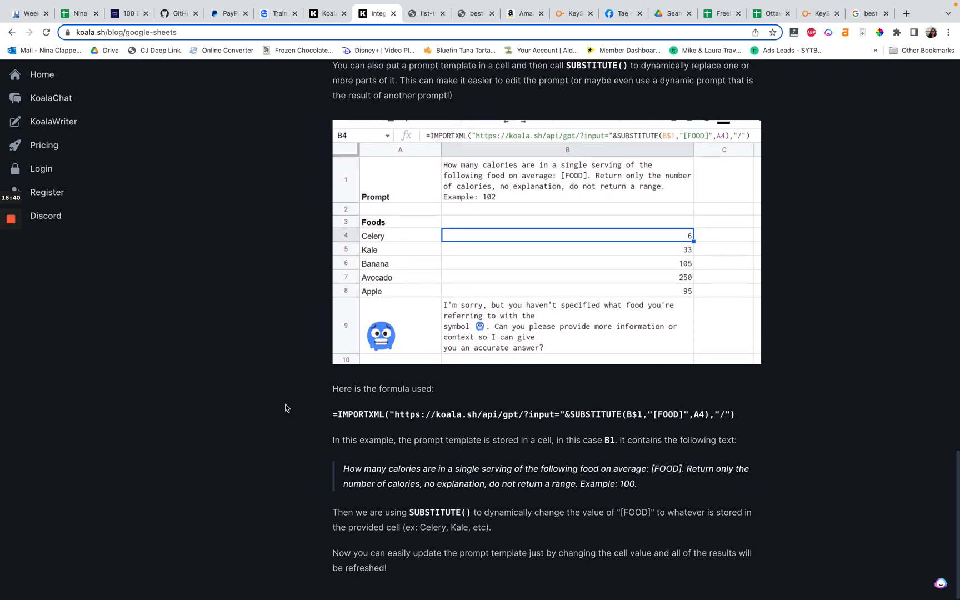
pyautogui.scroll(1, 287, 408)
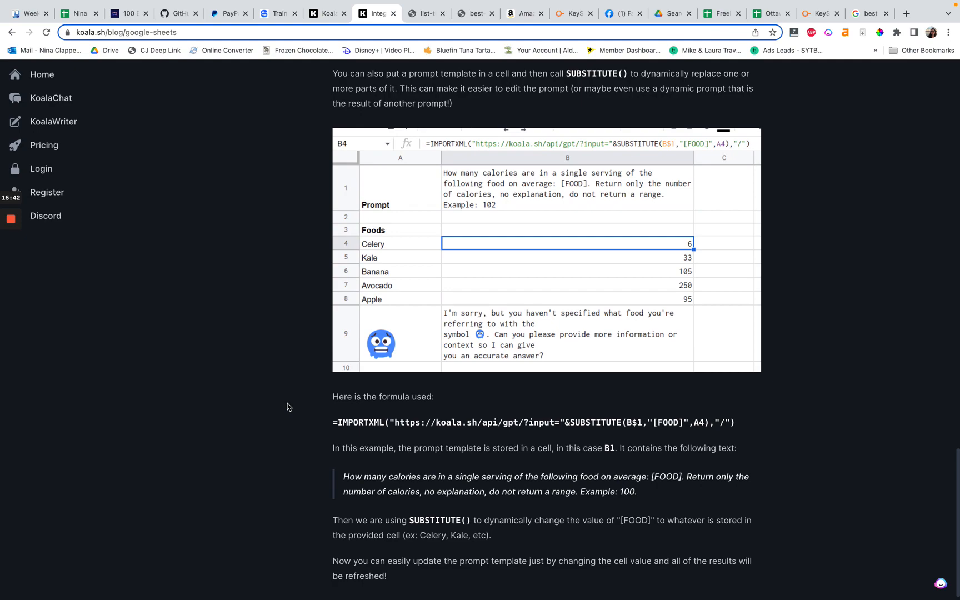
pyautogui.scroll(2, 287, 408)
pyautogui.scroll(1, 287, 407)
pyautogui.scroll(5, 287, 408)
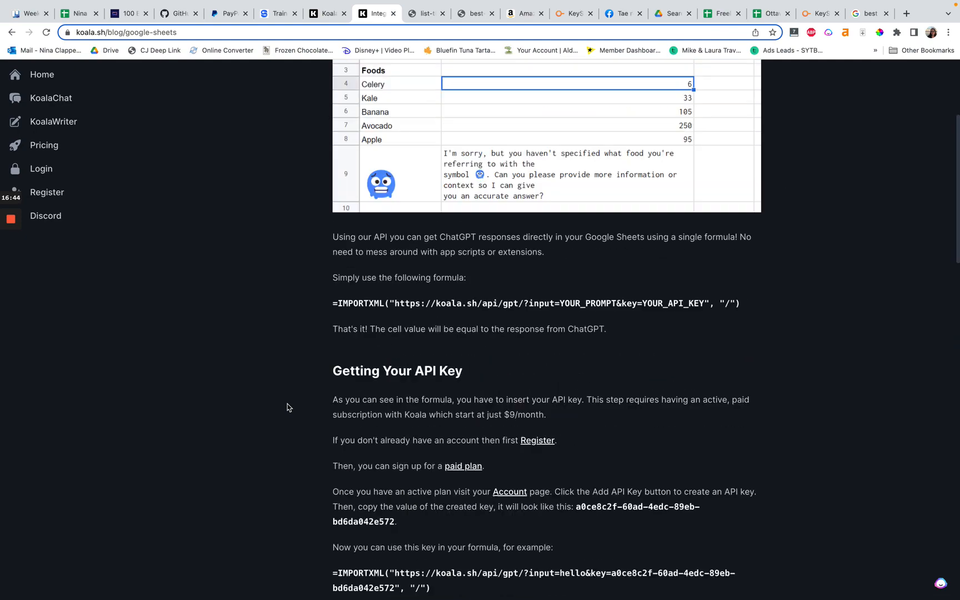
pyautogui.scroll(3, 288, 408)
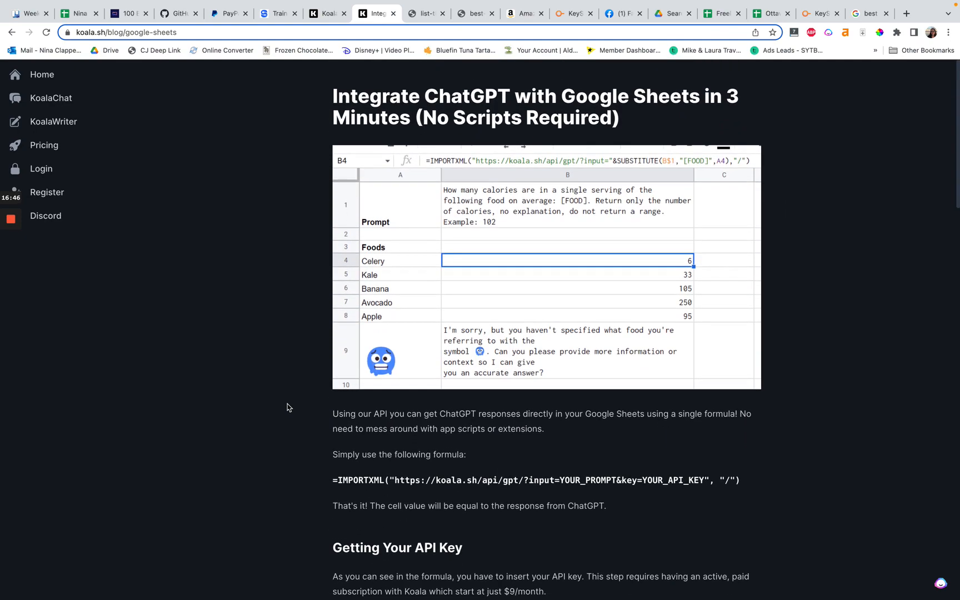
# Go back to the Welcome to Koala! home page and clear focus from the KoalaChat prompt box.
pyautogui.hotkey('alt', 'Left')
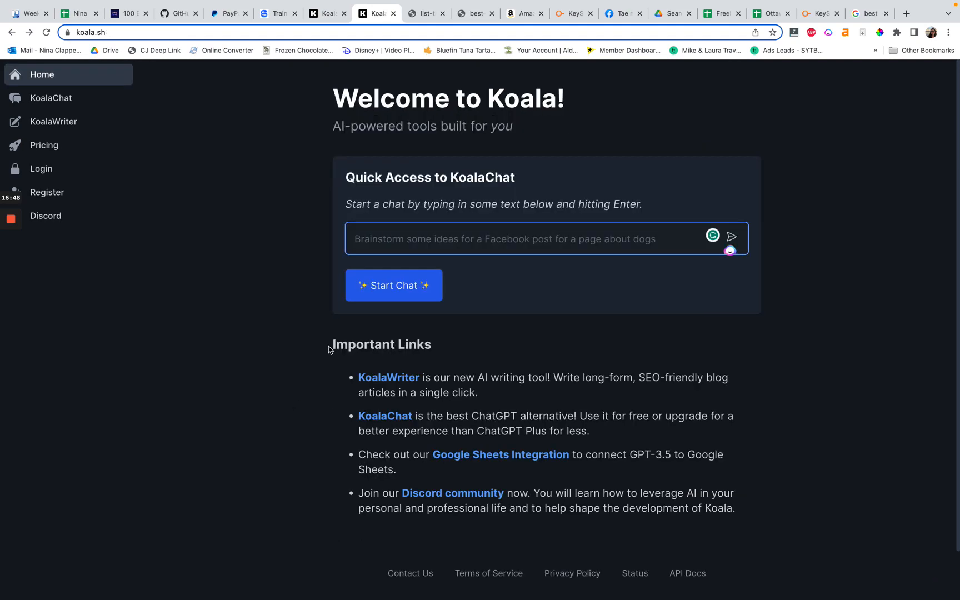
pyautogui.scroll(-1, 331, 351)
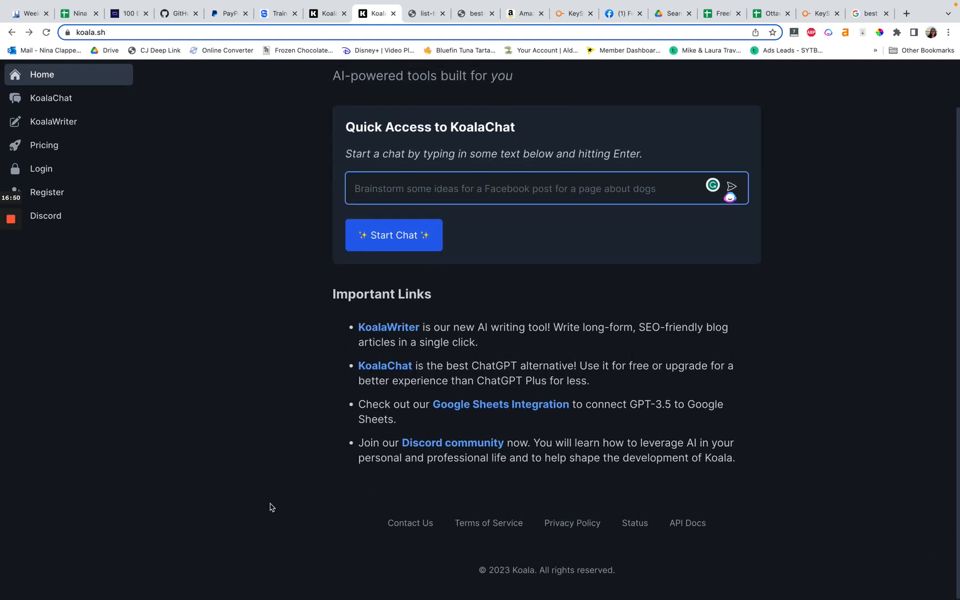
pyautogui.scroll(2, 270, 504)
pyautogui.scroll(-2, 375, 473)
pyautogui.scroll(1, 388, 461)
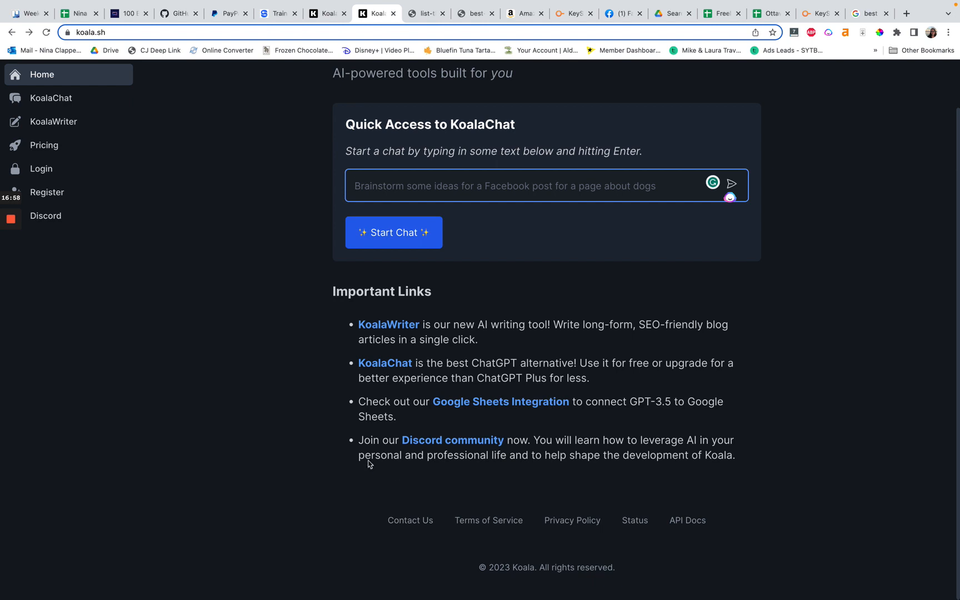
pyautogui.scroll(2, 368, 460)
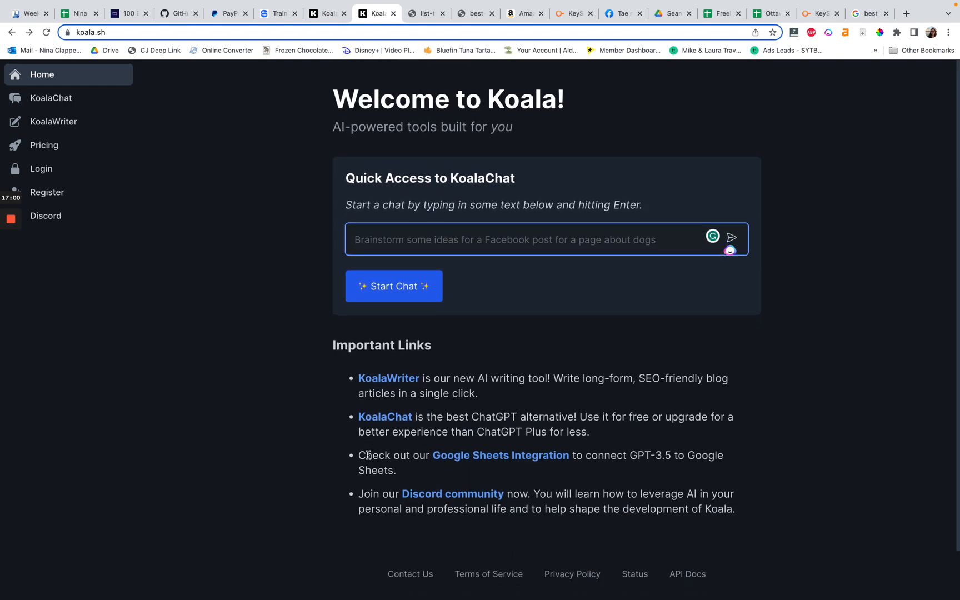
pyautogui.scroll(-1, 369, 329)
pyautogui.scroll(1, 368, 330)
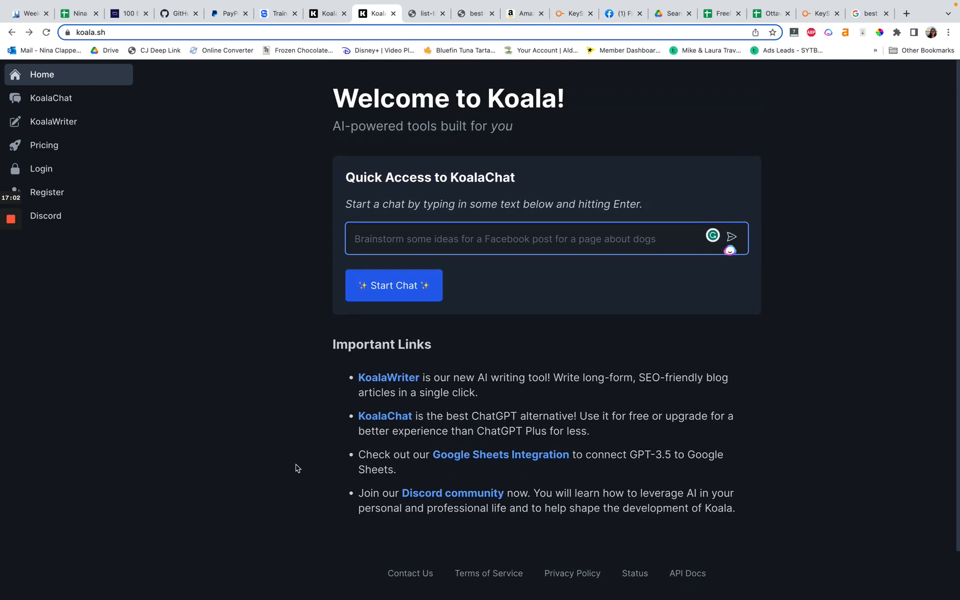
pyautogui.click(296, 468)
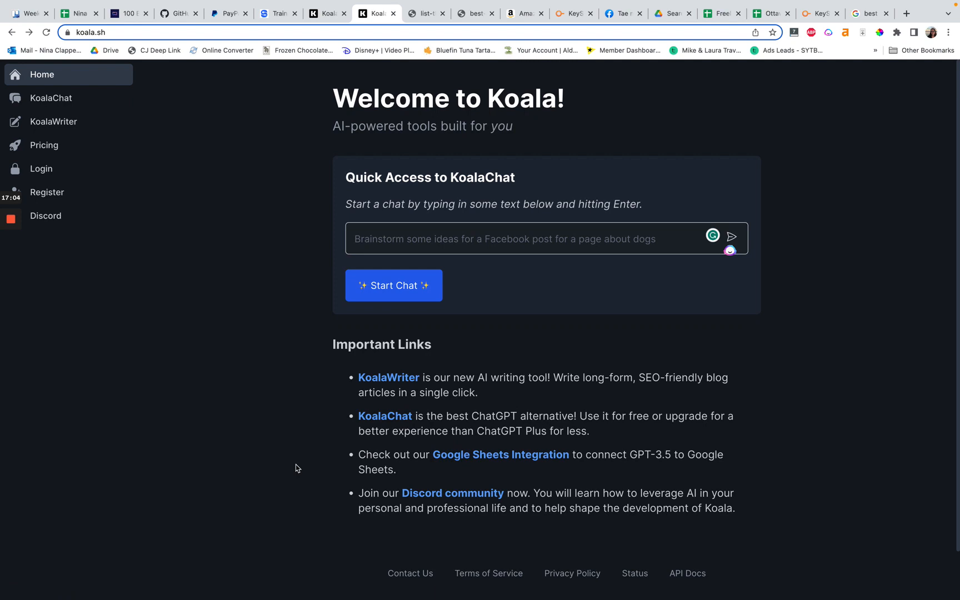